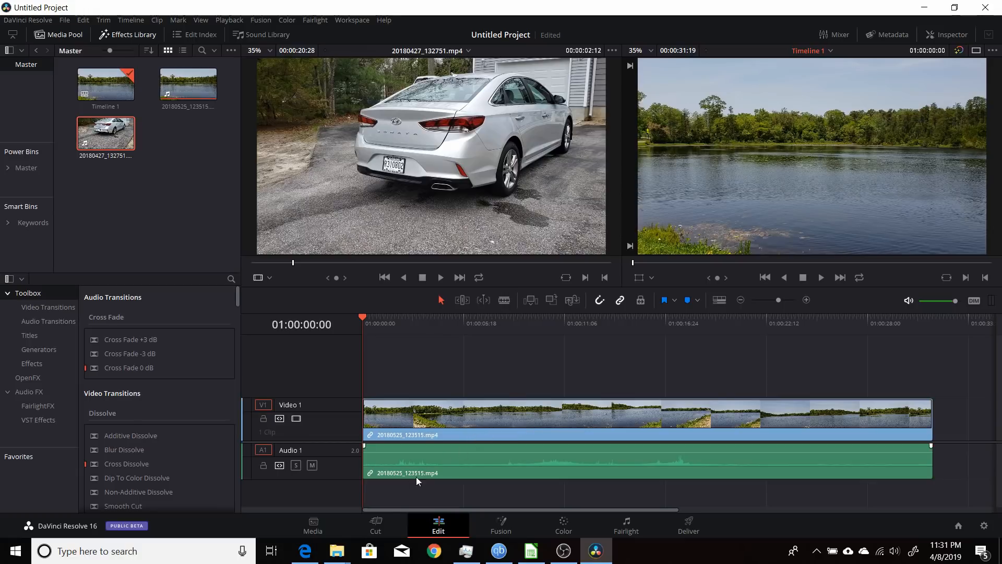
Switch to the Cut page and move the timeline playhead to about 01:00:04:19 in the lake clip
click(375, 526)
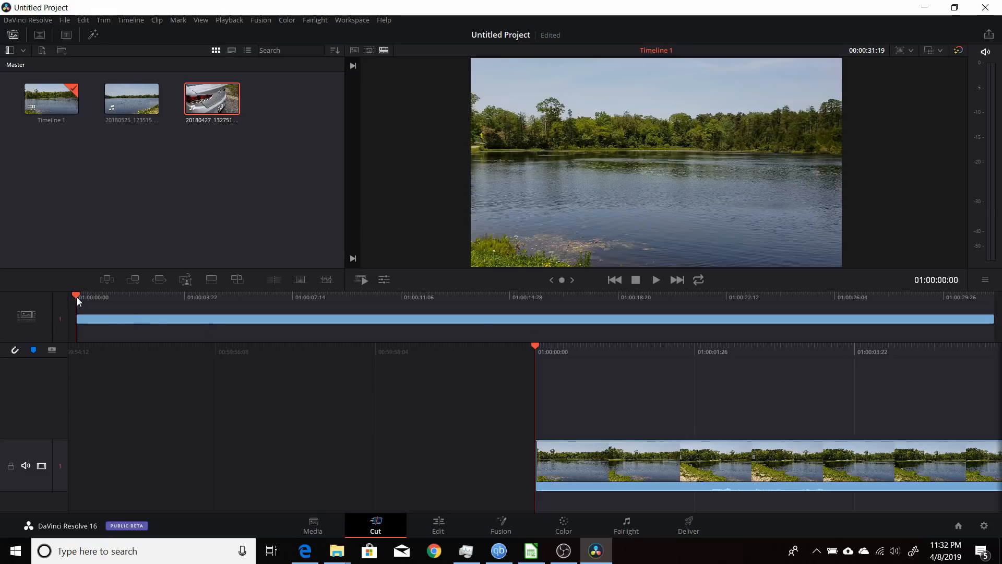
drag(76, 296, 158, 300)
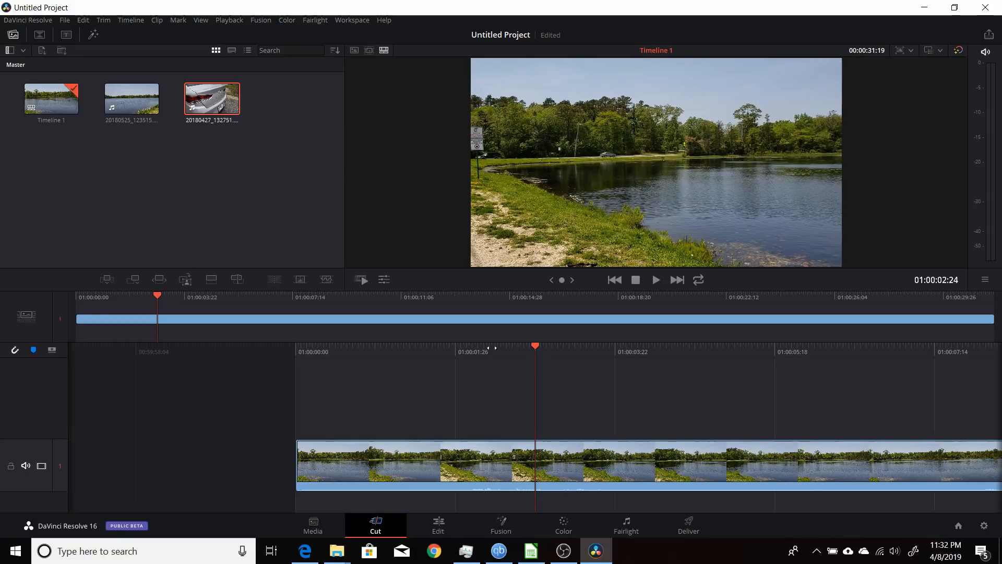
drag(503, 345, 347, 365)
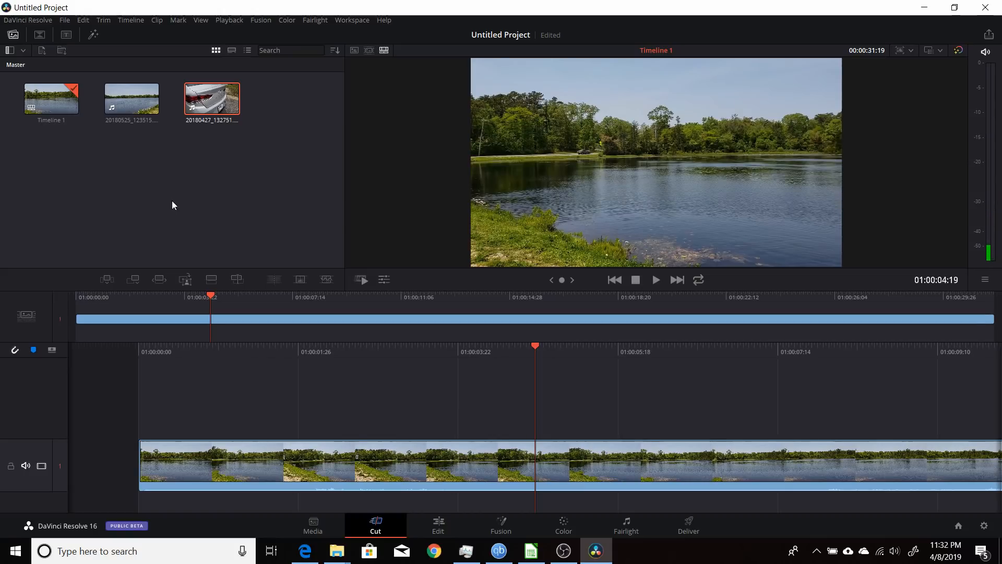
Preview the source clip 20180427_132751.mp4, and split the lake clip at the playhead, 01:00:04:19
click(217, 105)
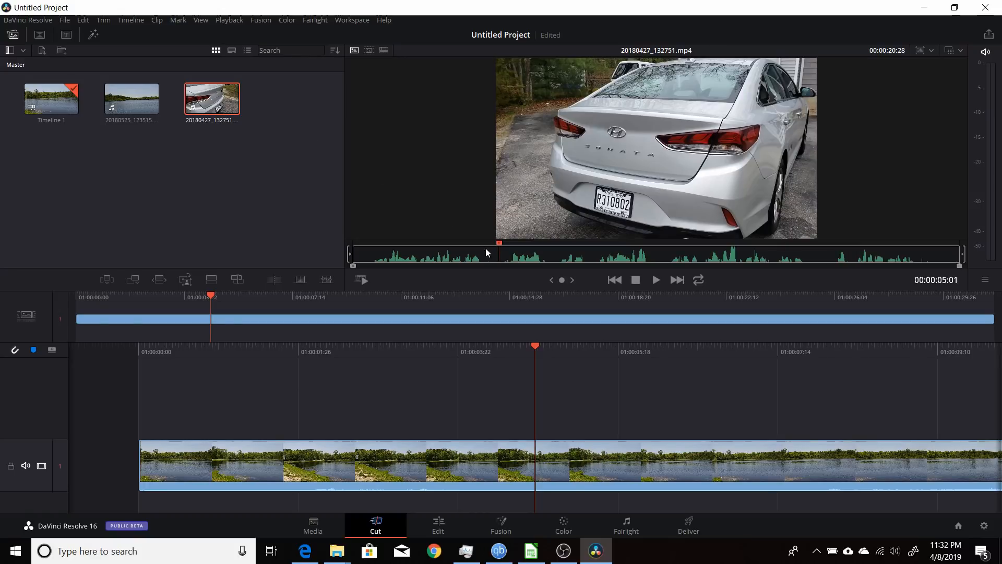
drag(503, 243, 432, 243)
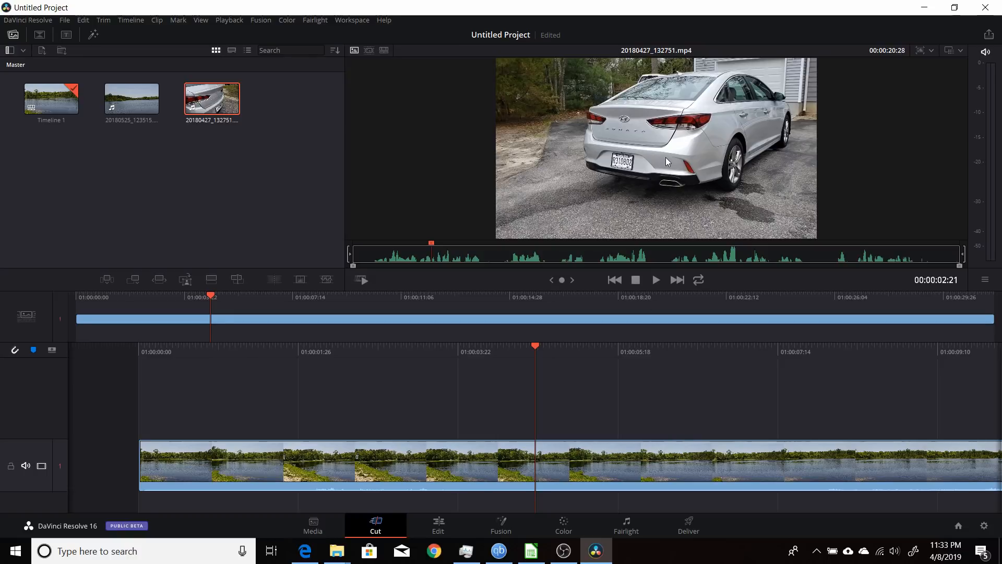
right_click(526, 461)
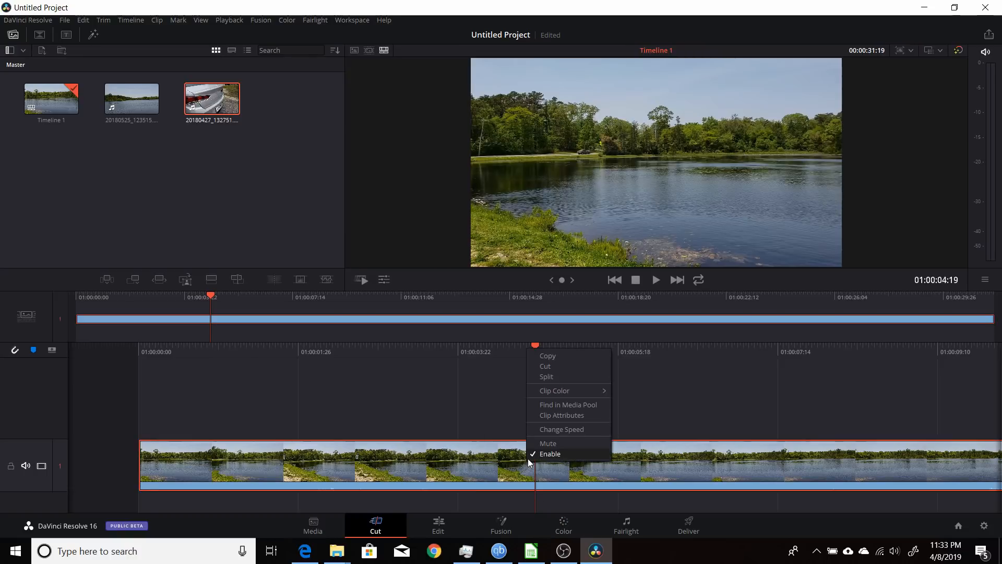
click(555, 378)
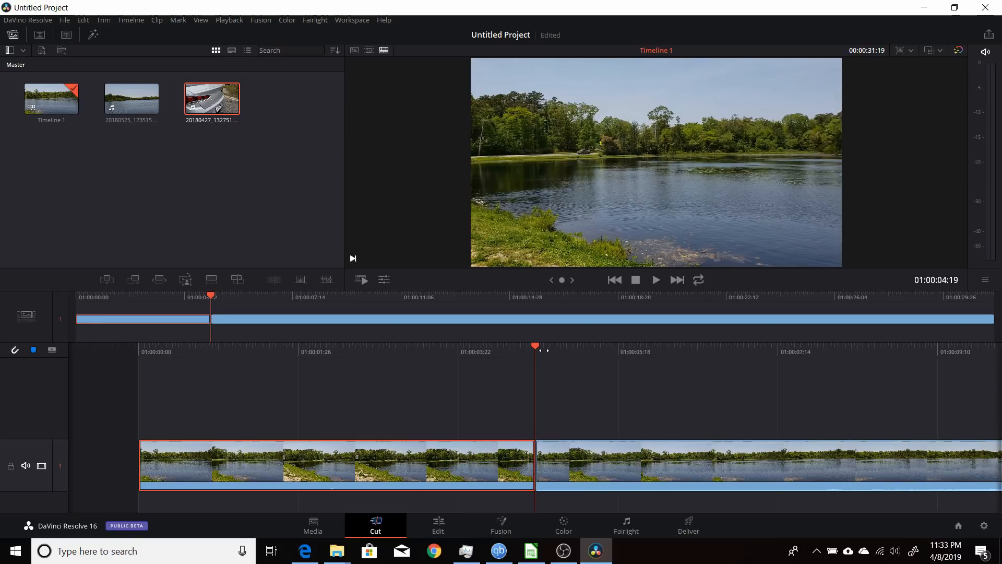
Place the playhead just before the split at about 01:00:04:09, and mark 20180427_132751.mp4 from 00:00:04:28 to 00:00:06:28
mouse_move(555, 344)
mouse_down()
mouse_move(586, 346)
mouse_move(553, 351)
mouse_up()
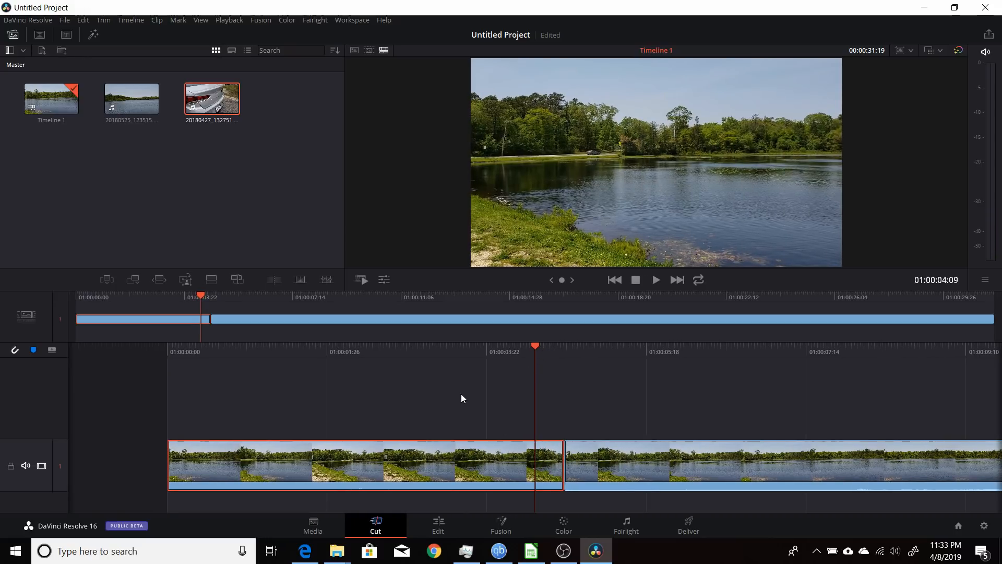
click(213, 100)
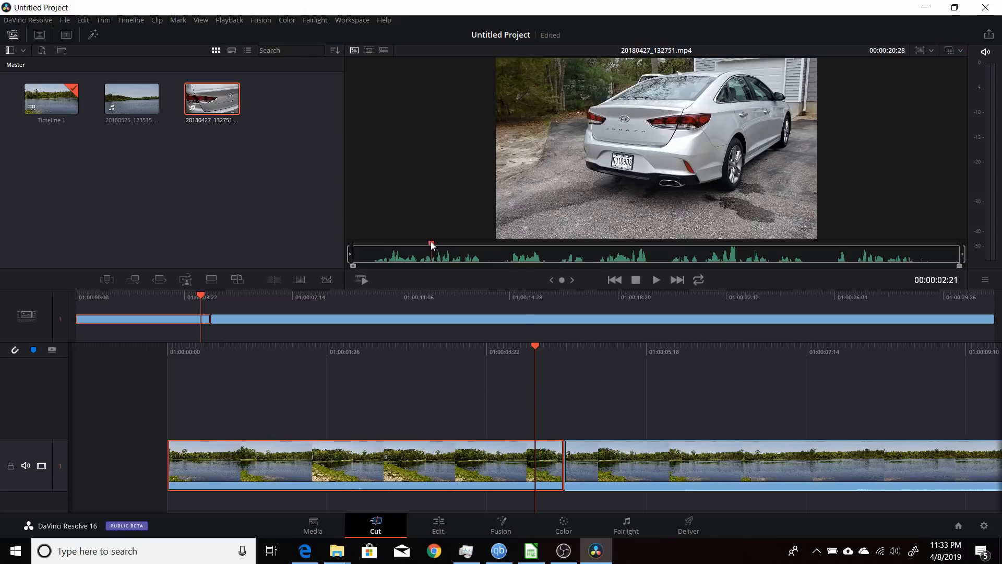
drag(432, 243, 496, 241)
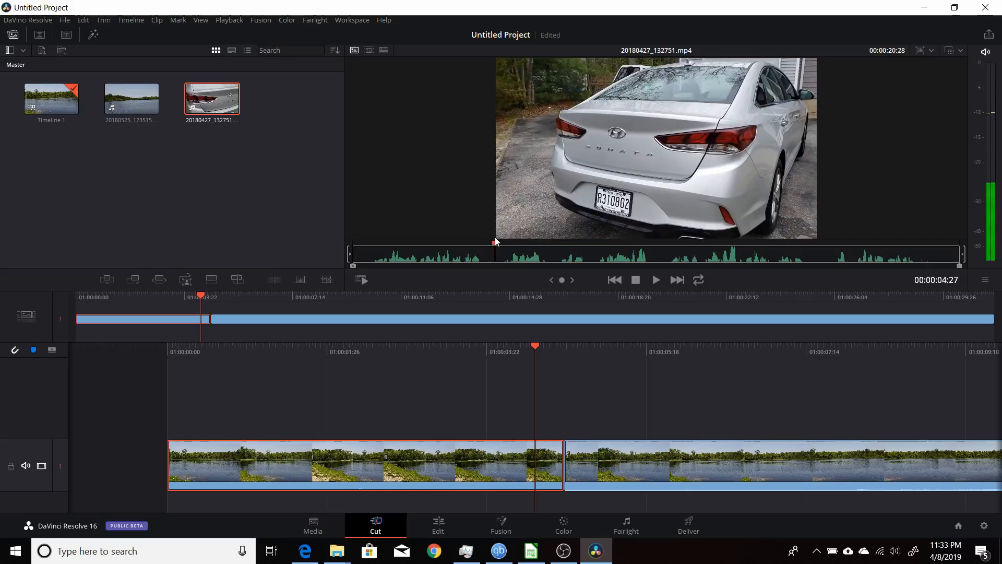
key(i)
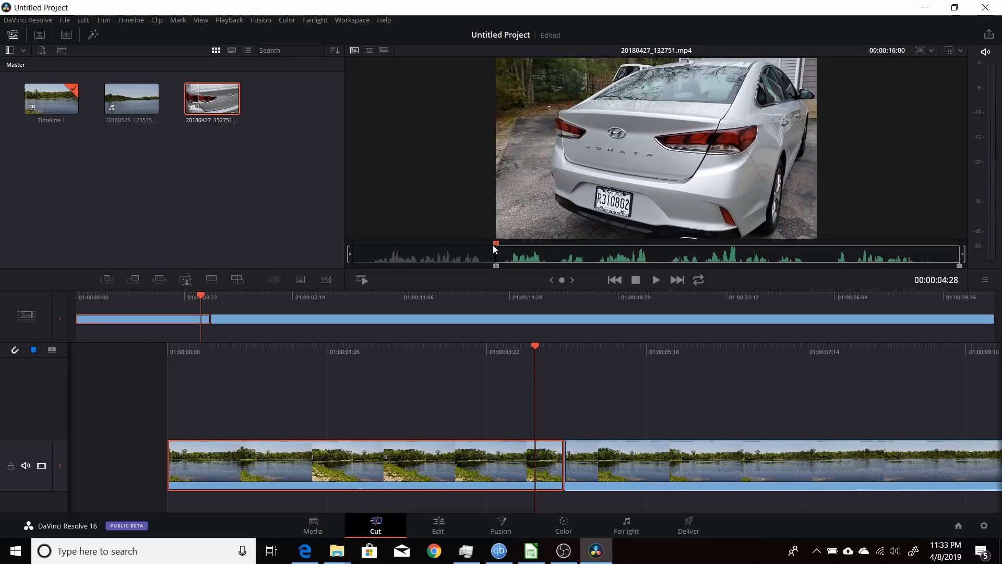
drag(496, 250, 552, 249)
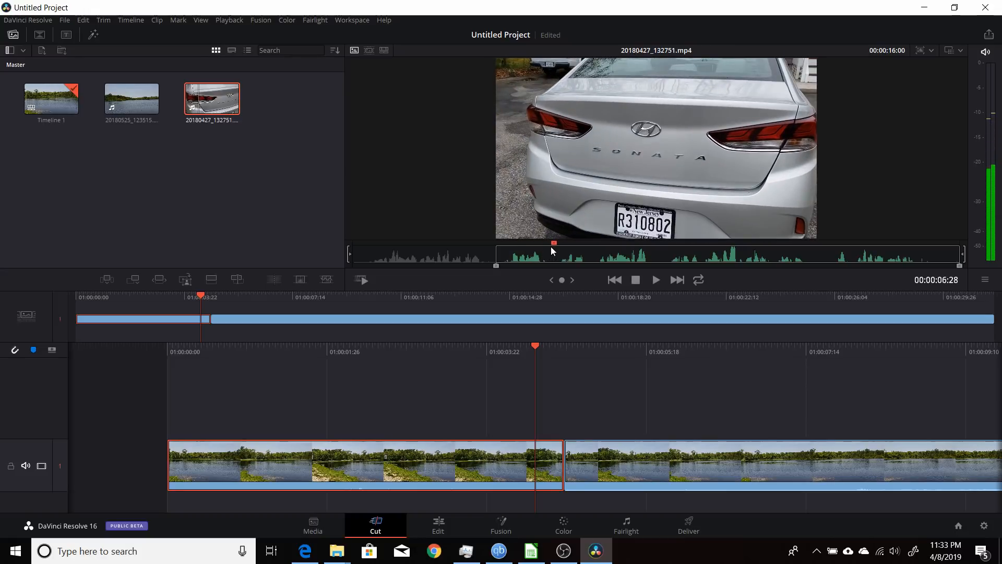
key(o)
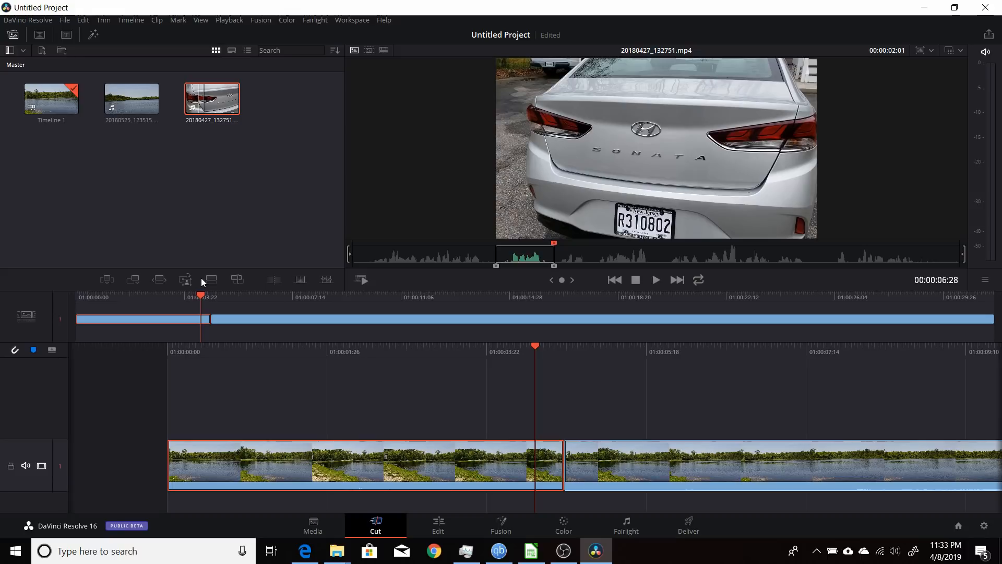
Smart Insert the marked car segment at the split between the lake clips and slip its content slightly
click(109, 279)
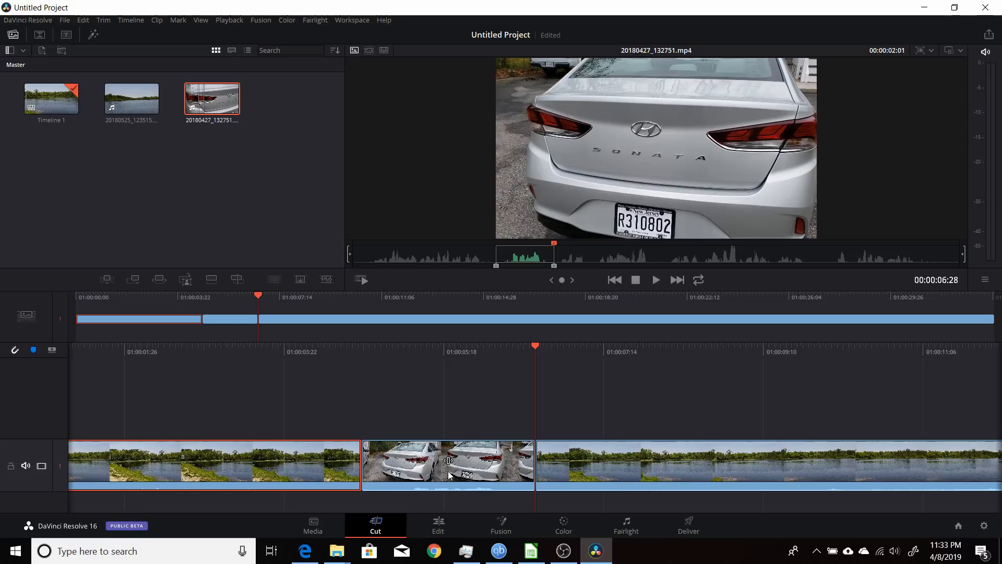
click(452, 463)
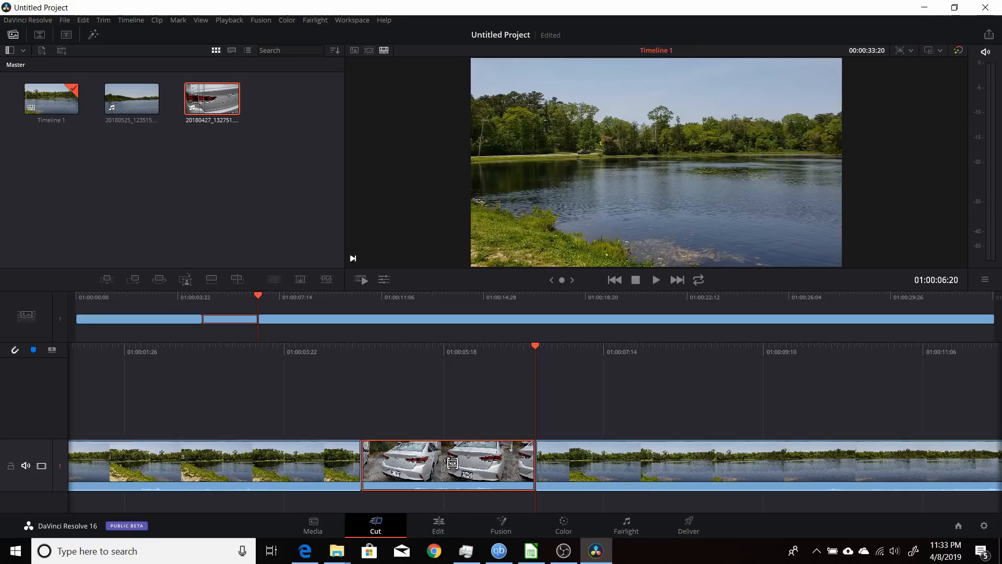
mouse_move(452, 463)
mouse_down()
mouse_move(469, 463)
mouse_move(441, 463)
mouse_move(505, 464)
mouse_move(425, 465)
mouse_move(457, 464)
mouse_move(428, 464)
mouse_move(443, 464)
mouse_up()
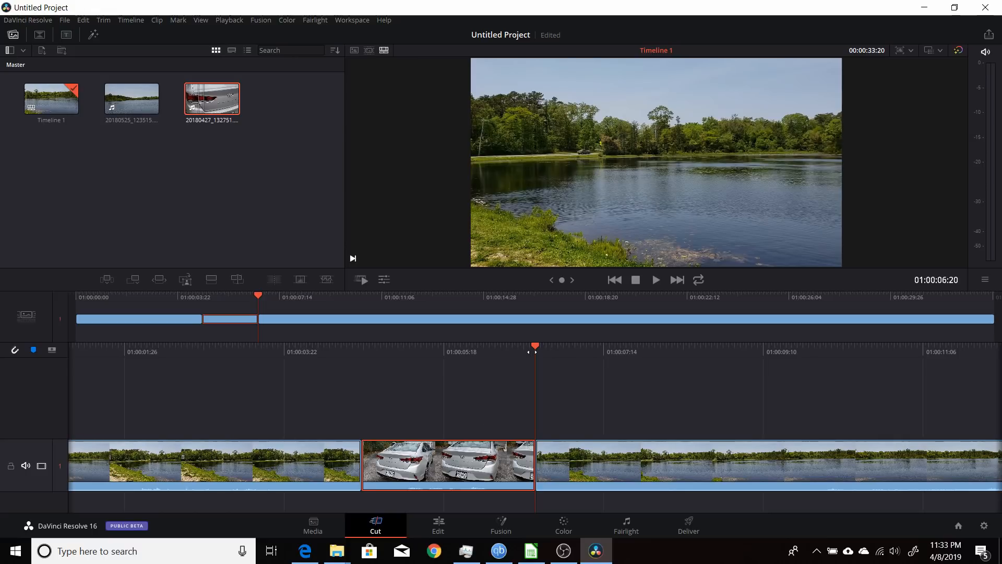
drag(536, 345, 567, 370)
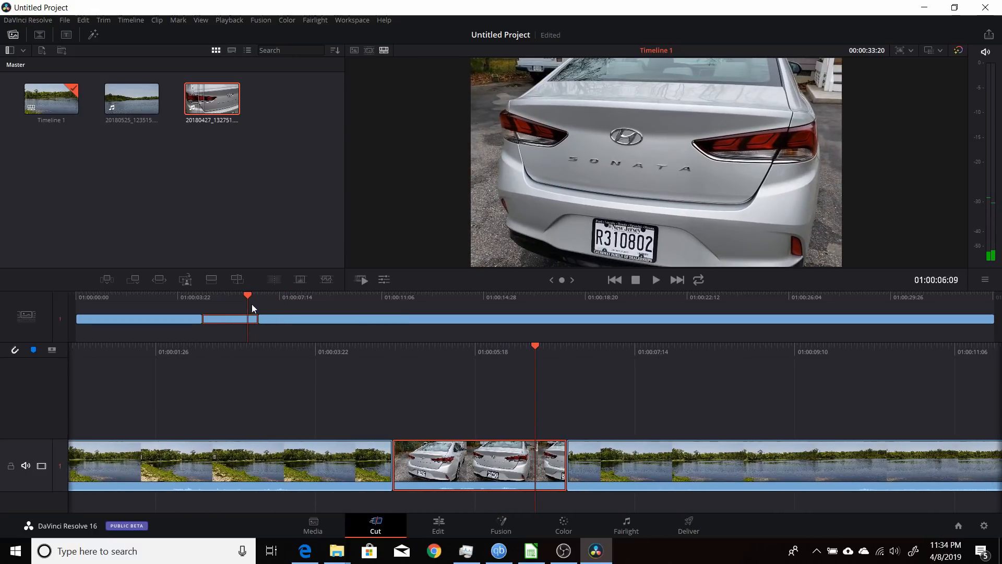
drag(249, 295, 192, 297)
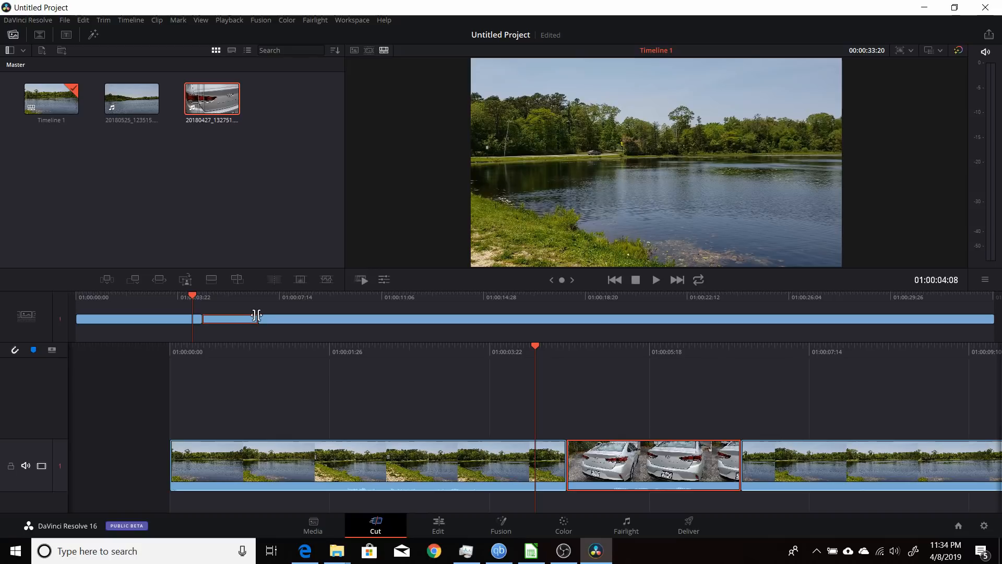
Roll the edit between the car clip and the following lake clip later, to about 01:00:07:15, and review the car segment
drag(257, 316, 281, 319)
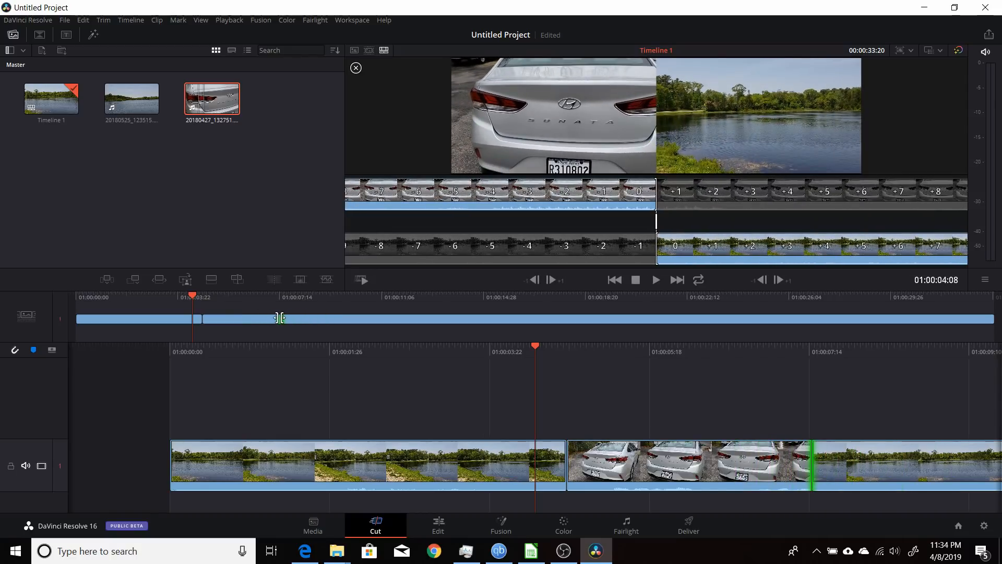
click(214, 295)
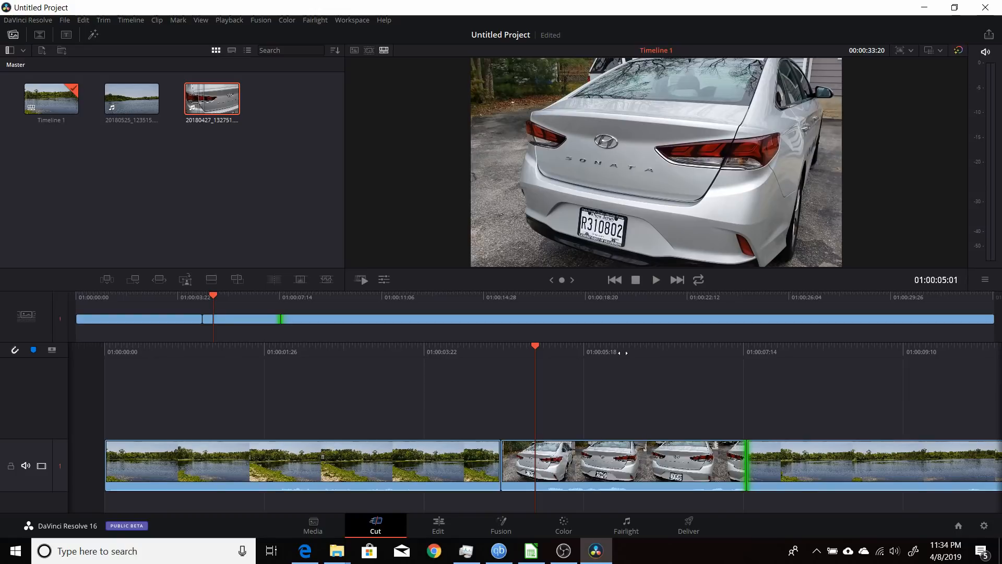
drag(634, 352, 535, 352)
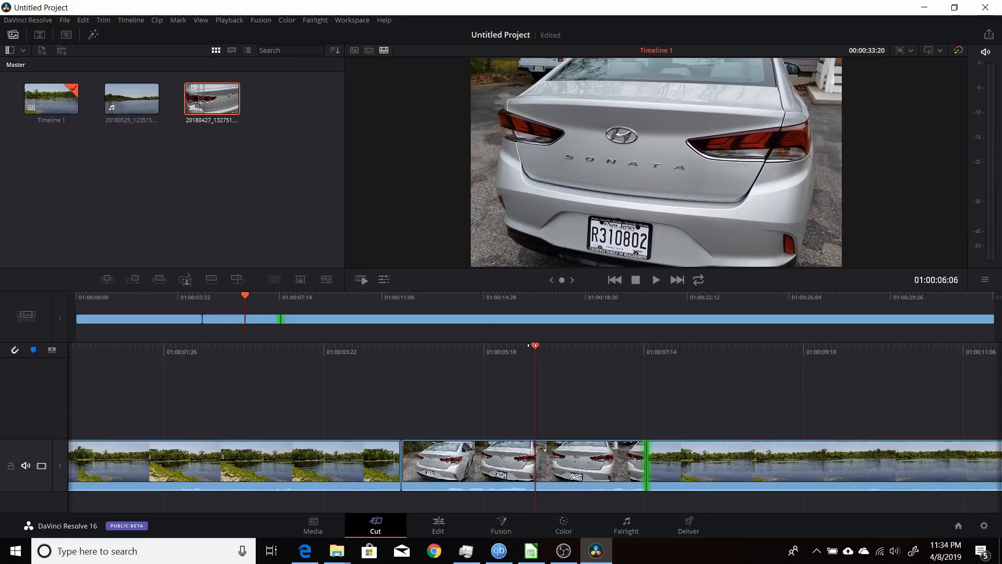
Add a Dissolve at the edit between the car clip and the second lake clip, lengthen it, and preview the blend
drag(534, 347, 441, 358)
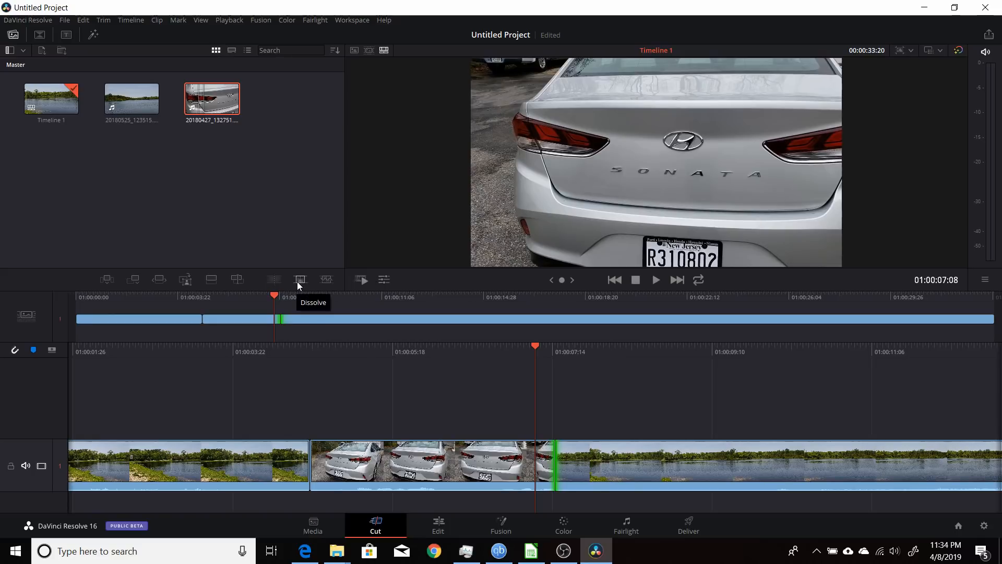
click(299, 284)
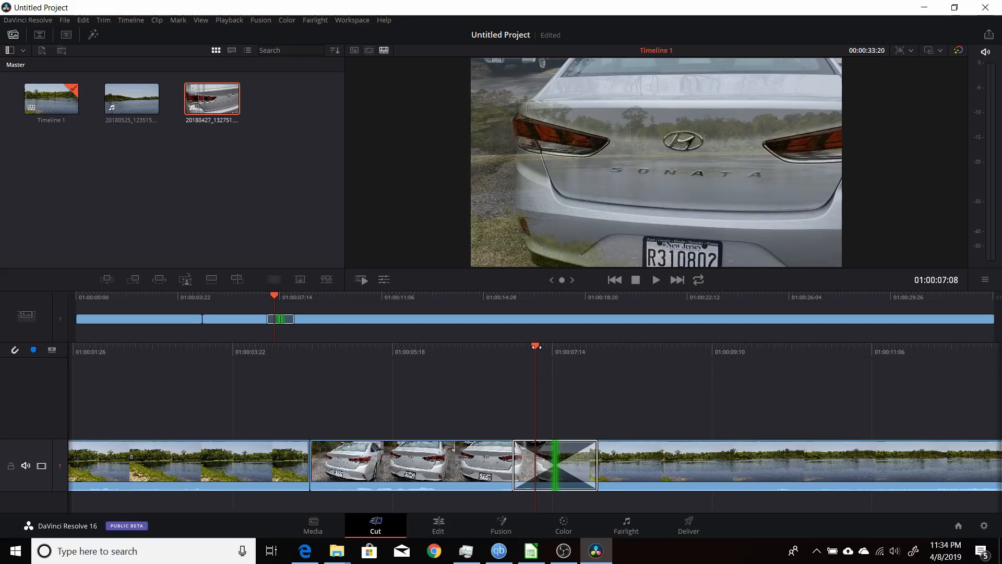
drag(536, 346, 458, 363)
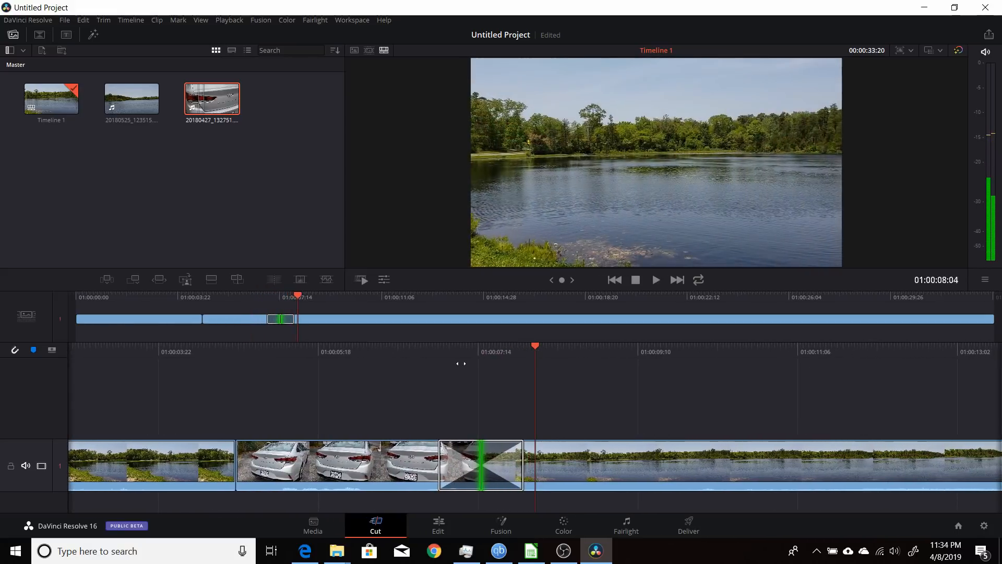
drag(440, 466, 419, 466)
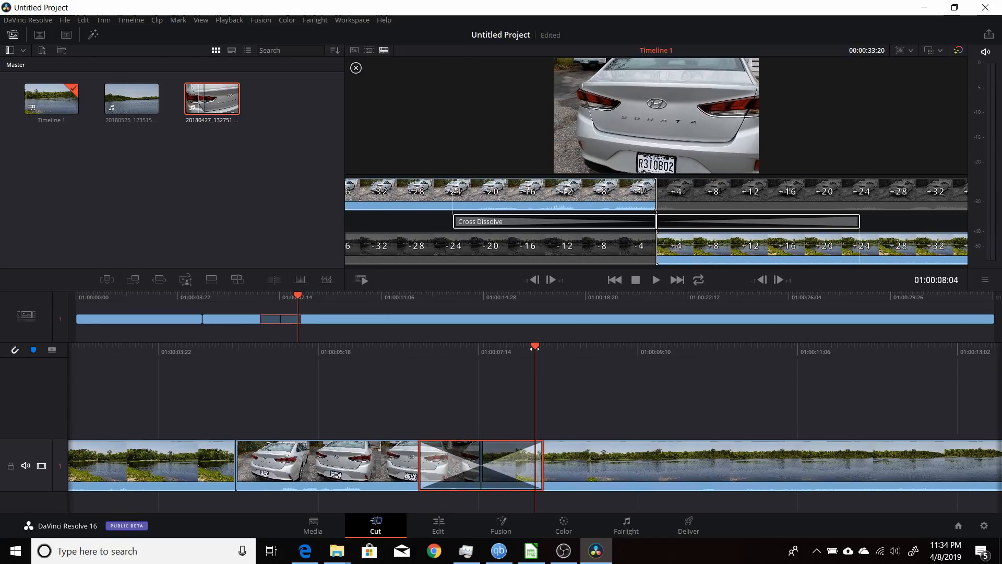
mouse_move(535, 349)
mouse_down()
mouse_move(513, 345)
mouse_move(541, 345)
mouse_up()
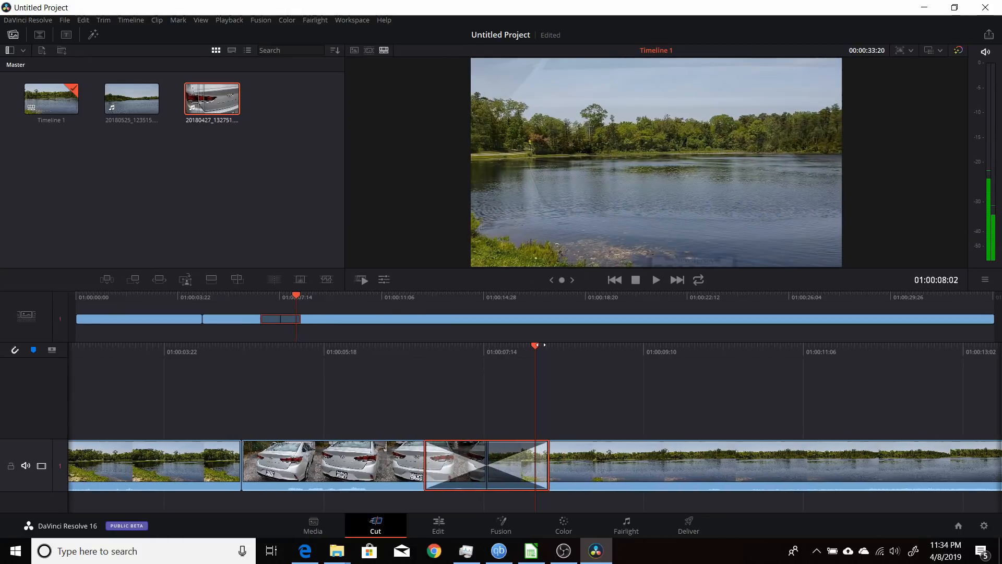
Replace the dissolve after the car clip with a Smooth Cut transition and preview it around 01:00:07:20
click(277, 280)
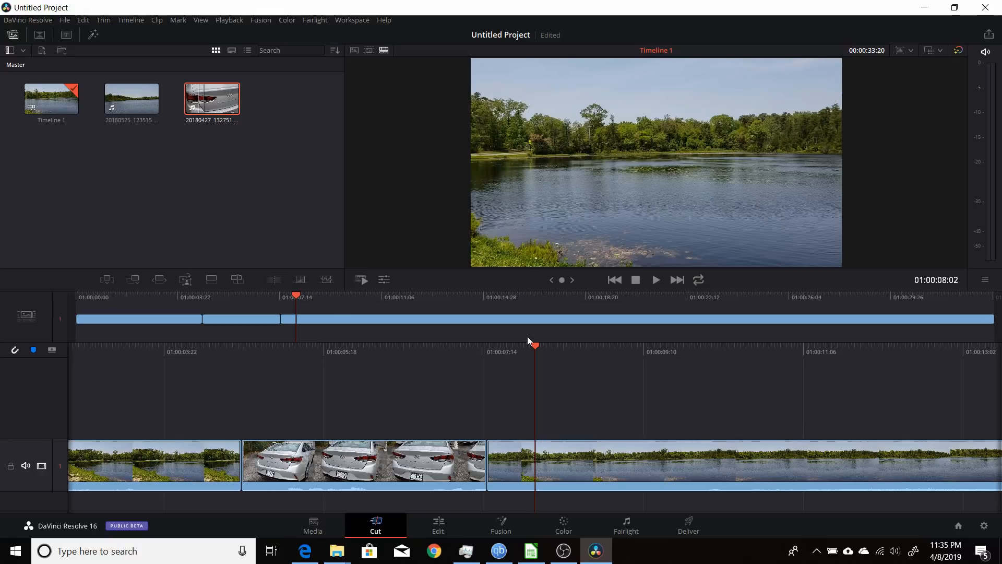
drag(532, 345, 579, 382)
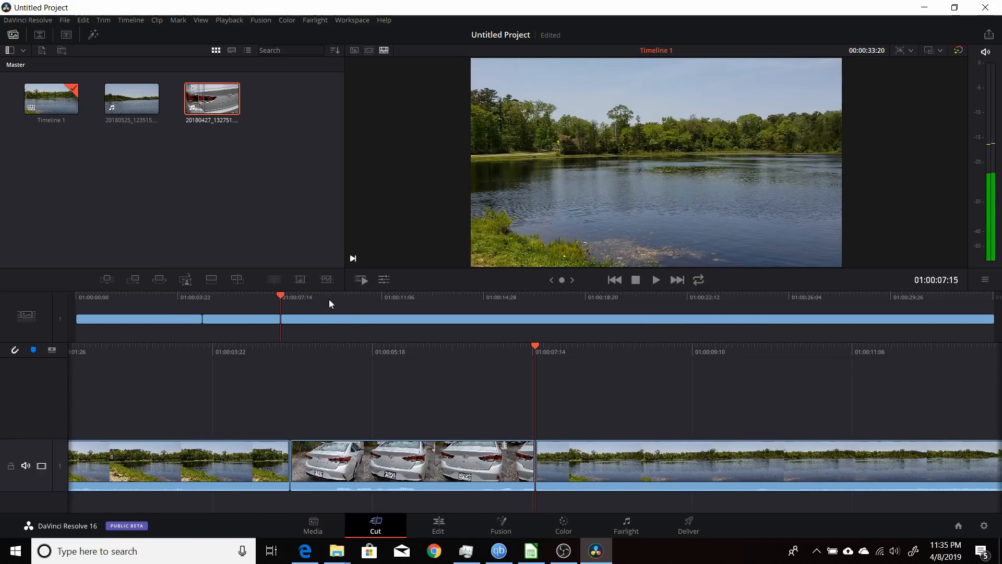
click(327, 283)
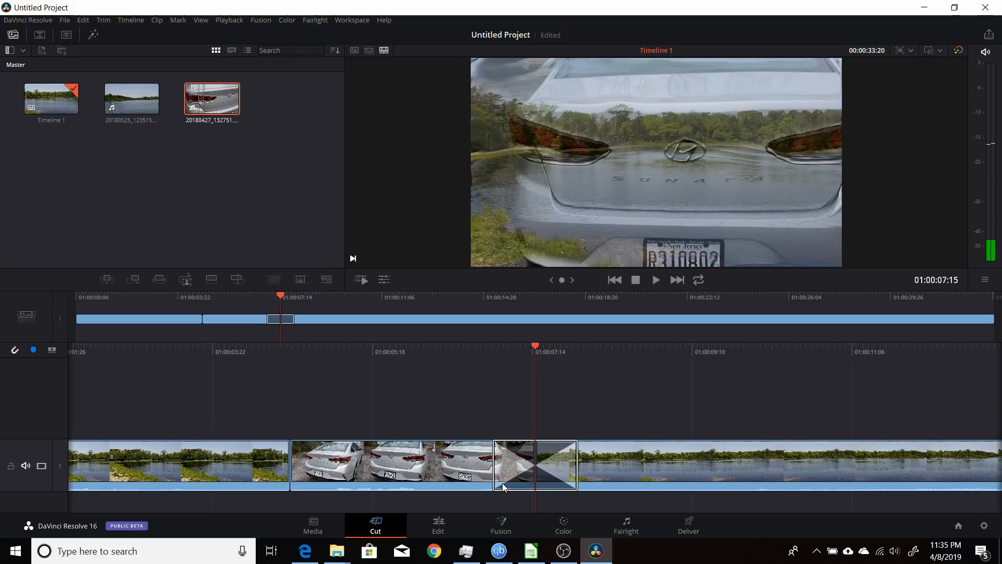
drag(526, 344, 519, 374)
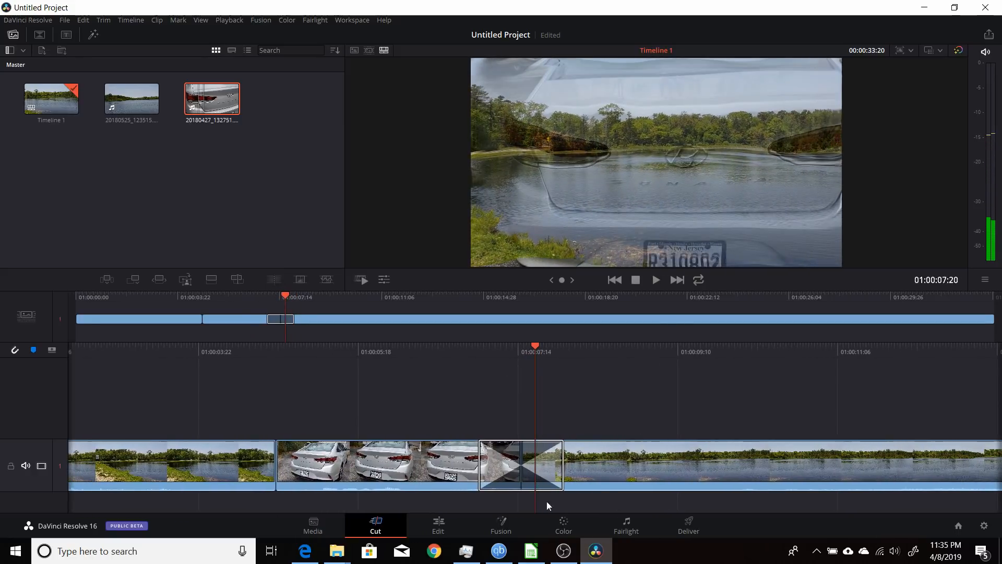
Delete the Smooth Cut transition between the car clip and the second lake clip
click(503, 466)
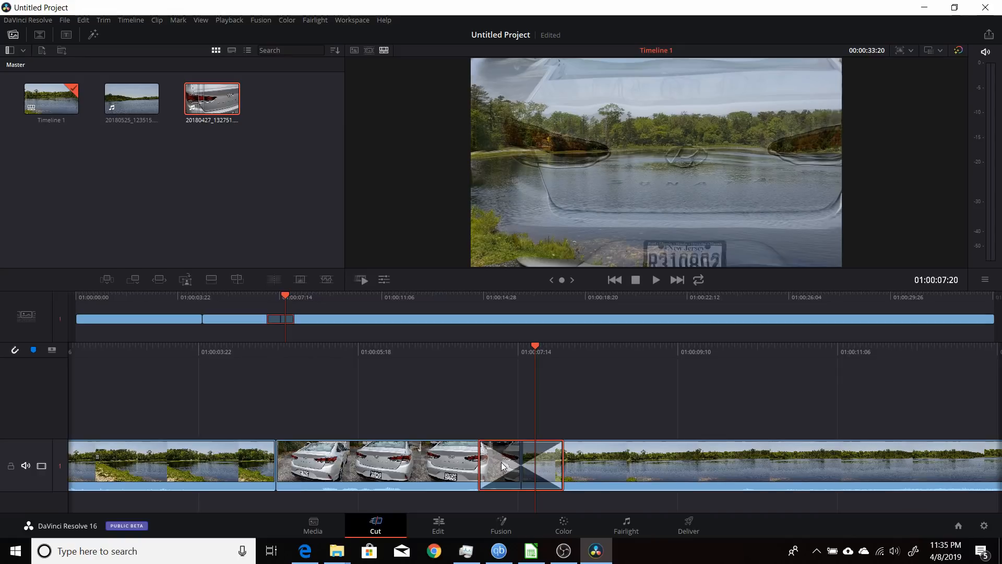
key(Delete)
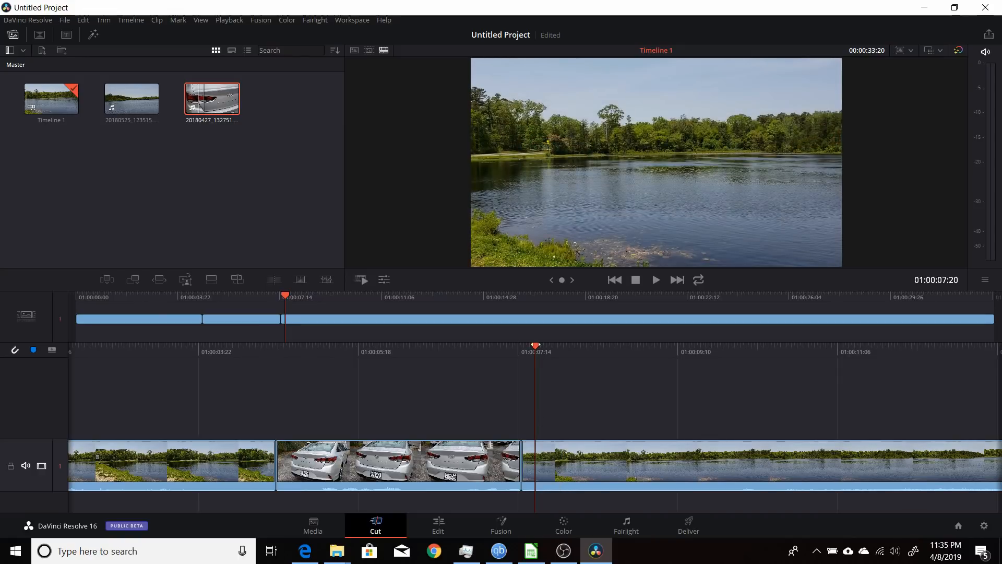
drag(535, 345, 595, 352)
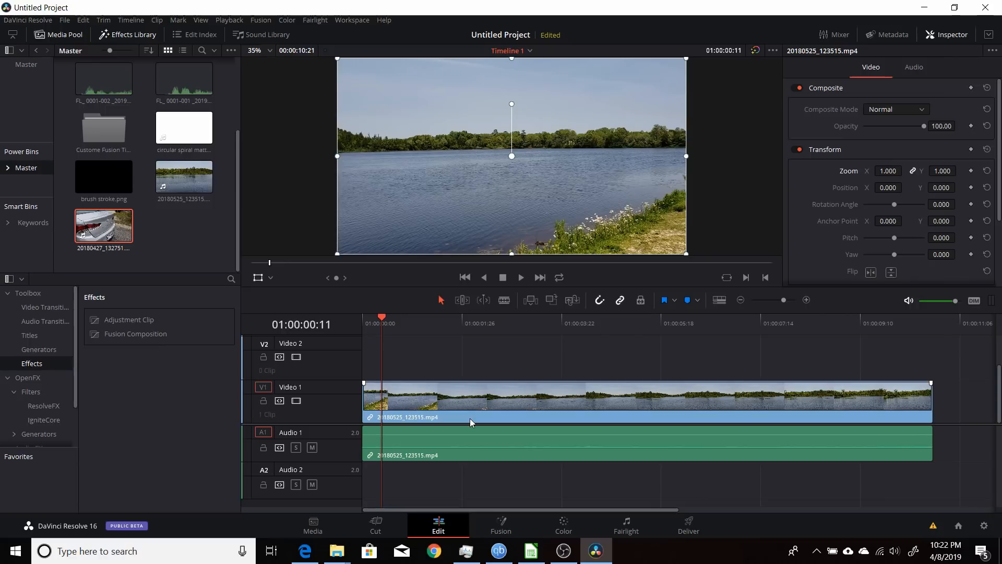
Set the lake clip's Image Orientation to 180° in its Clip Attributes
right_click(423, 409)
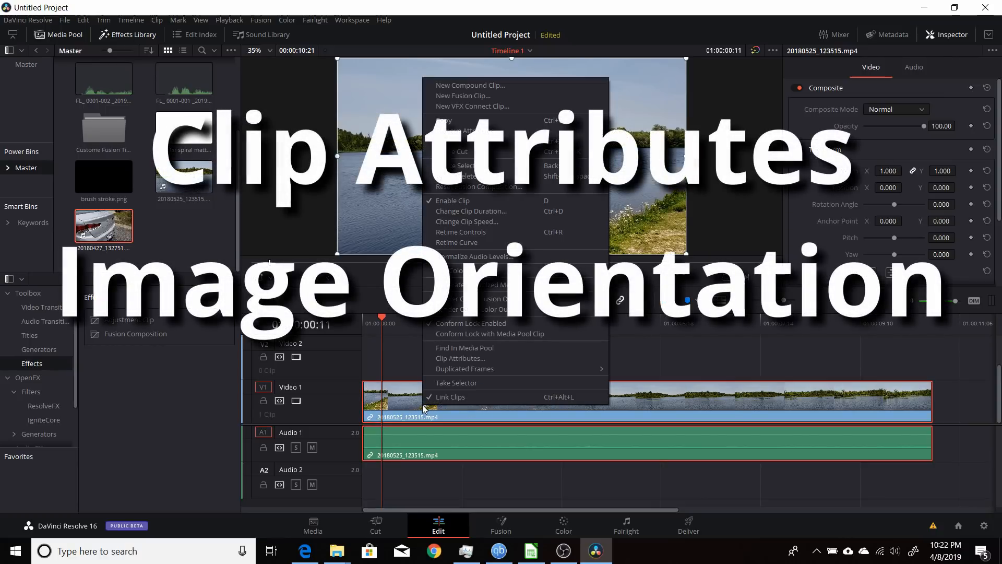
click(461, 358)
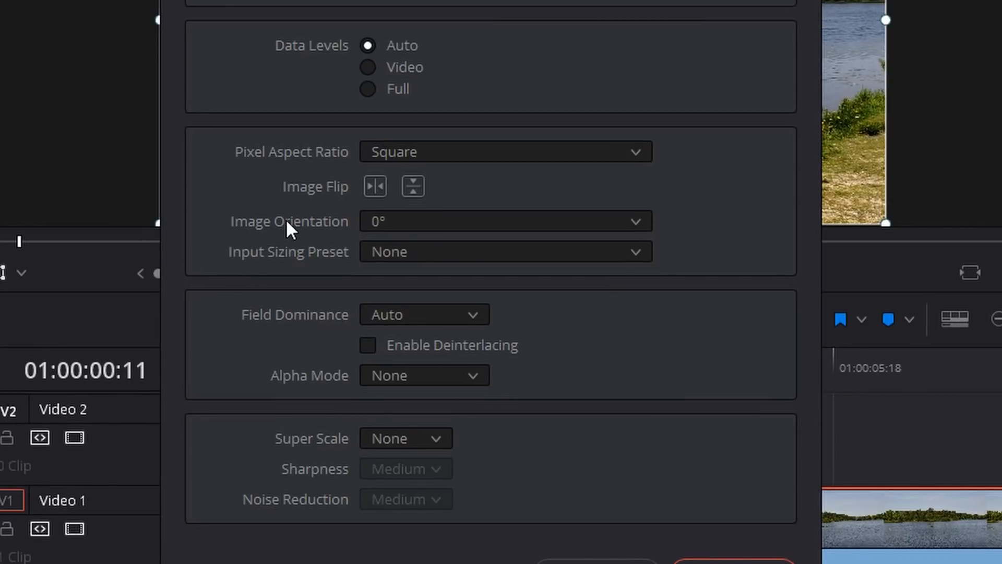
click(404, 223)
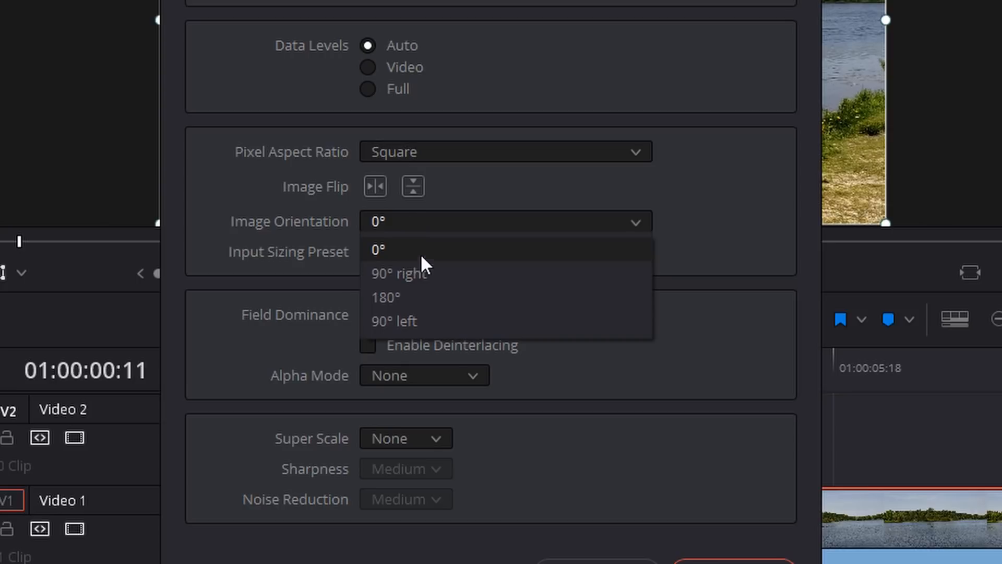
click(397, 298)
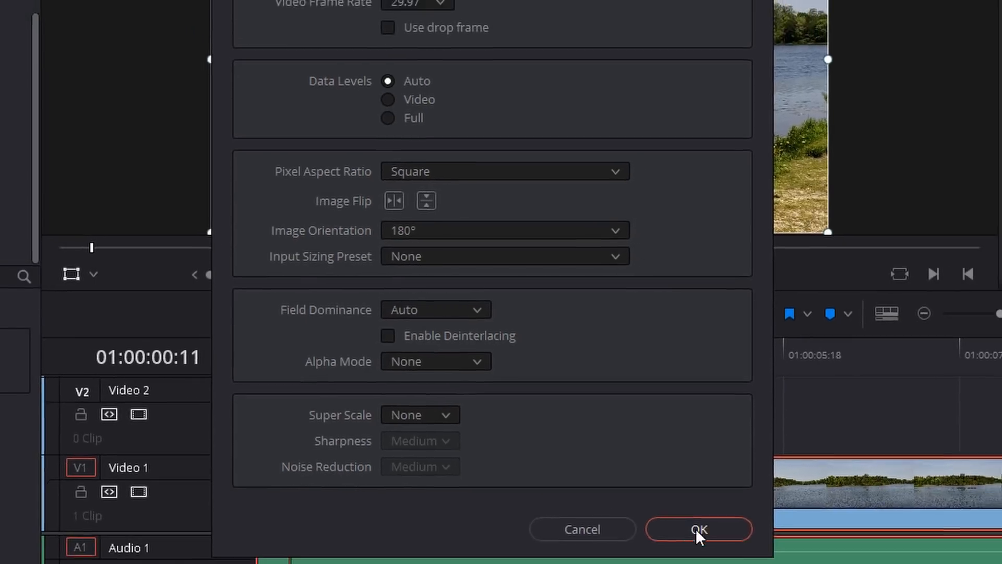
click(733, 562)
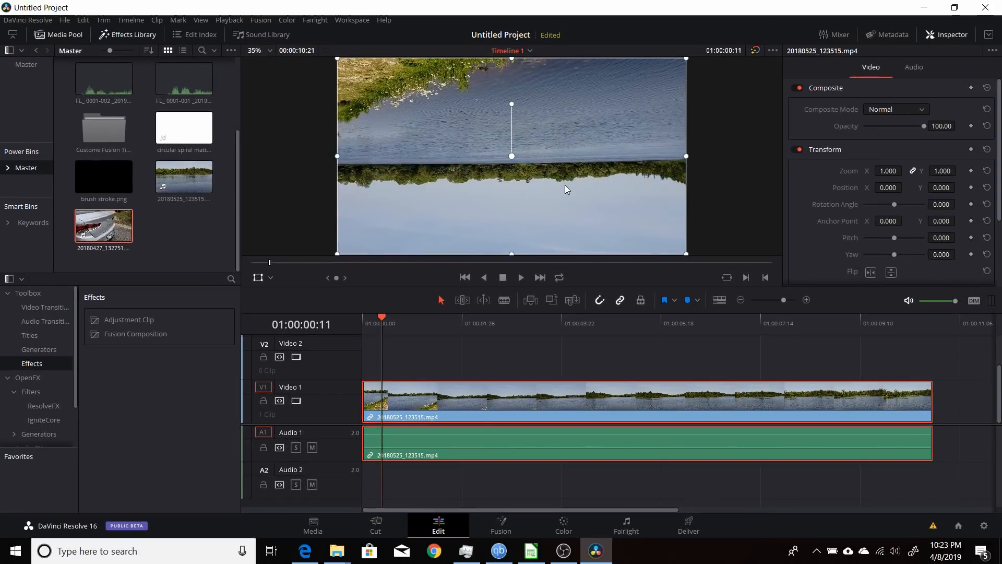
Set the lake clip's Image Orientation back to 0° in its Clip Attributes
right_click(464, 404)
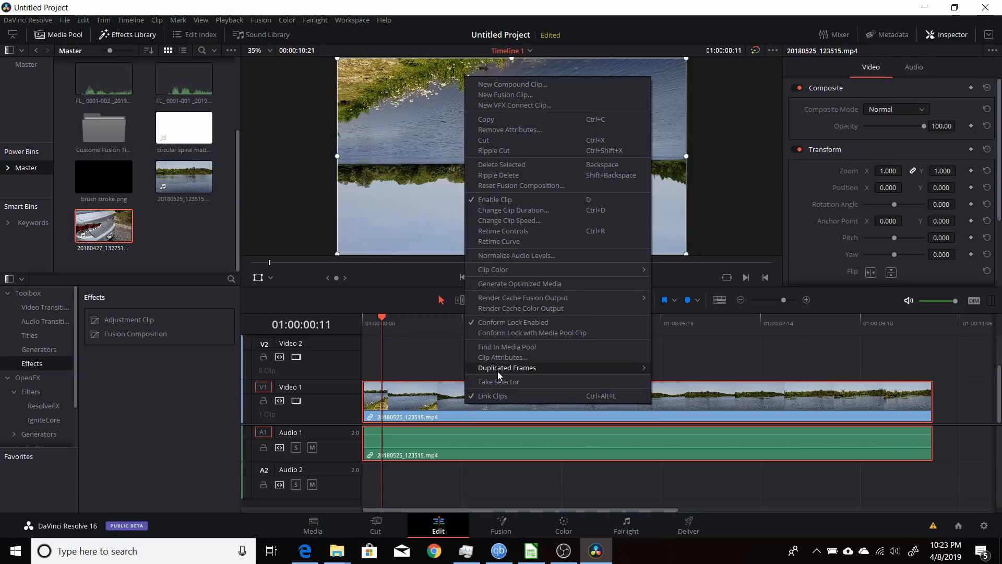
click(504, 358)
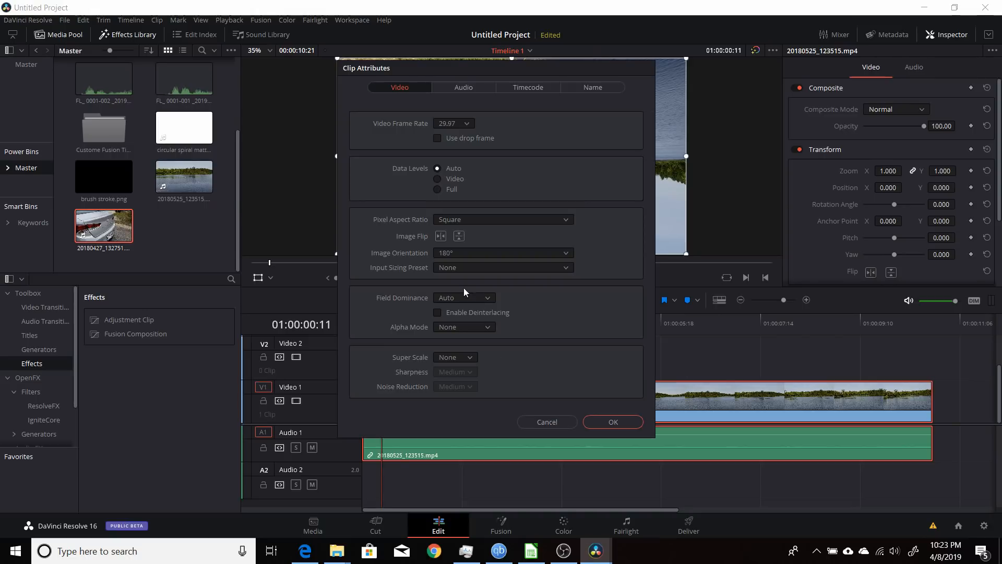
click(461, 252)
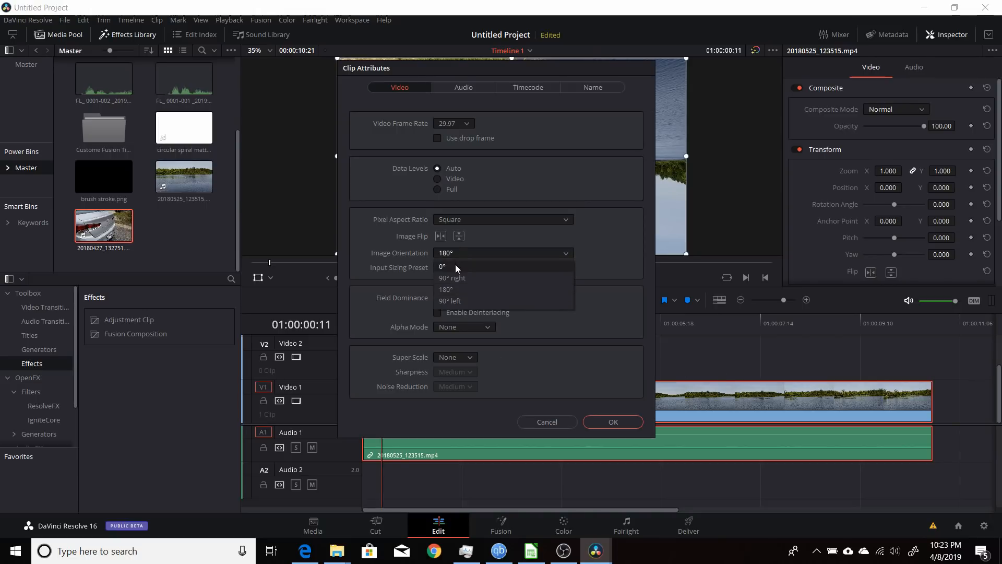
click(455, 265)
click(610, 422)
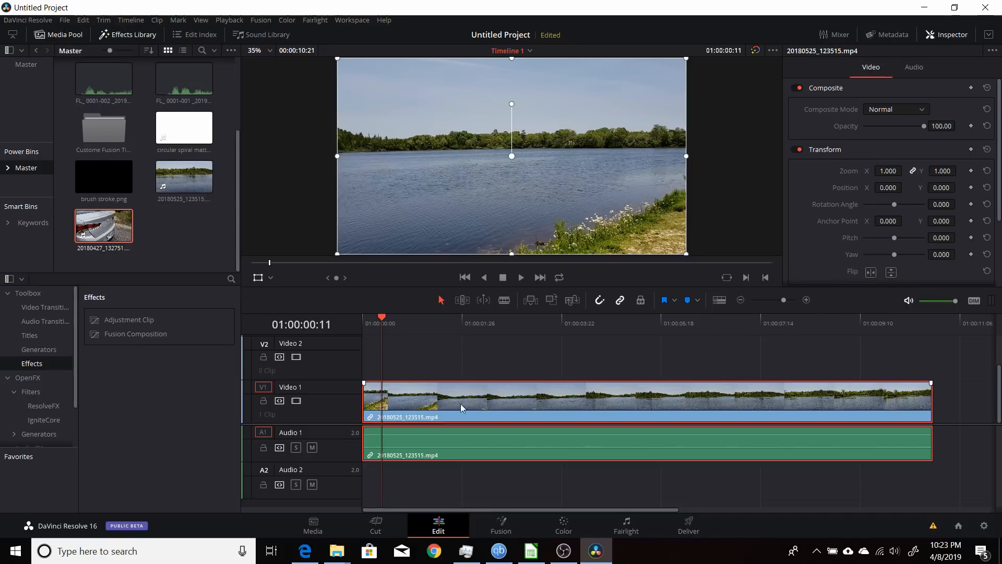
Flip the lake clip vertically and undo it, then flip it horizontally and undo that as well
click(891, 273)
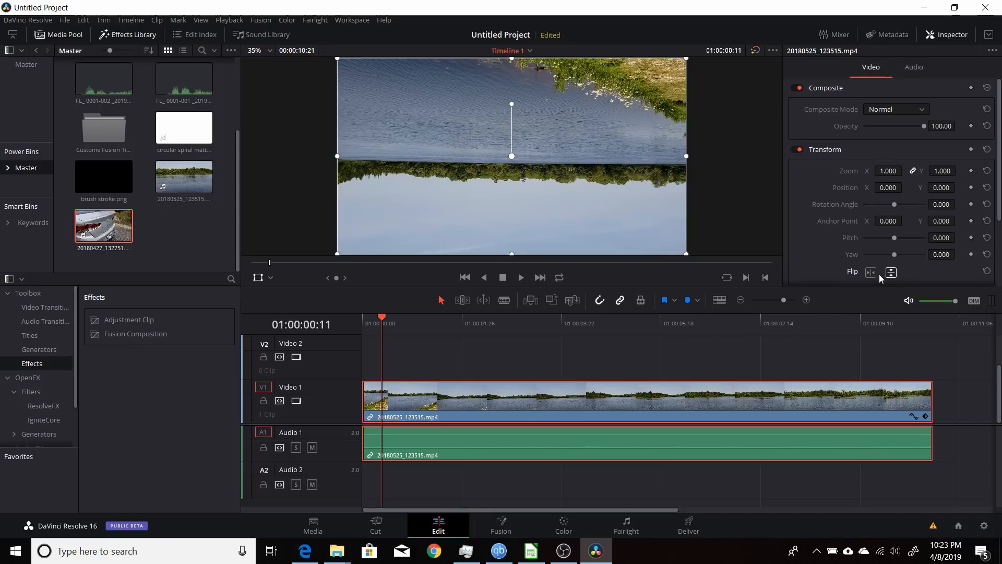
click(891, 273)
click(871, 272)
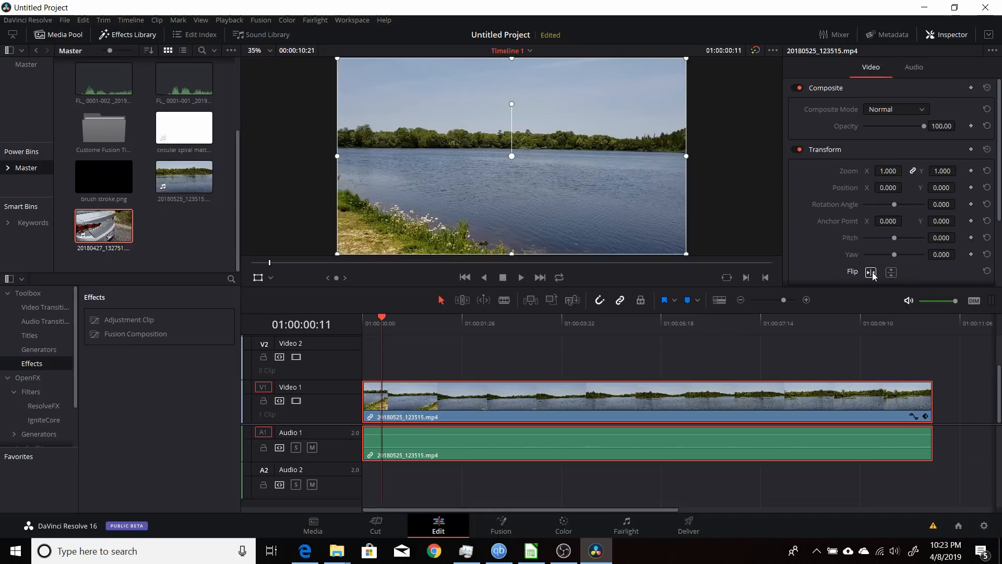
click(871, 273)
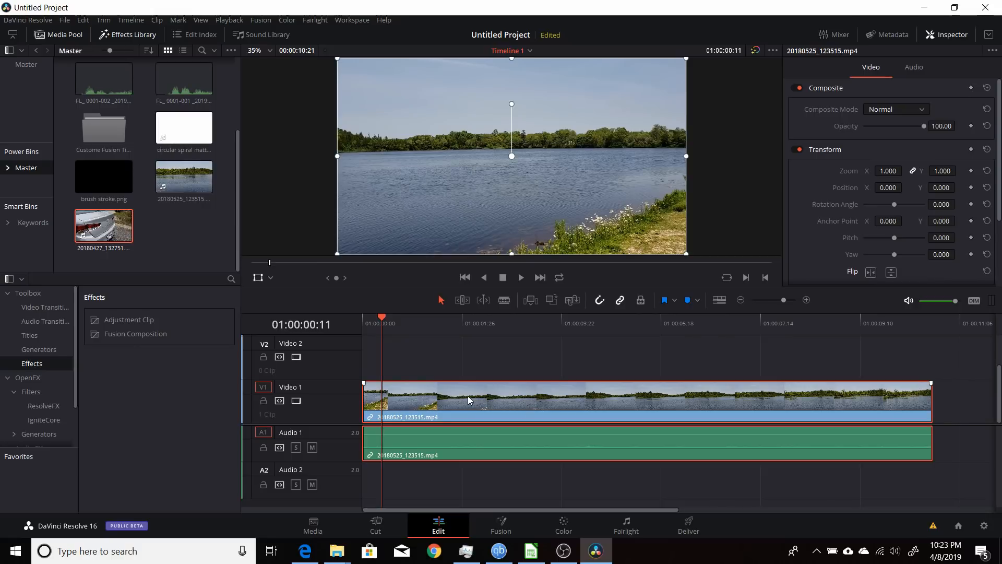
Open the Clip Attributes of the lake clip stored in the Media Pool
right_click(190, 183)
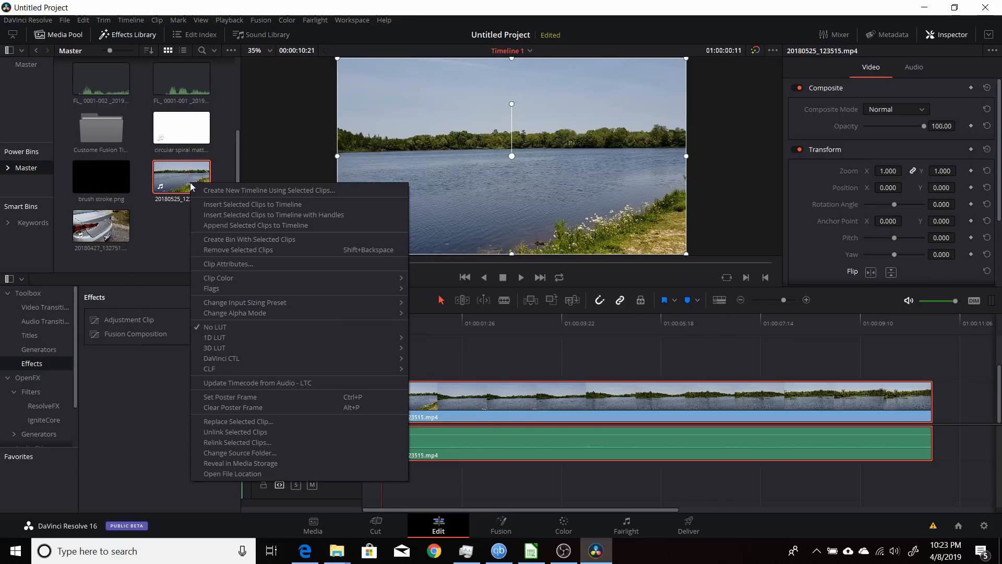
click(214, 263)
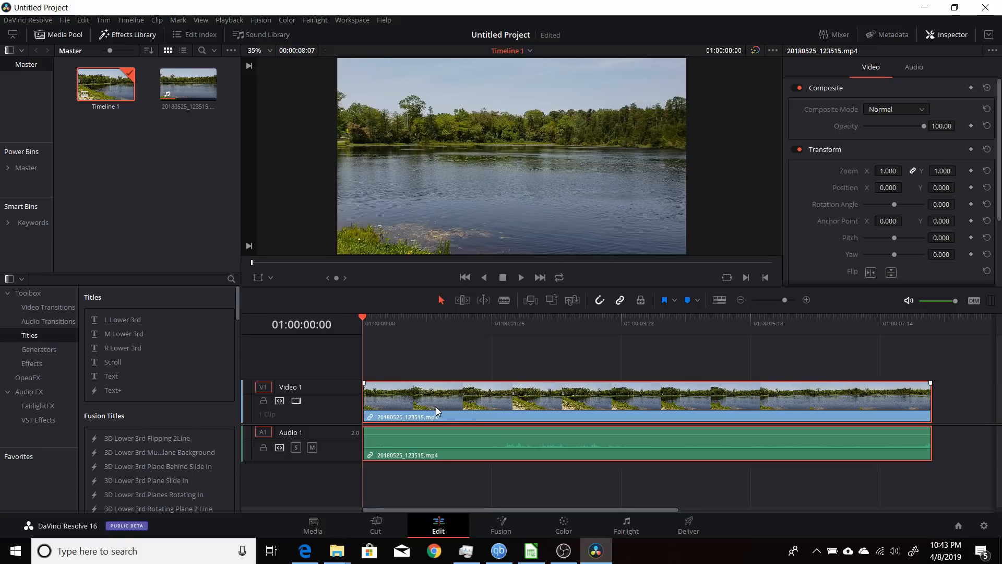
Check the timeline frame rate in the Master Settings of the Project Settings and close them without changes
click(61, 21)
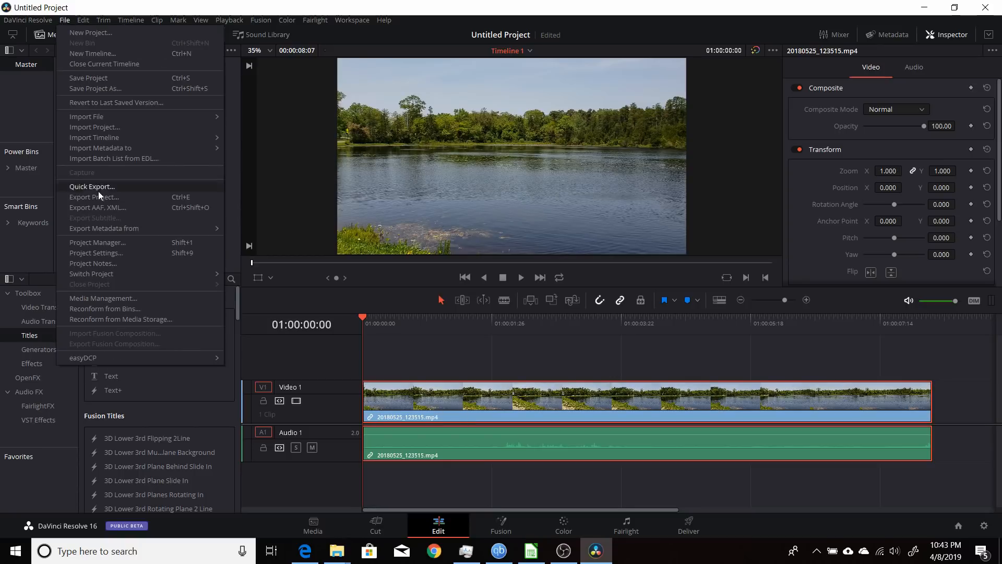
click(85, 252)
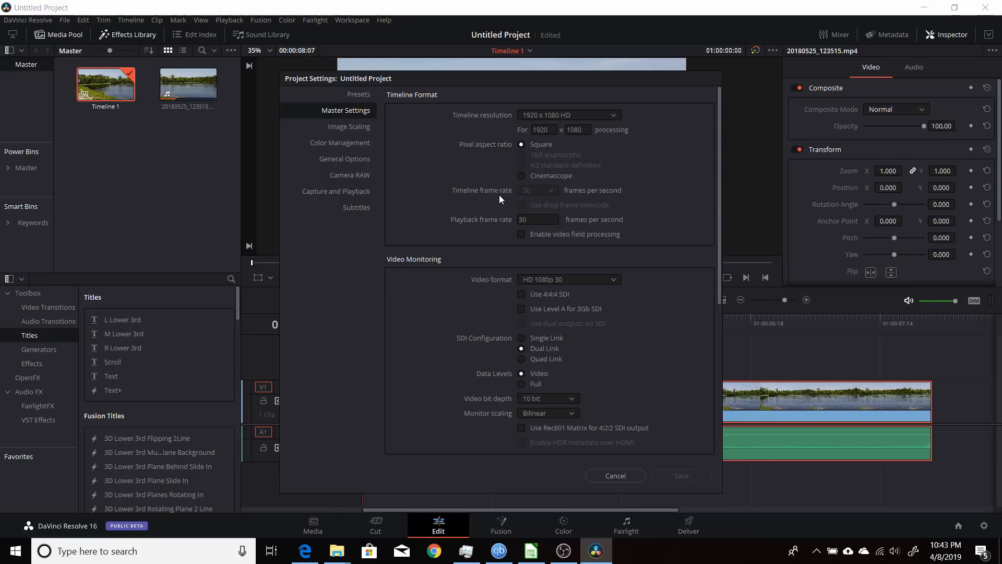
click(606, 475)
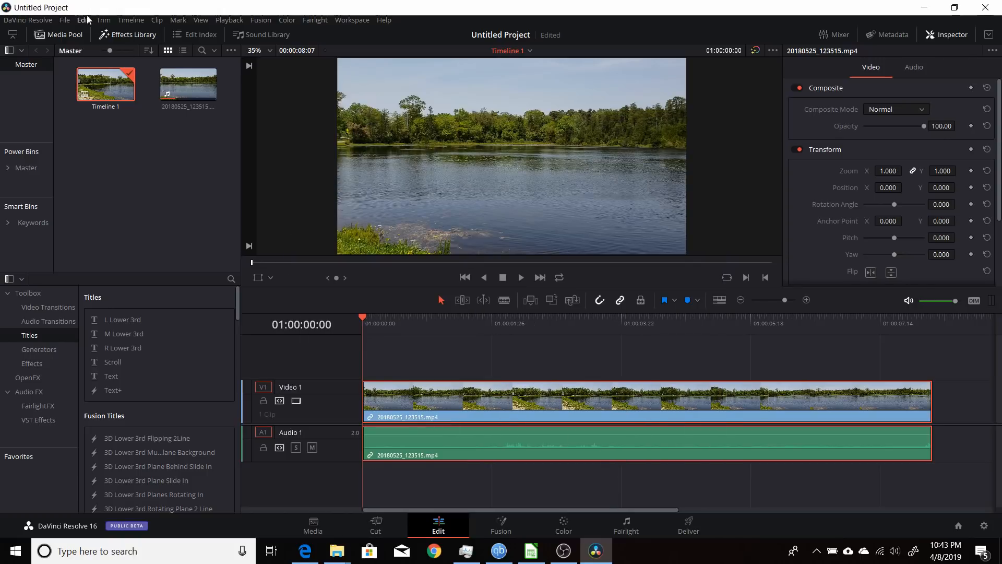
Create an empty timeline named Timeline 2 using custom settings with a timeline frame rate of 24 frames per second
click(71, 20)
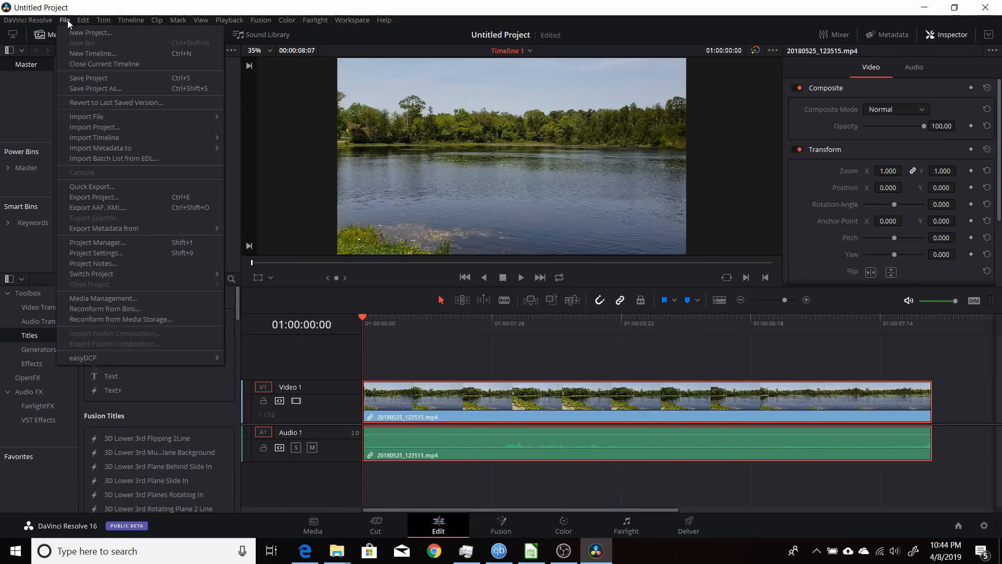
click(73, 56)
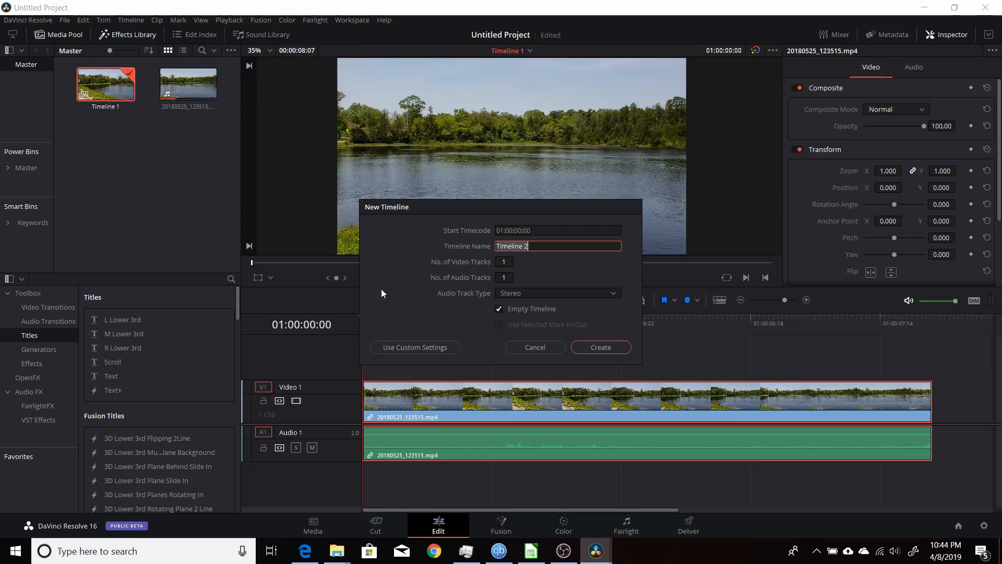
click(424, 347)
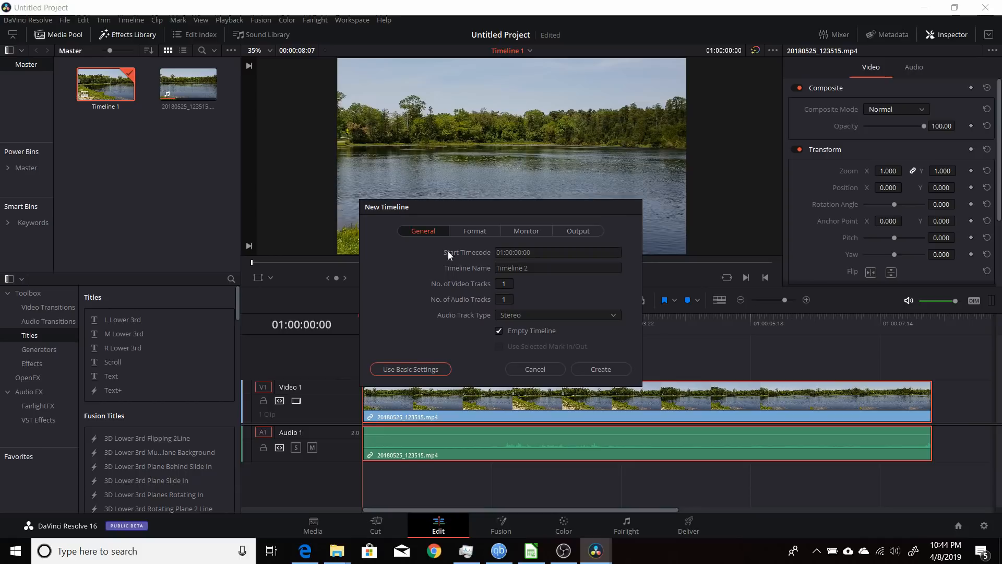
click(481, 230)
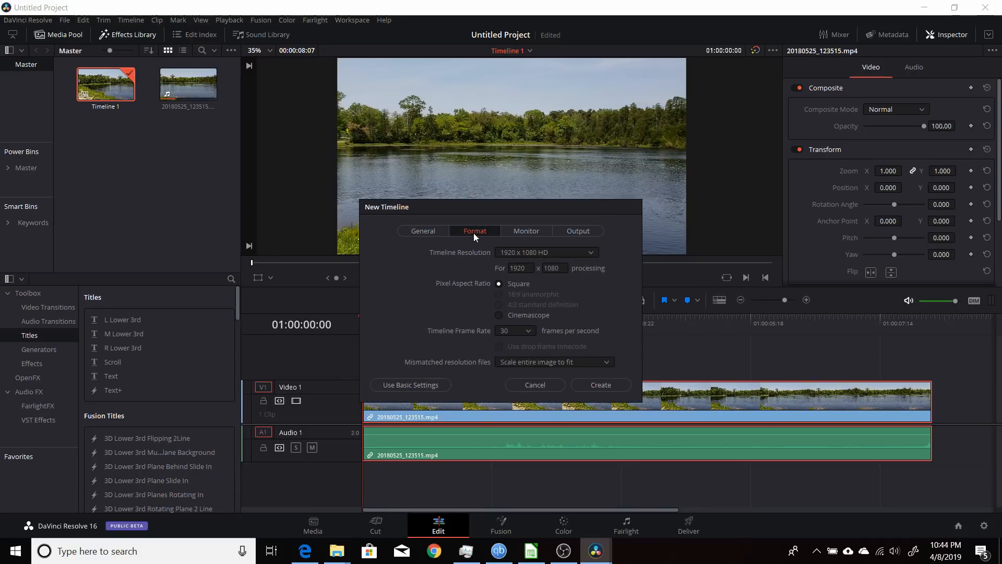
click(528, 332)
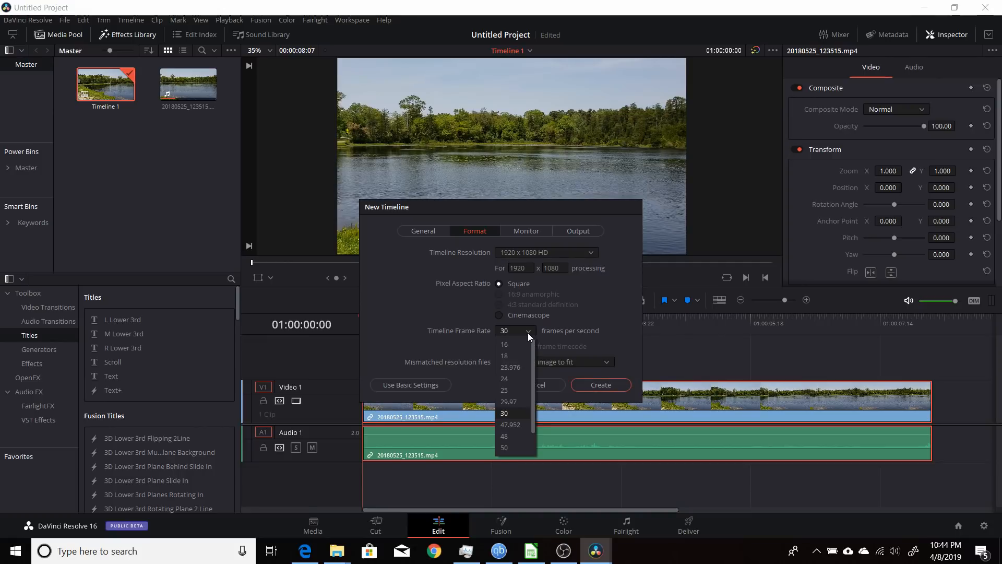
click(515, 388)
click(600, 387)
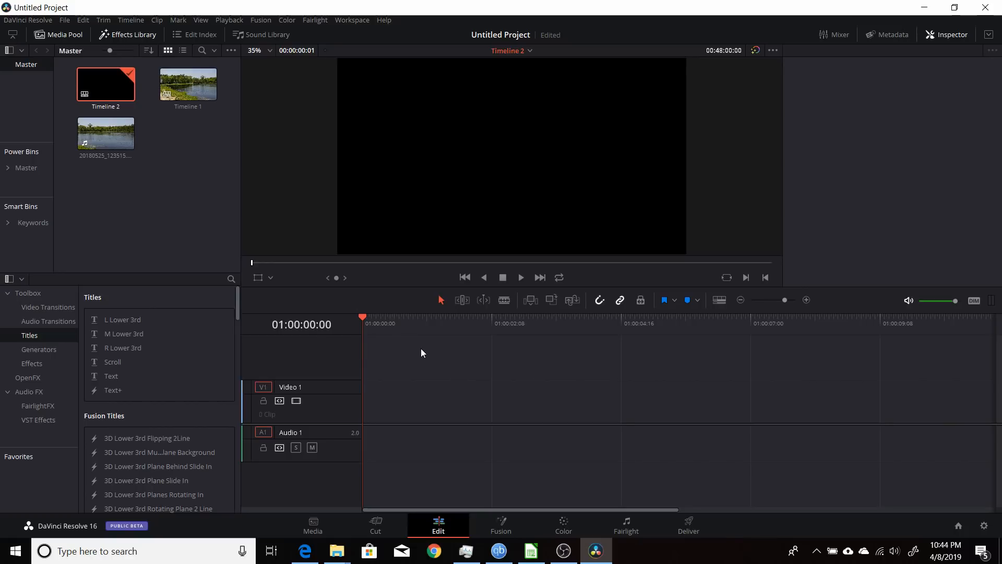
Switch the viewer to Timeline 1 and copy its 20180525_123515.mp4 clip
click(193, 87)
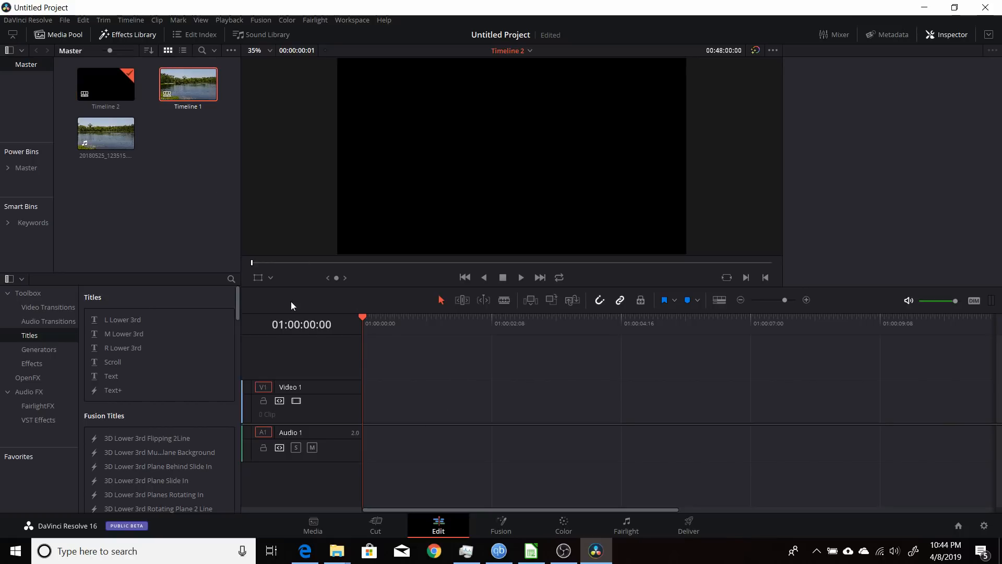
click(531, 50)
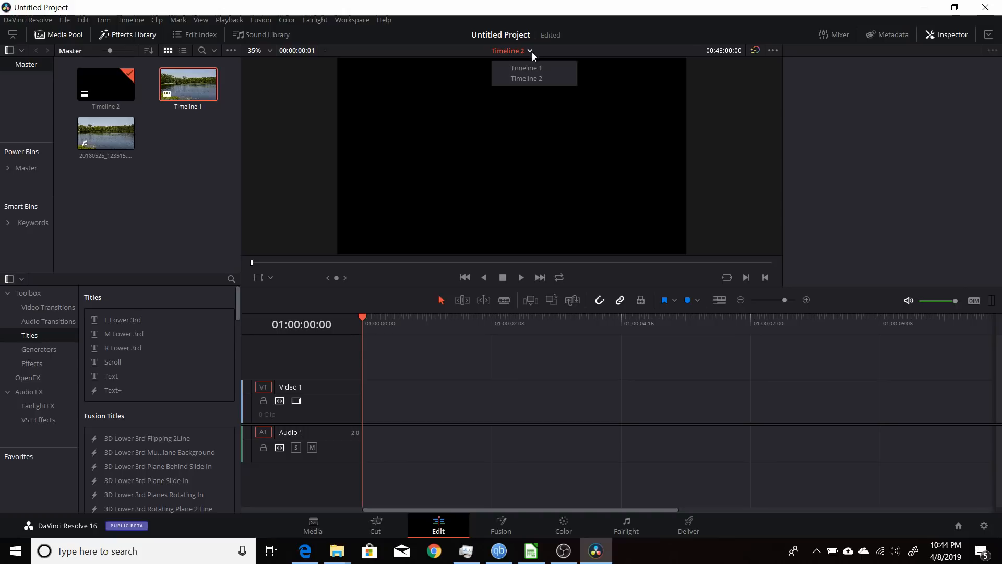
click(534, 65)
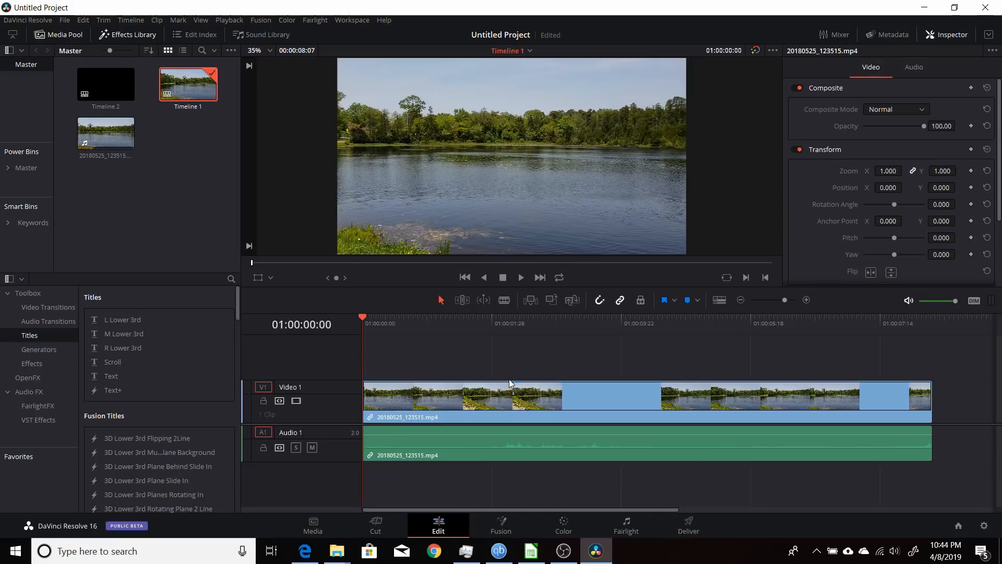
right_click(471, 393)
click(505, 76)
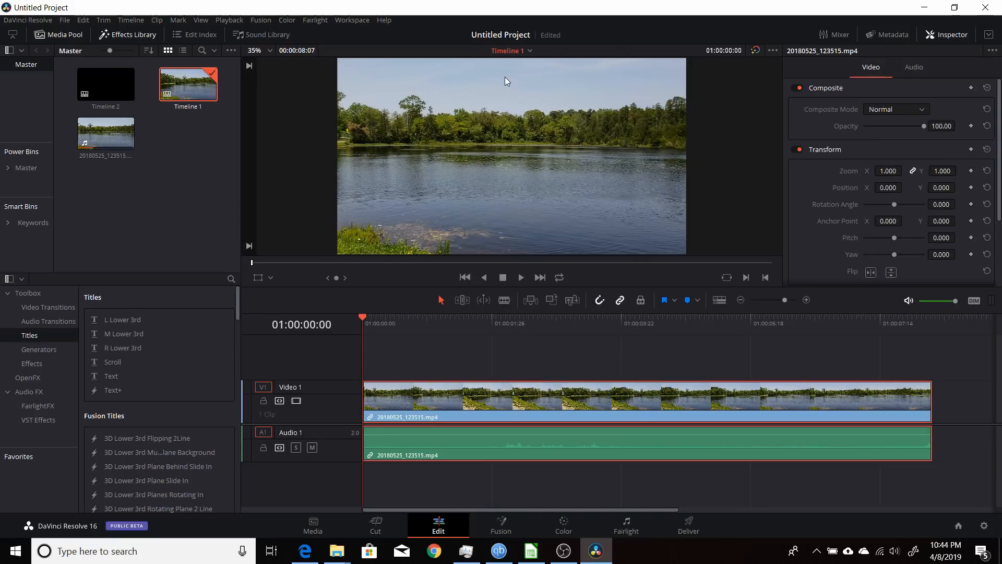
Switch to Timeline 2 and paste the copied lake clip at the start of Video 1
click(531, 51)
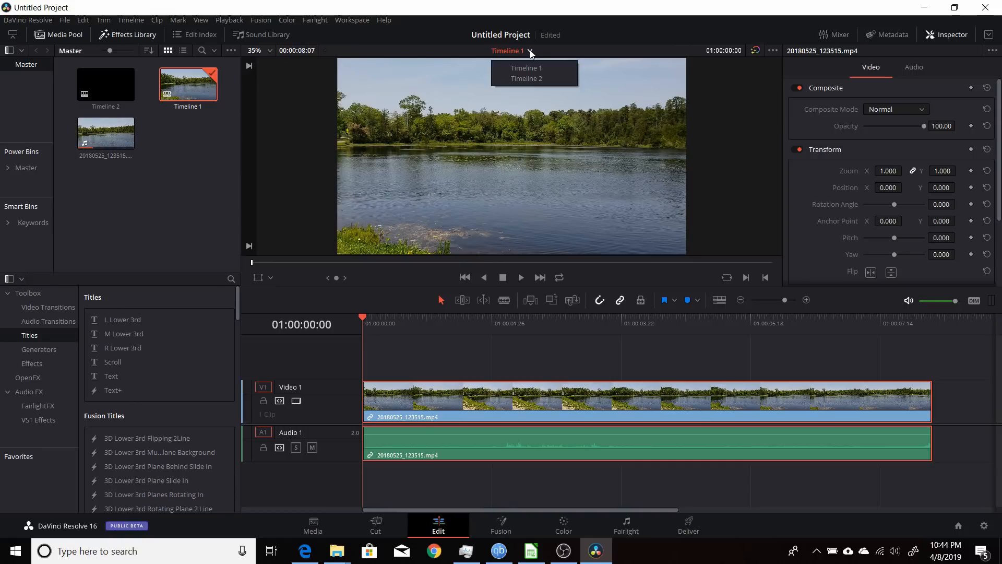
click(531, 79)
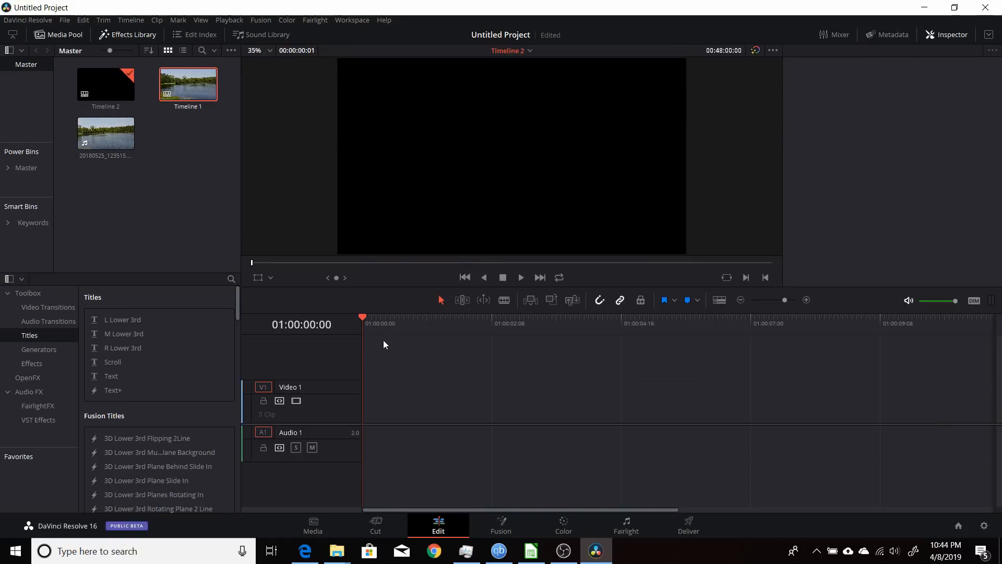
right_click(375, 404)
click(413, 411)
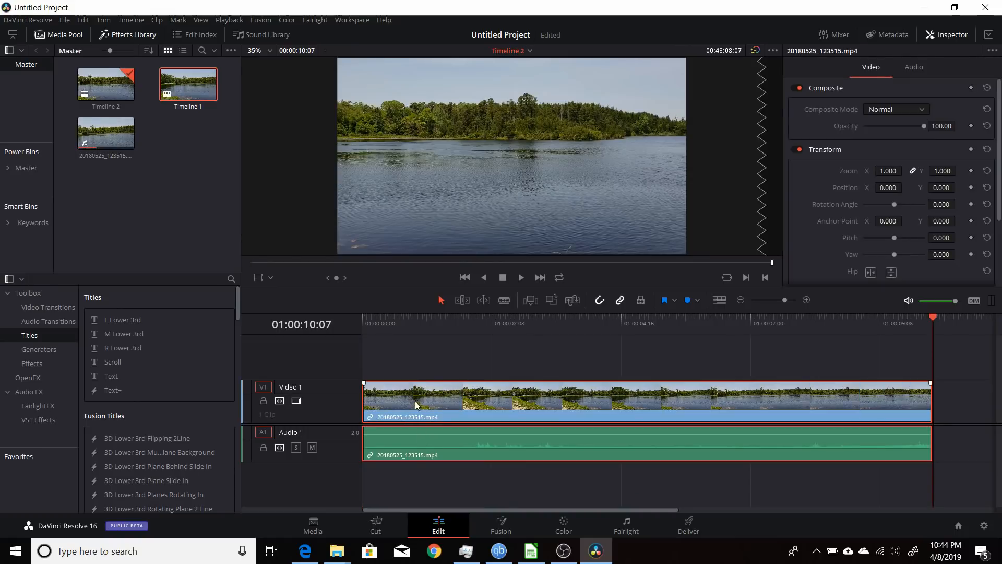
Play Timeline 2 from its start to about 01:00:03:02 to check its playback
click(365, 319)
key(space)
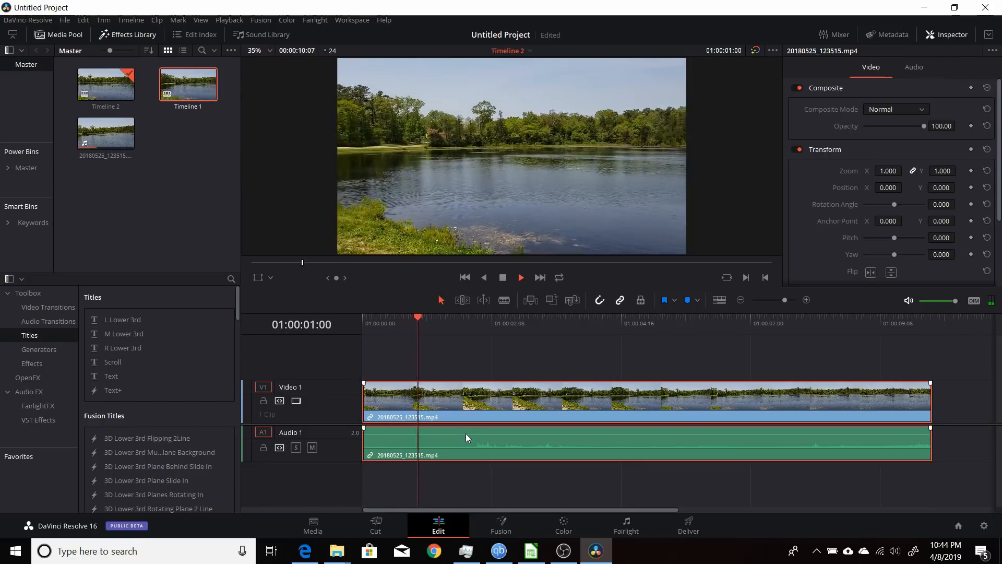
key(space)
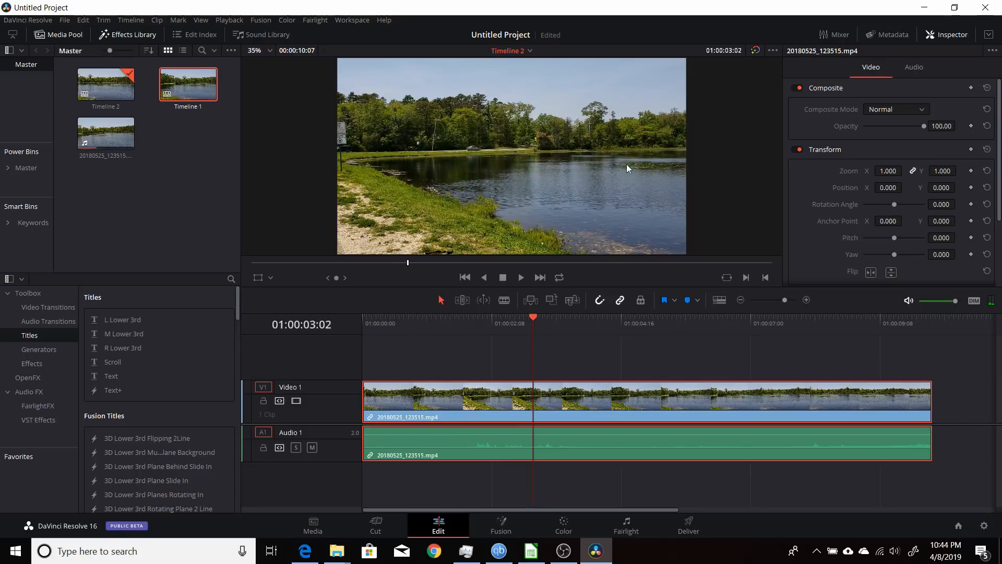
Switch to Timeline 1 and play it from the start to compare its playback
click(530, 50)
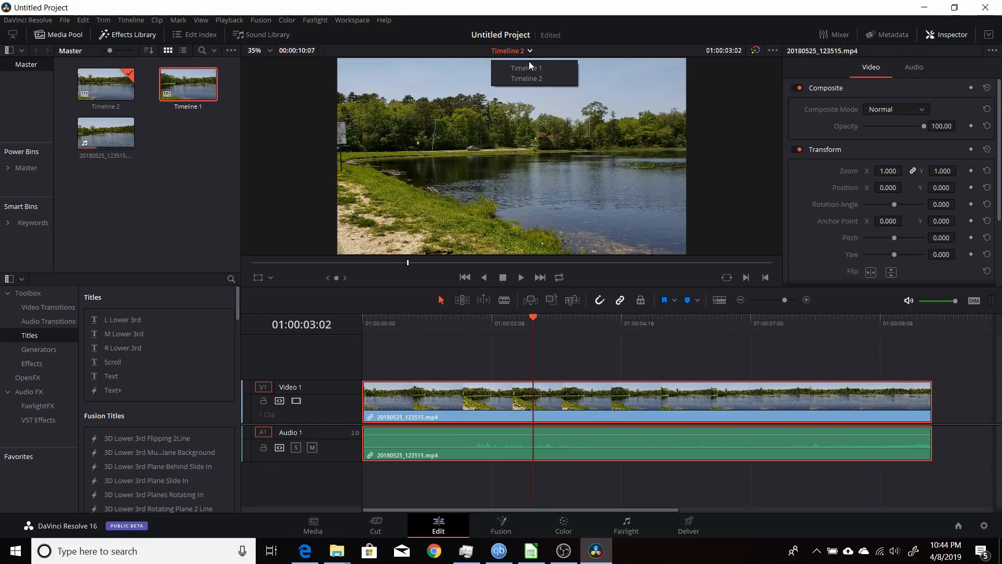
click(528, 67)
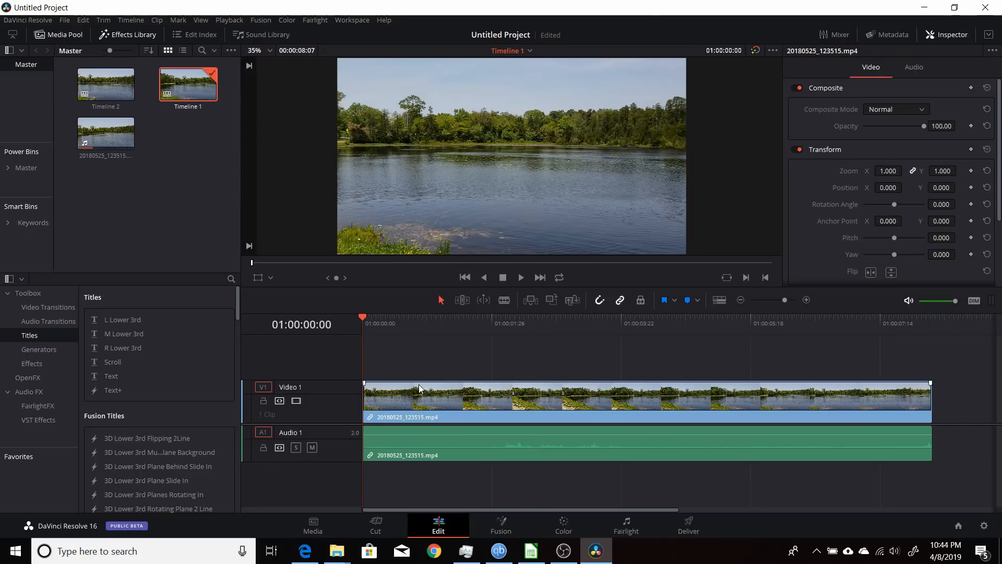
key(space)
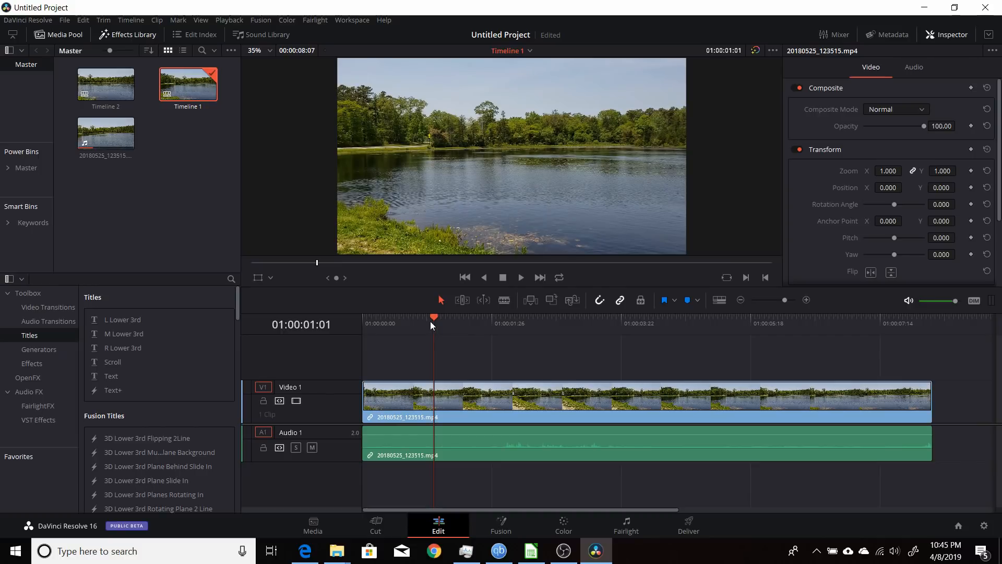
drag(432, 319, 402, 315)
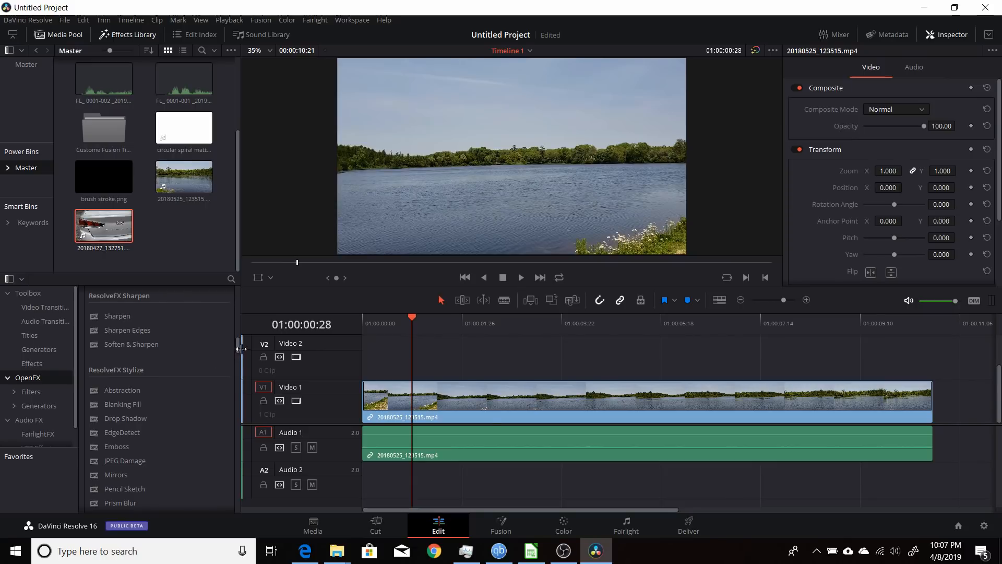
Apply the Invert Color effect to the lake clip on Video 1 and show its OpenFX settings
drag(239, 348, 233, 313)
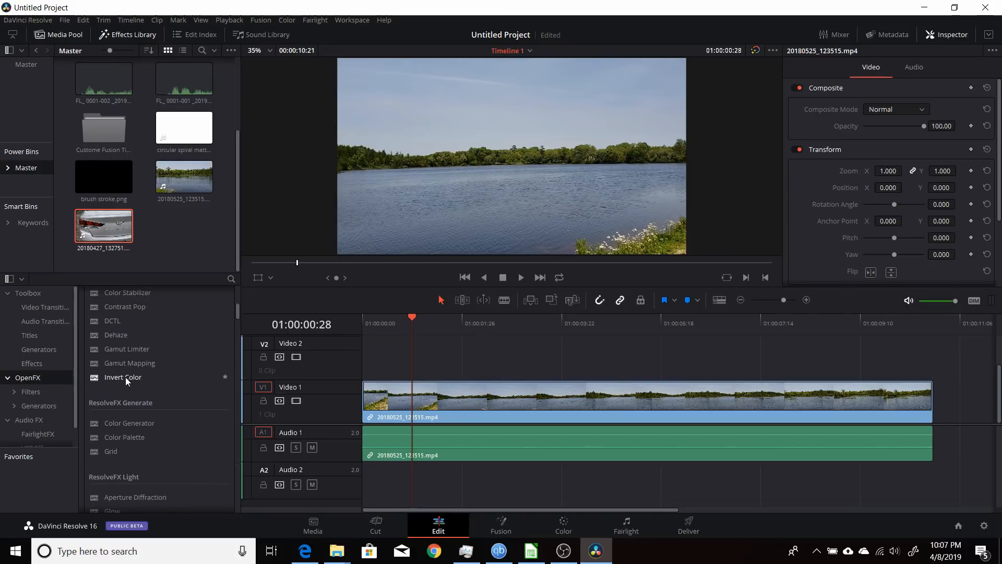
drag(125, 377, 404, 401)
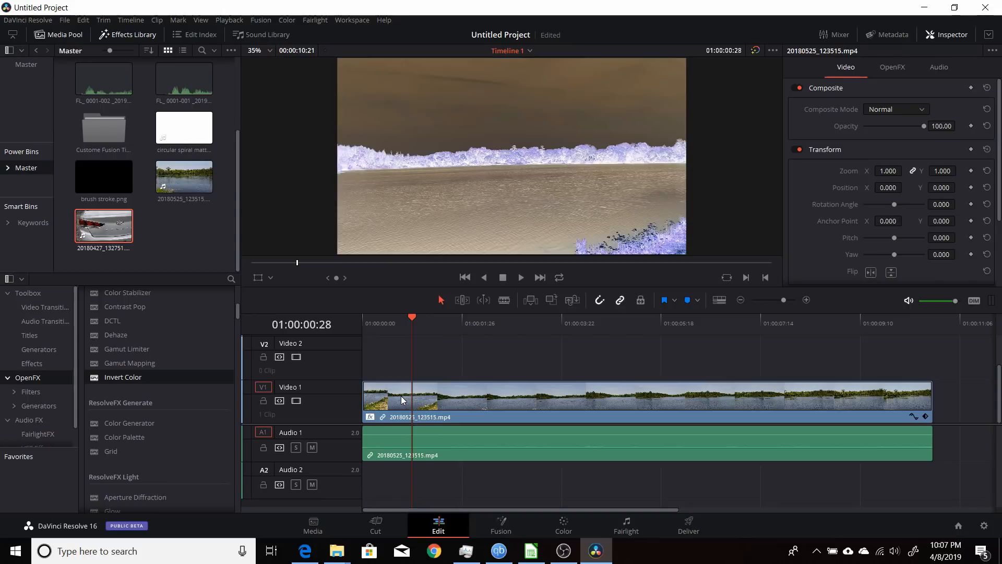
click(899, 70)
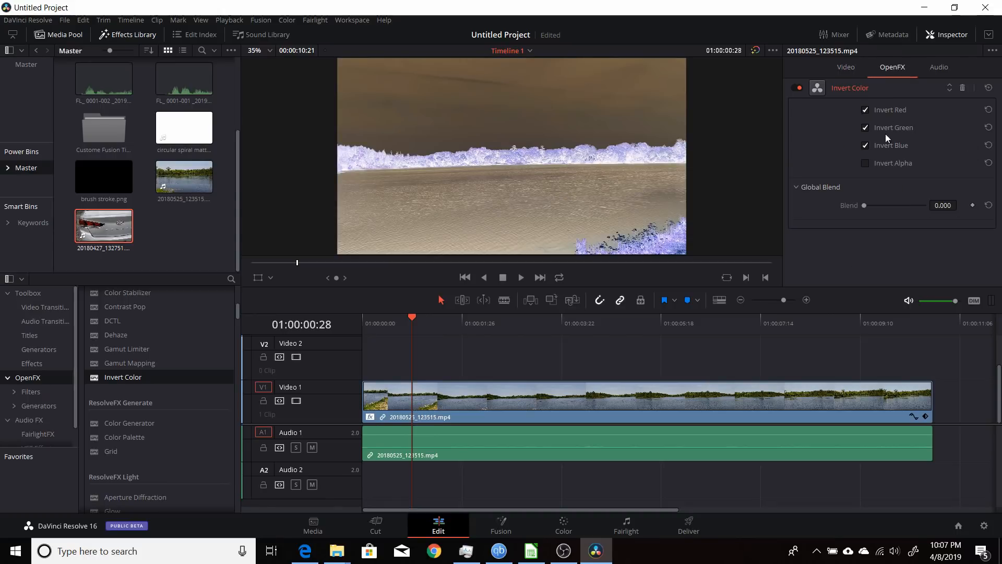
Try switching the red, green and blue channel inversion off and on, and remove the Invert Color effect from the lake clip
click(866, 110)
click(866, 111)
click(866, 127)
click(864, 145)
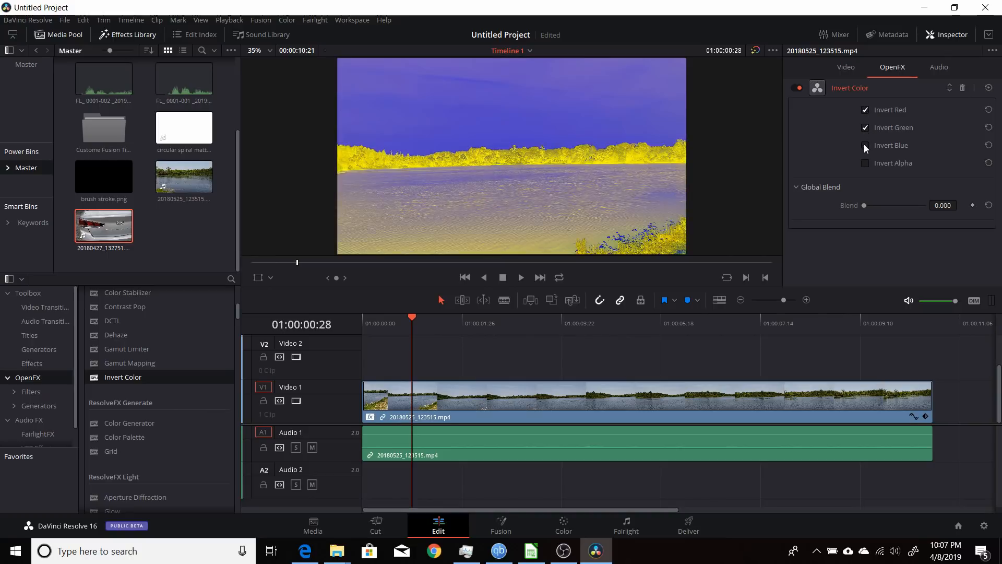
click(865, 146)
mouse_move(862, 205)
mouse_down()
mouse_move(944, 212)
mouse_move(853, 205)
mouse_up()
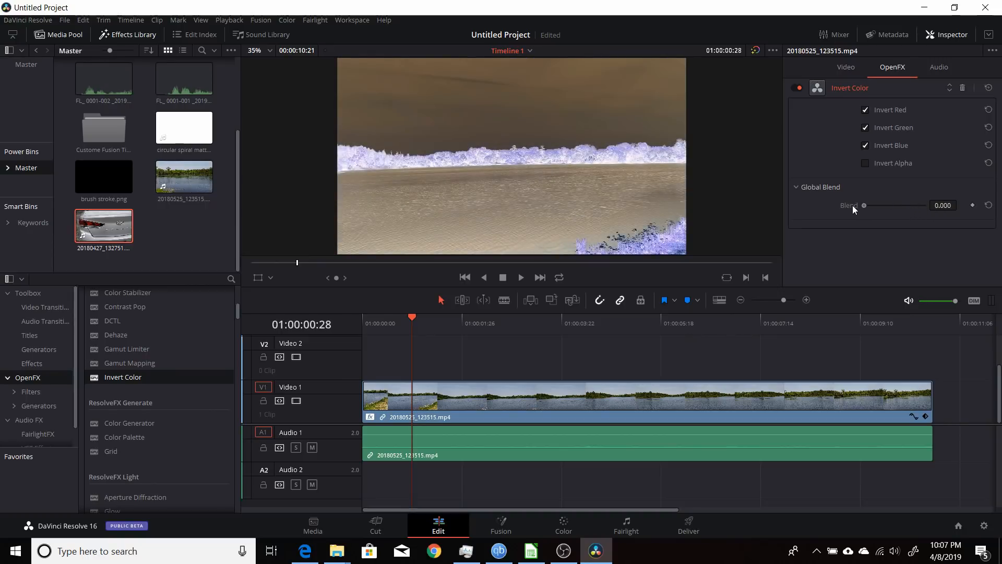
click(963, 88)
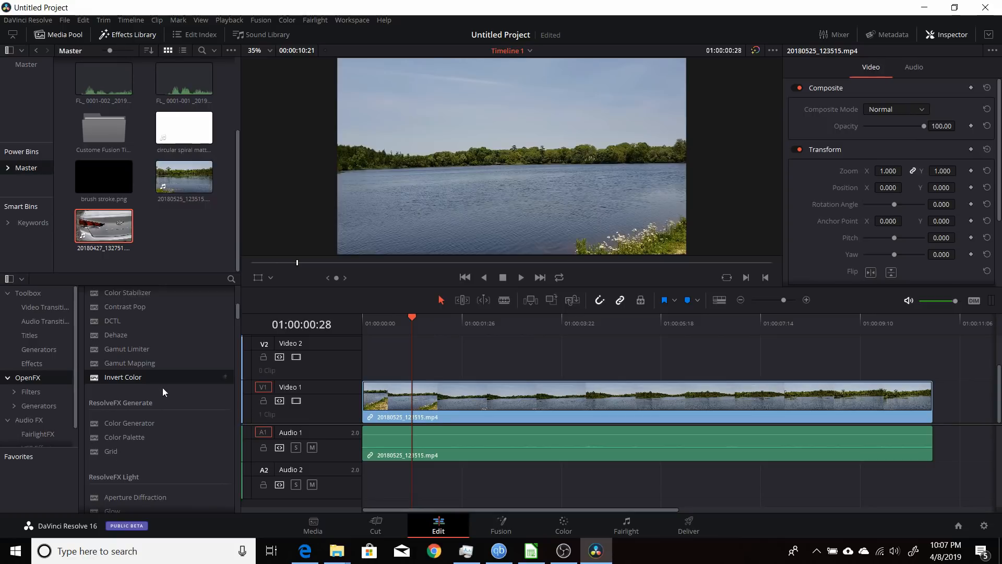
Place the car clip 20180427_132751.mp4 on Video 2 at the timeline's start, above the lake clip, and select it
scroll(168, 389, down, 5)
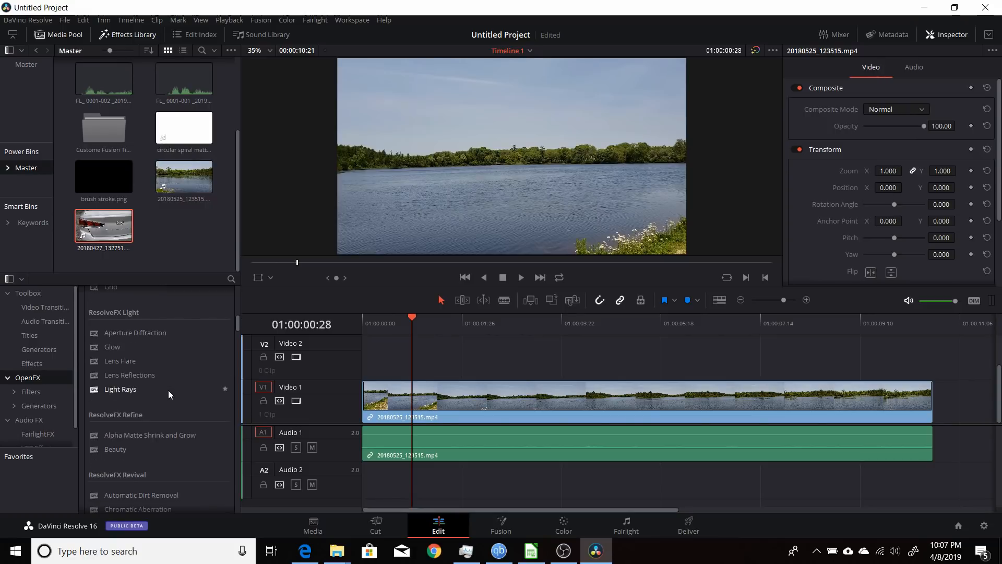
scroll(168, 390, down, 9)
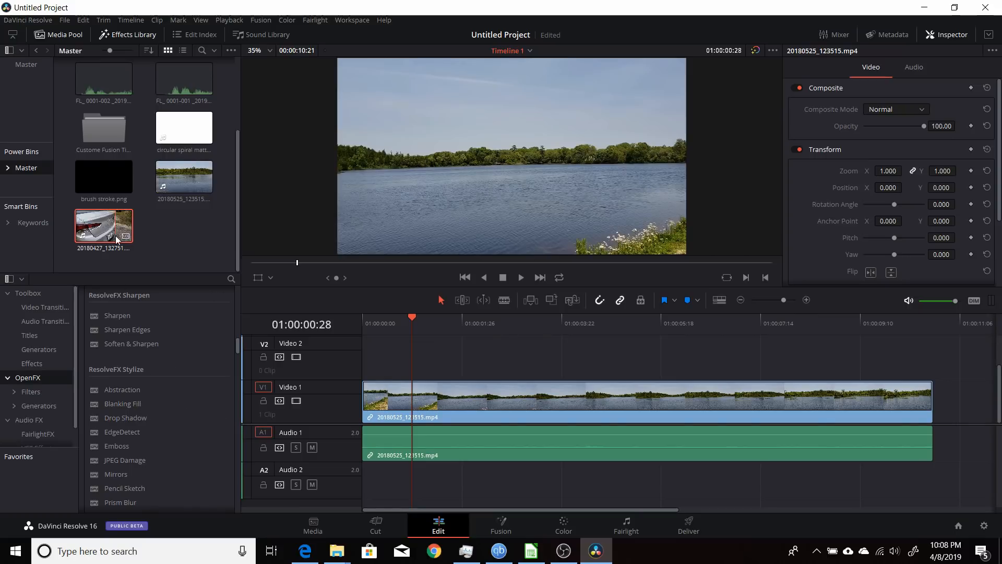
drag(104, 228, 369, 380)
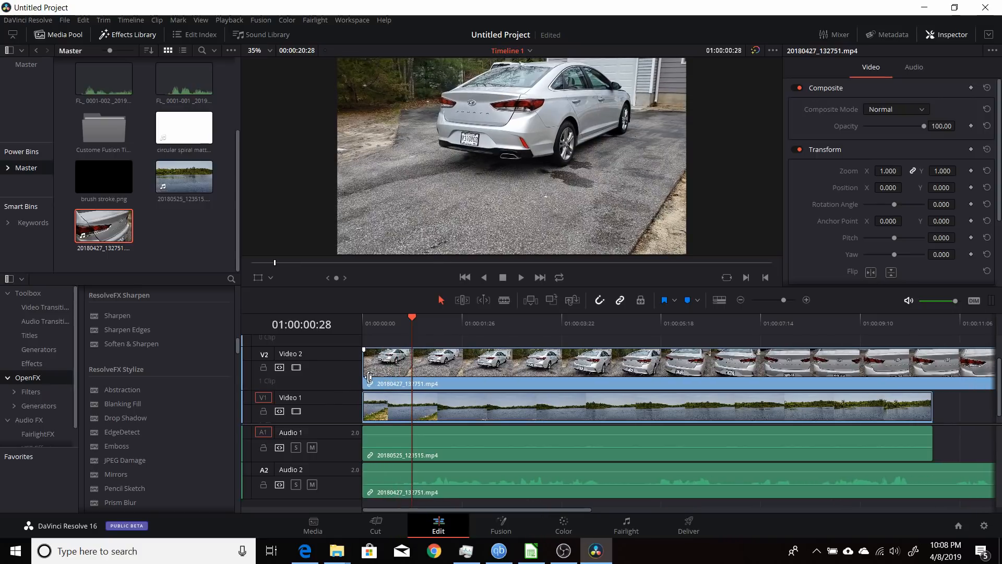
click(392, 370)
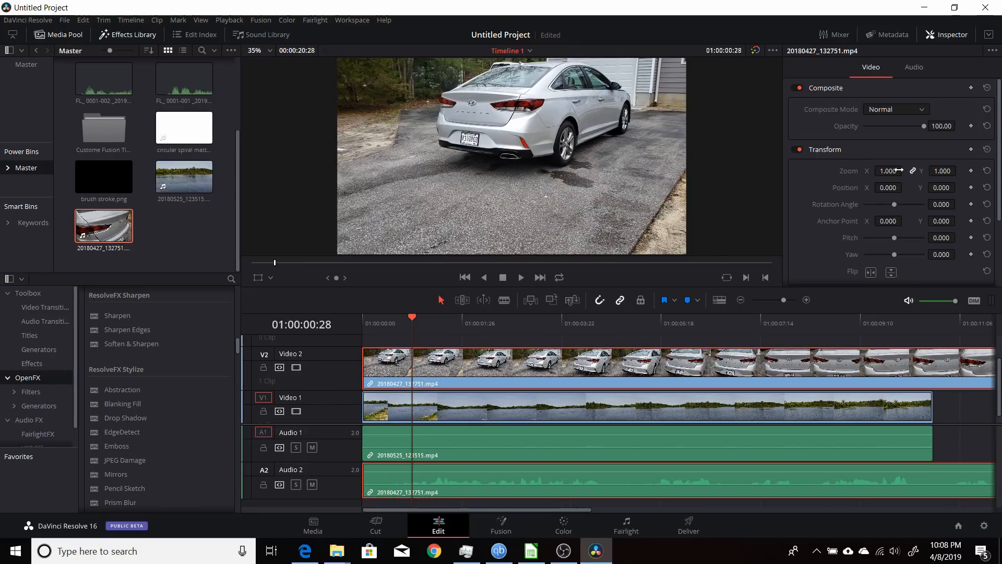
Scale the car clip to a zoom of 0.290 and move it to the frame's lower-right area, about X 623, Y -307
drag(890, 172, 342, 252)
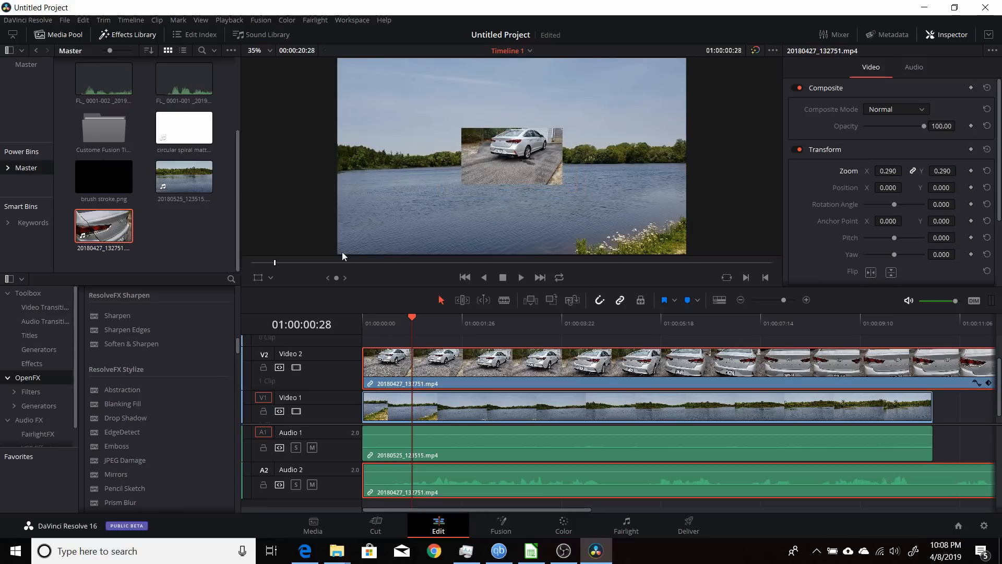
click(260, 280)
drag(487, 167, 600, 223)
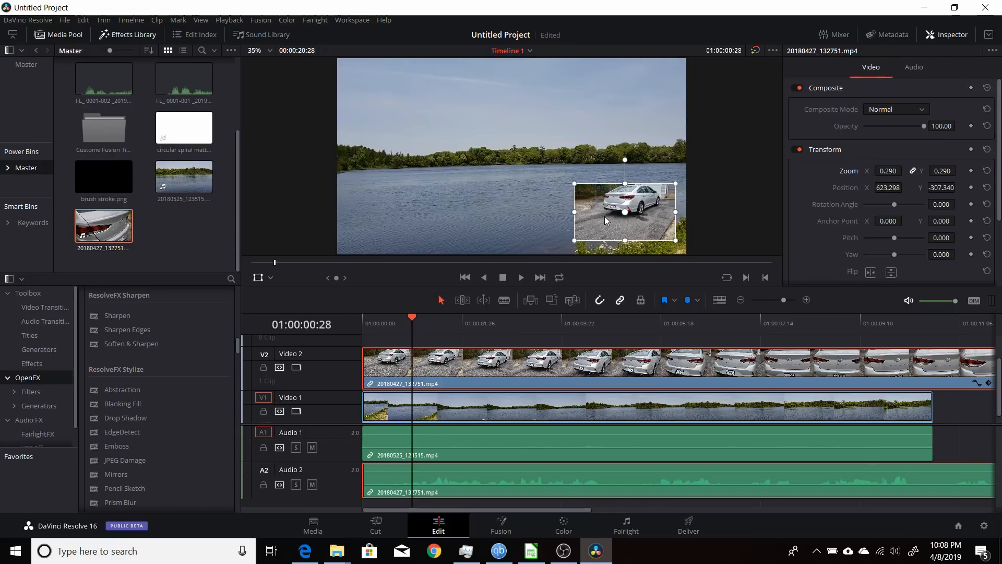
click(258, 277)
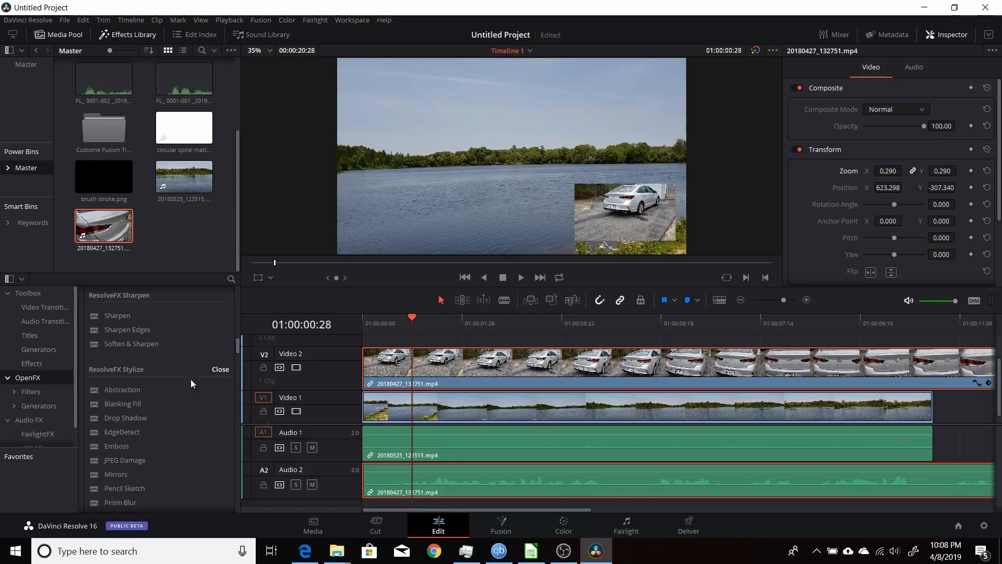
Try the Drop Shadow effect on the car clip, and remove it after viewing its OpenFX settings
drag(118, 411, 415, 367)
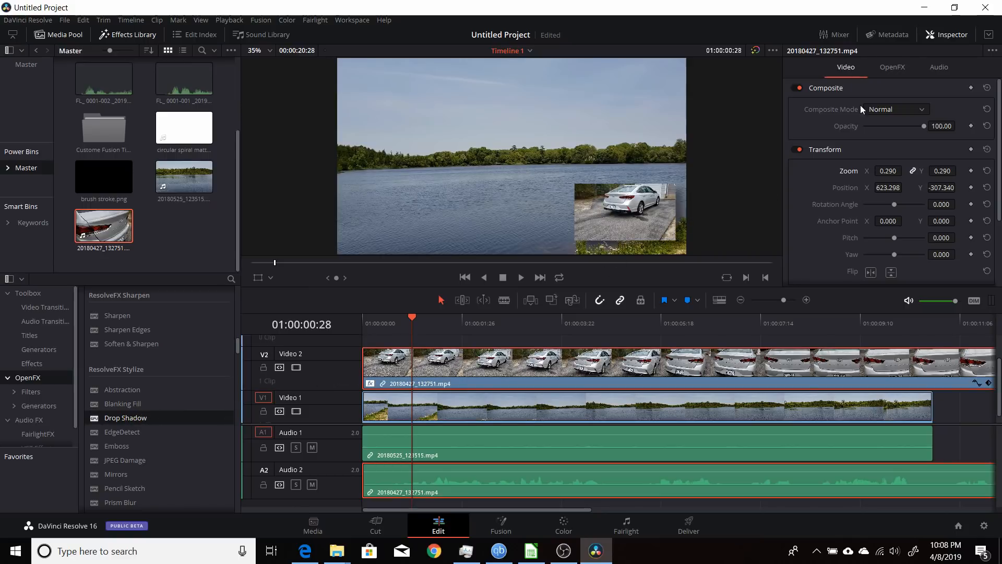
click(893, 67)
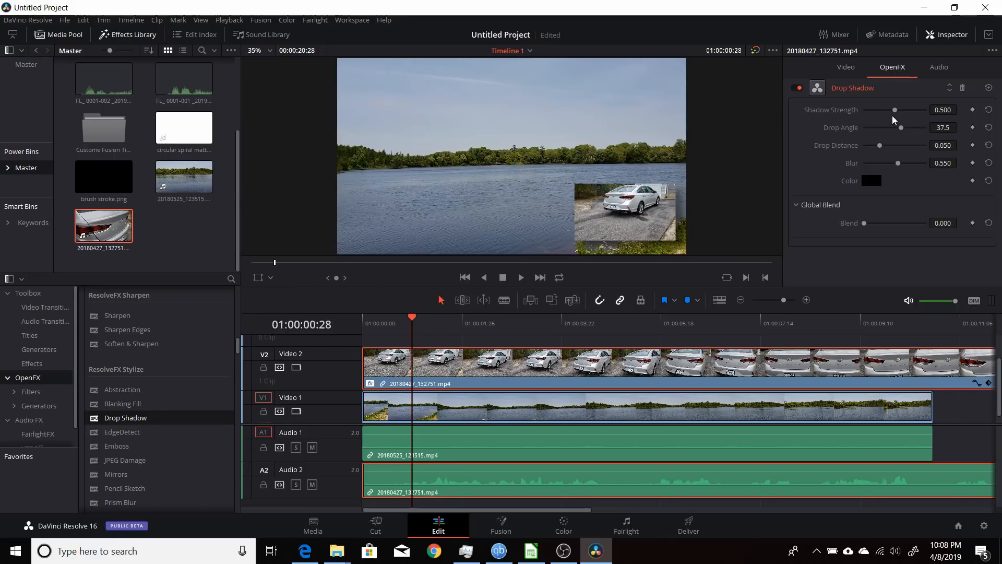
drag(895, 111, 897, 165)
click(962, 89)
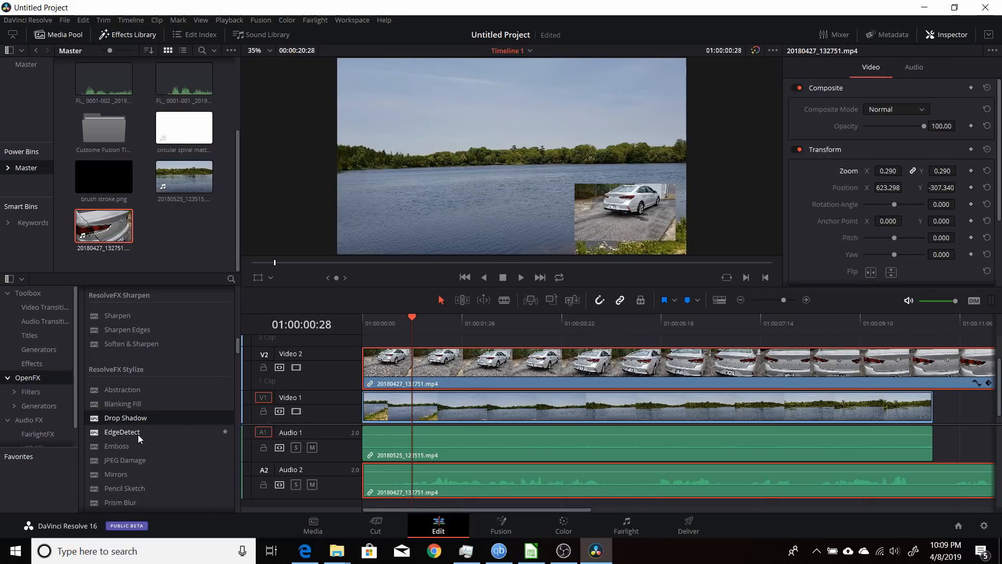
Try the Vignette effect on the car clip and delete that clip from Video 2
scroll(138, 434, down, 3)
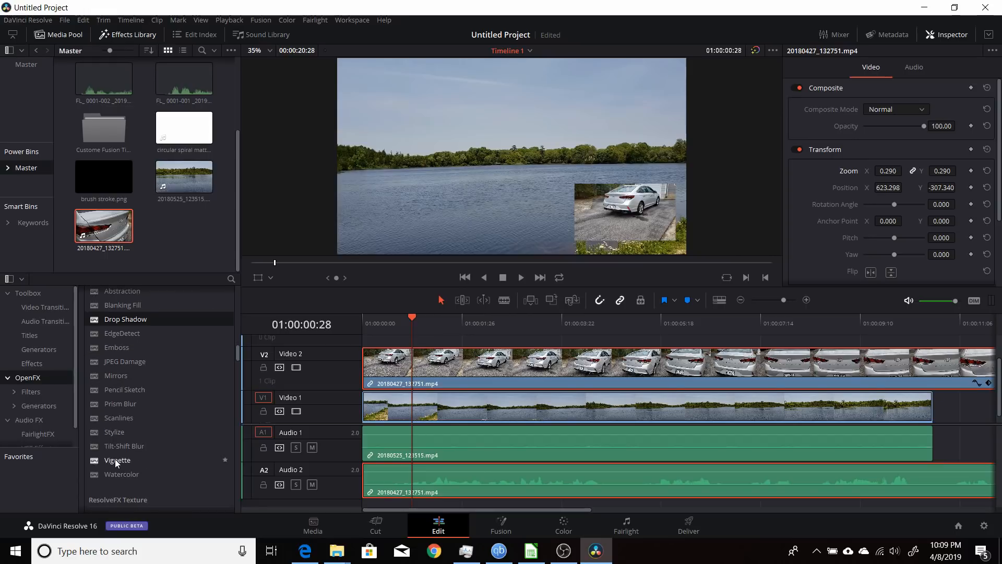
drag(116, 462, 379, 376)
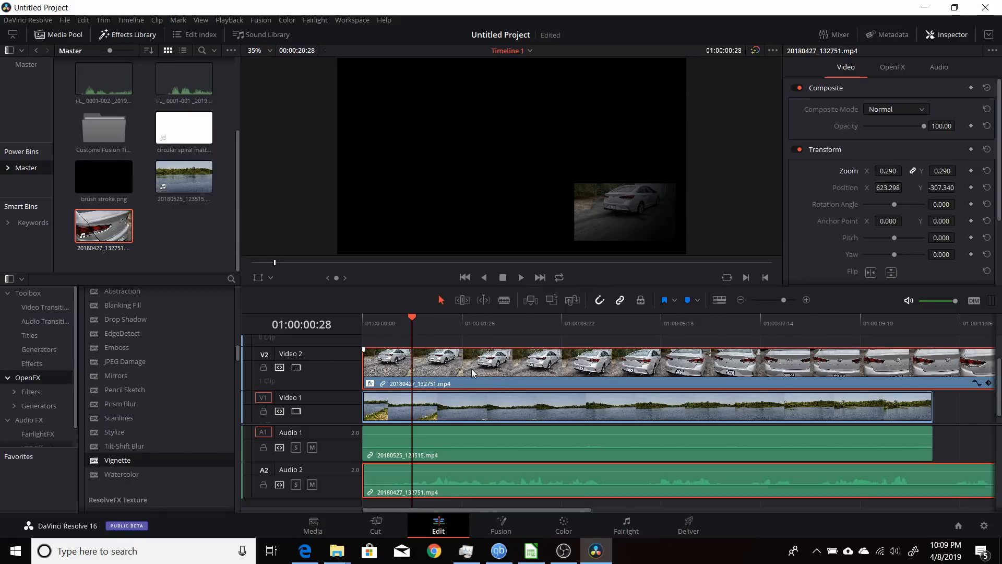
key(Delete)
Apply the Vignette effect to the lake clip on Video 1 and show its OpenFX settings
click(452, 404)
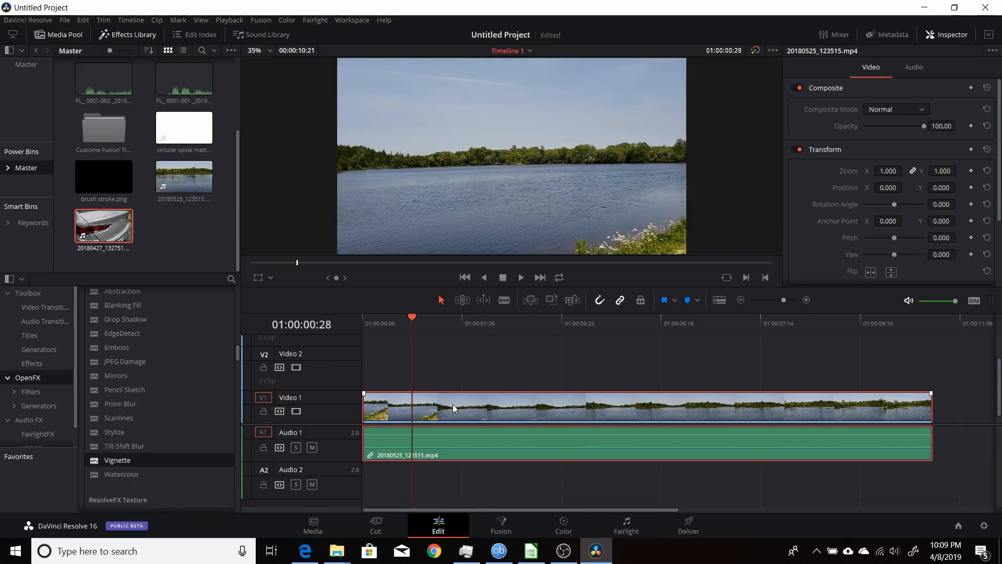
drag(158, 463, 417, 409)
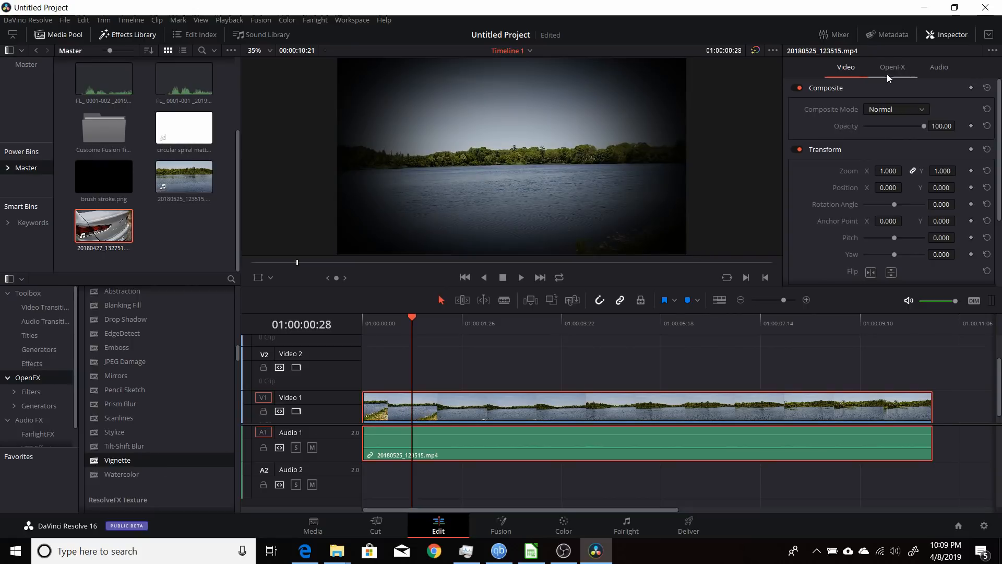
click(887, 73)
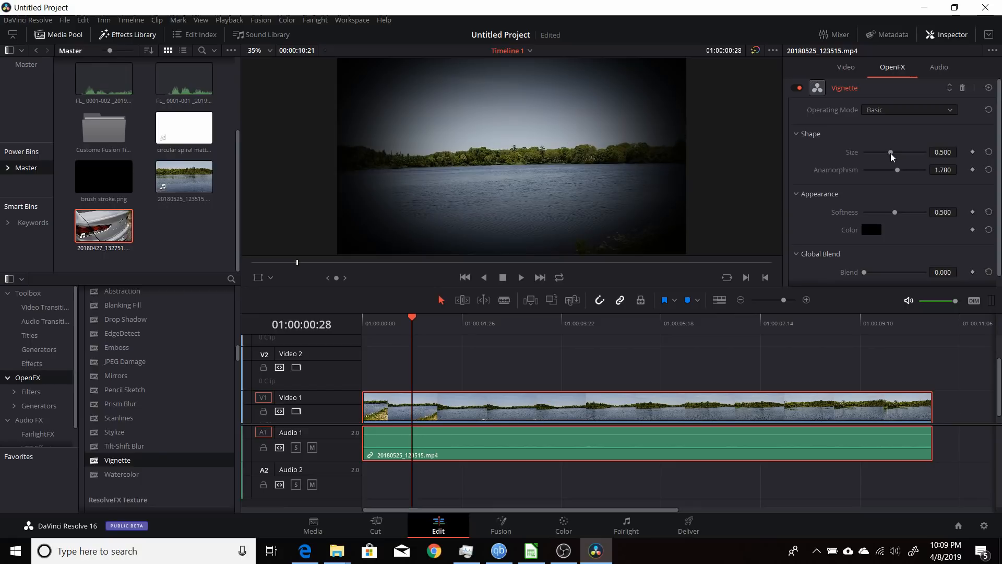
Set the lake clip's vignette to size 0.844, anamorphism 2.049 and softness 0.237
drag(891, 155, 904, 153)
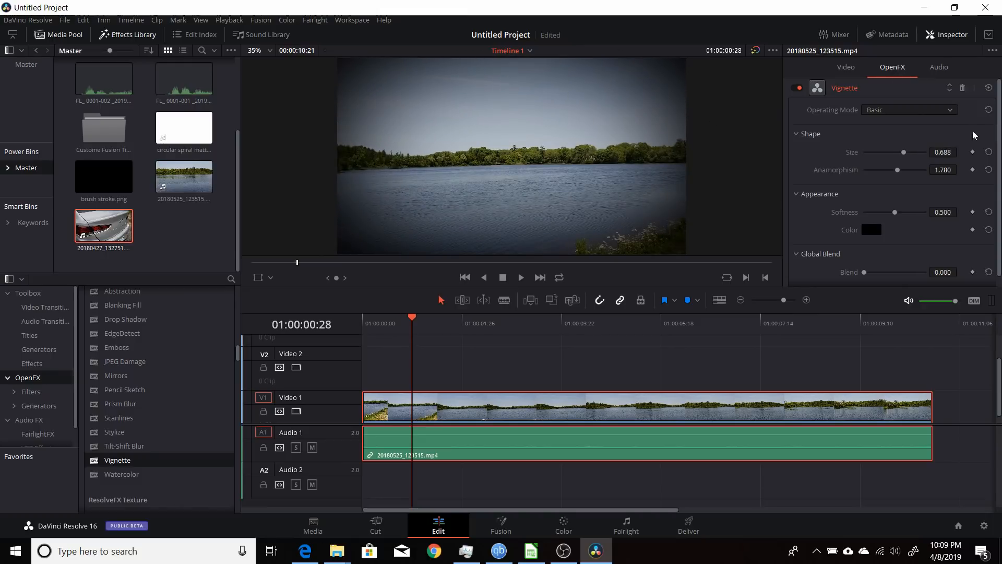
drag(904, 155, 906, 155)
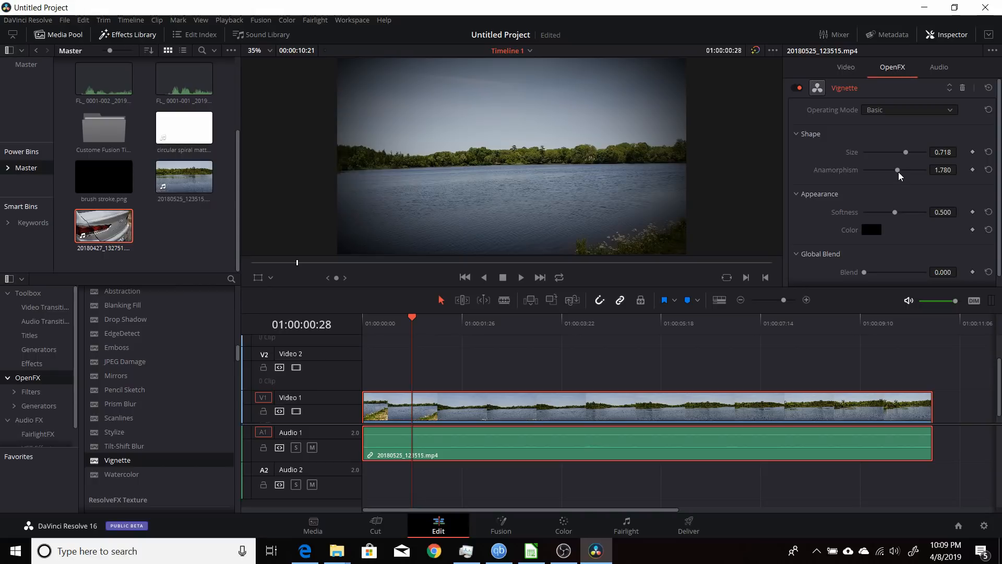
drag(898, 172, 904, 176)
mouse_move(895, 213)
mouse_down()
mouse_move(912, 218)
mouse_move(878, 211)
mouse_up()
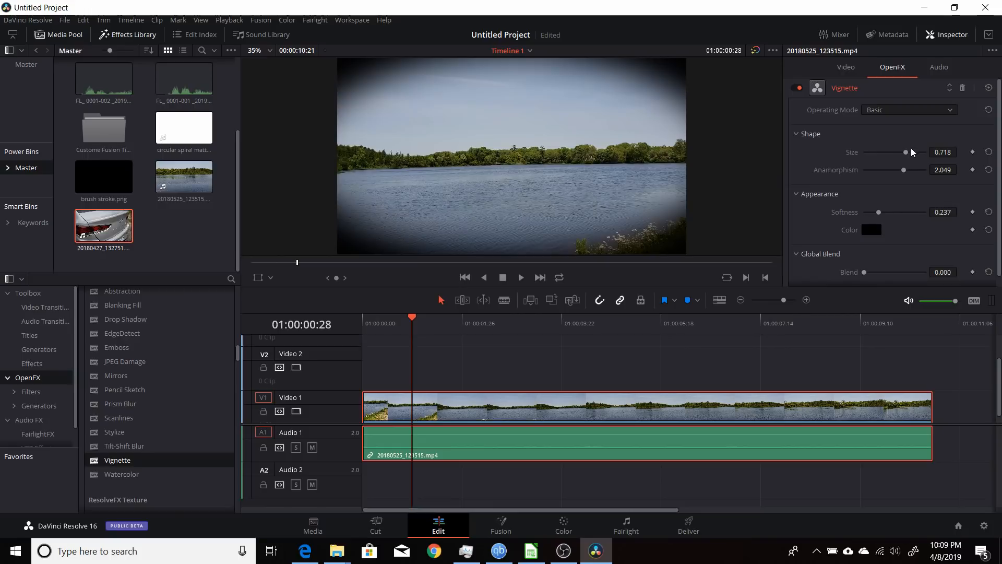
mouse_move(905, 152)
mouse_down()
mouse_move(895, 155)
mouse_move(915, 156)
mouse_up()
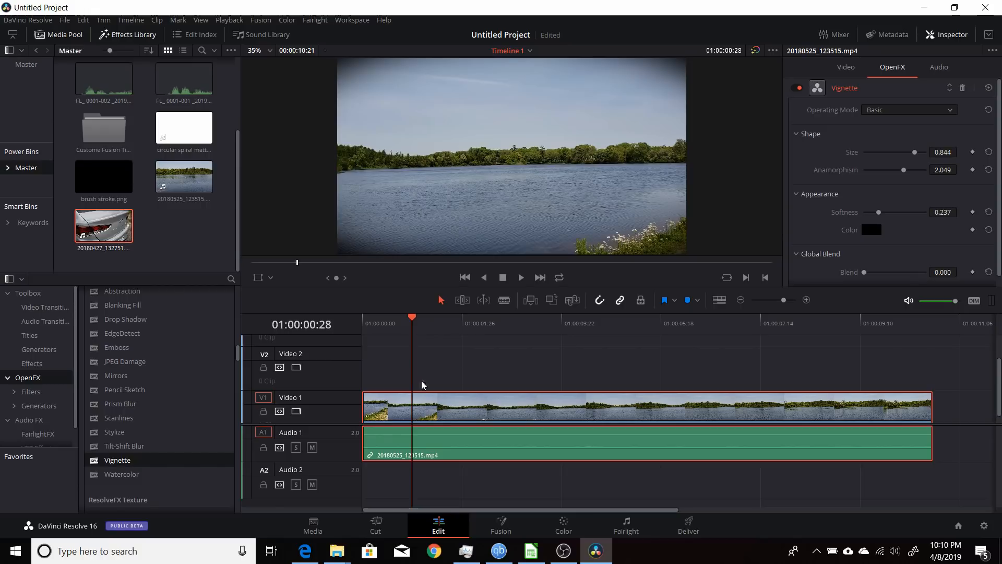
Add the Pencil Sketch effect to the lake clip, declining the Studio purchase, and preview it up to 01:00:04:23
drag(141, 395, 386, 407)
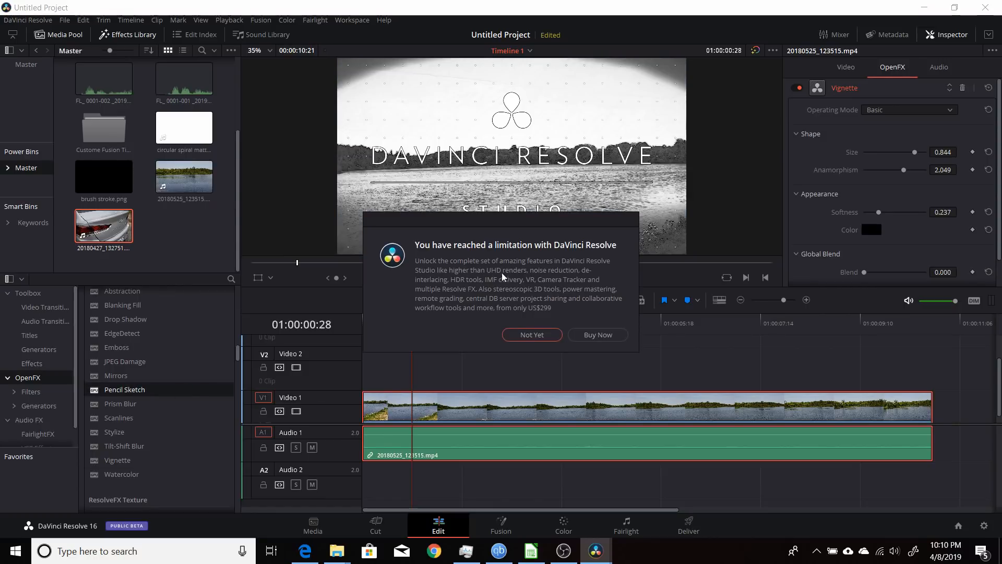
click(533, 335)
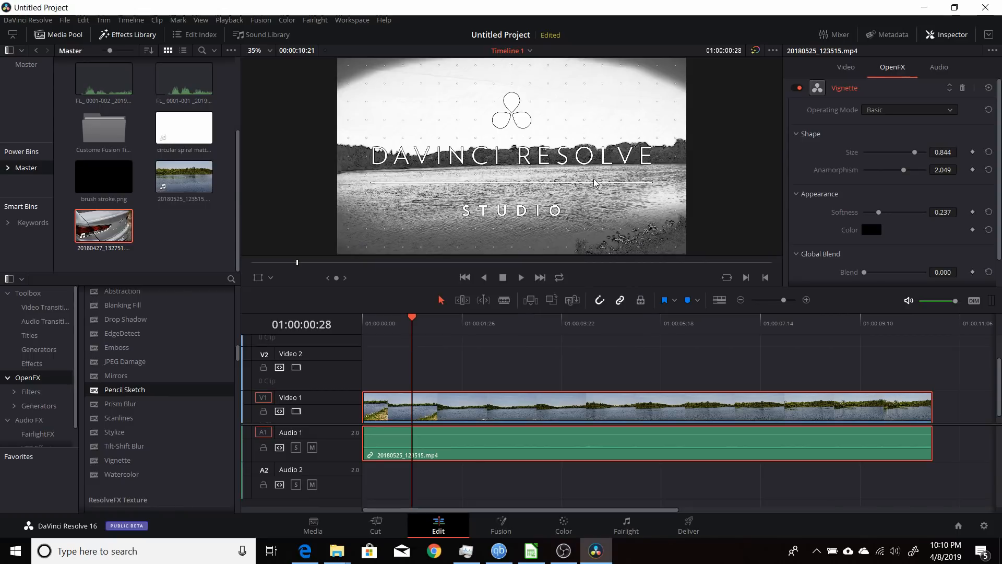
click(427, 329)
drag(427, 329, 617, 328)
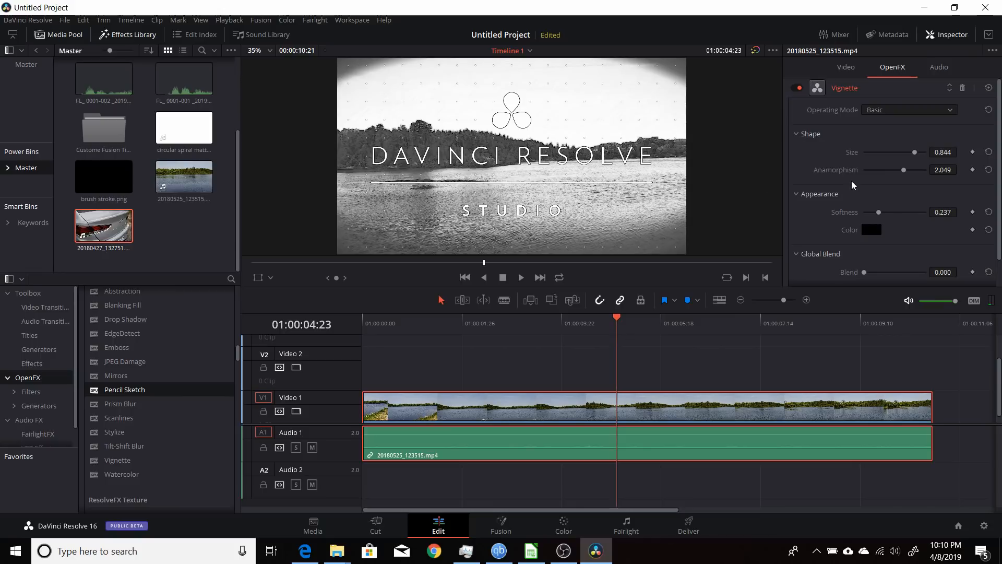
Remove the Vignette and Pencil Sketch effects from the lake clip
click(962, 89)
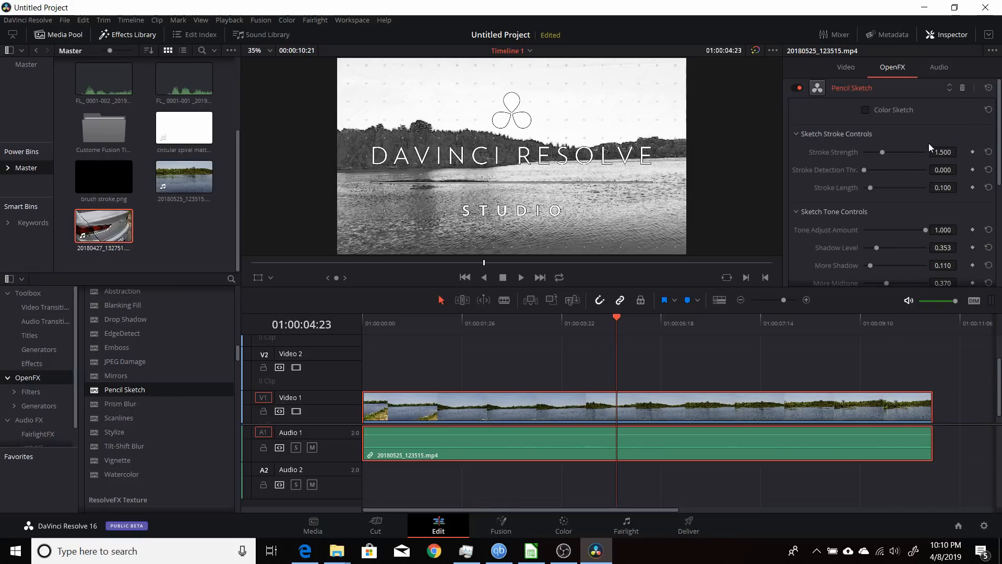
click(963, 88)
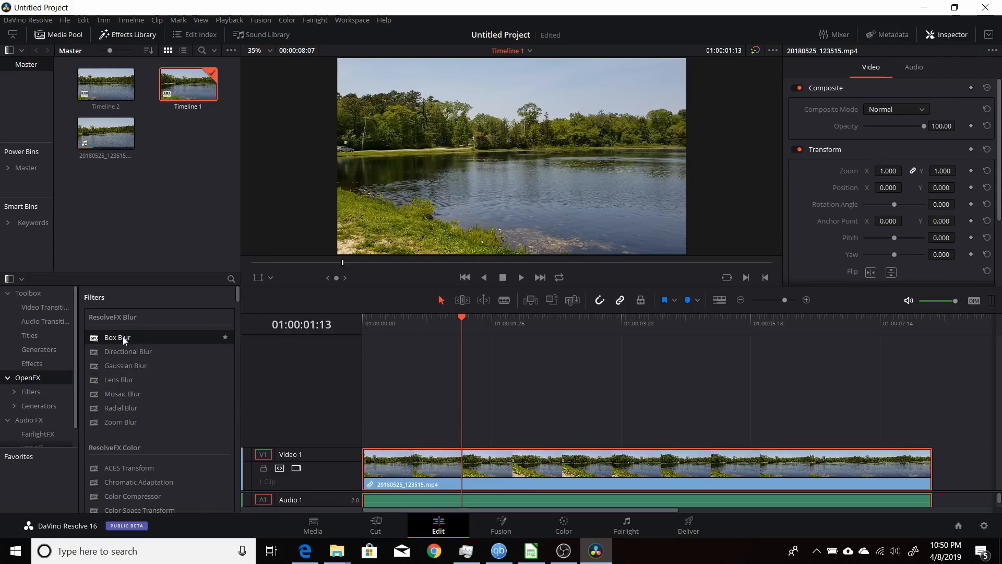
Apply the Box Blur effect to the lake clip on Video 1 of Timeline 1
drag(124, 337, 431, 465)
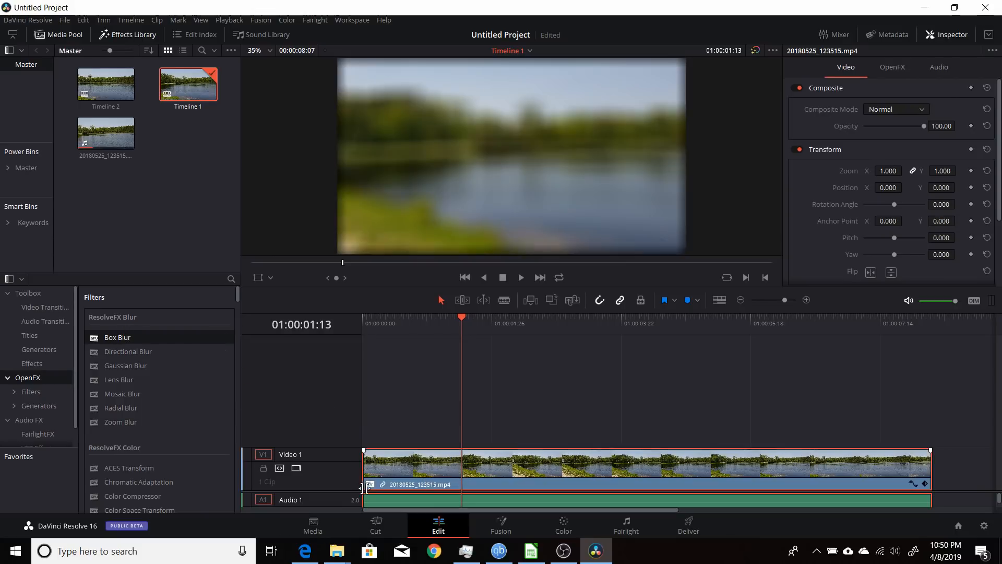
drag(350, 491, 350, 451)
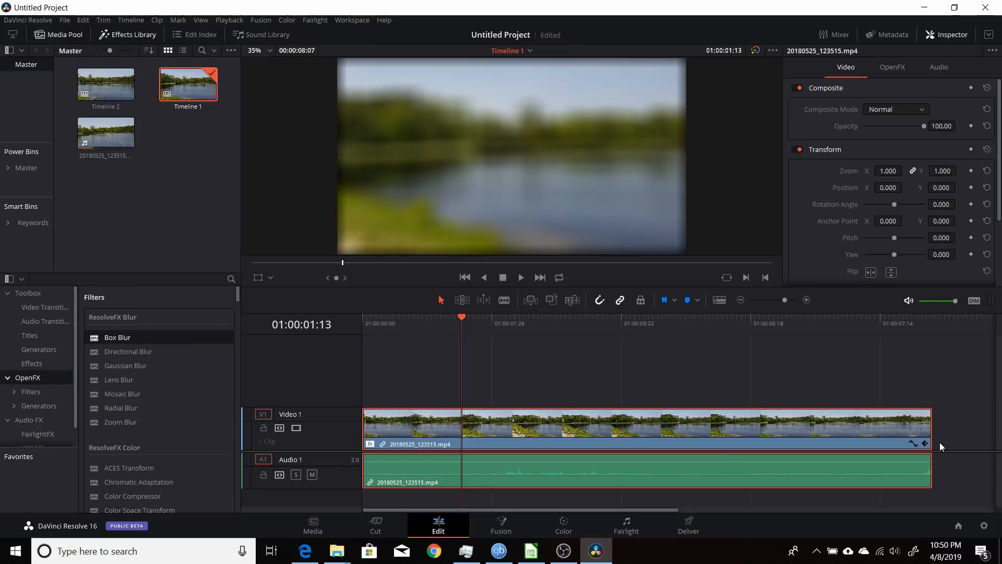
Keyframe the lake clip's Box Blur horizontal and vertical strength from 0.400 at 01:00:01:13 to 0.000 at 01:00:02:12
click(913, 443)
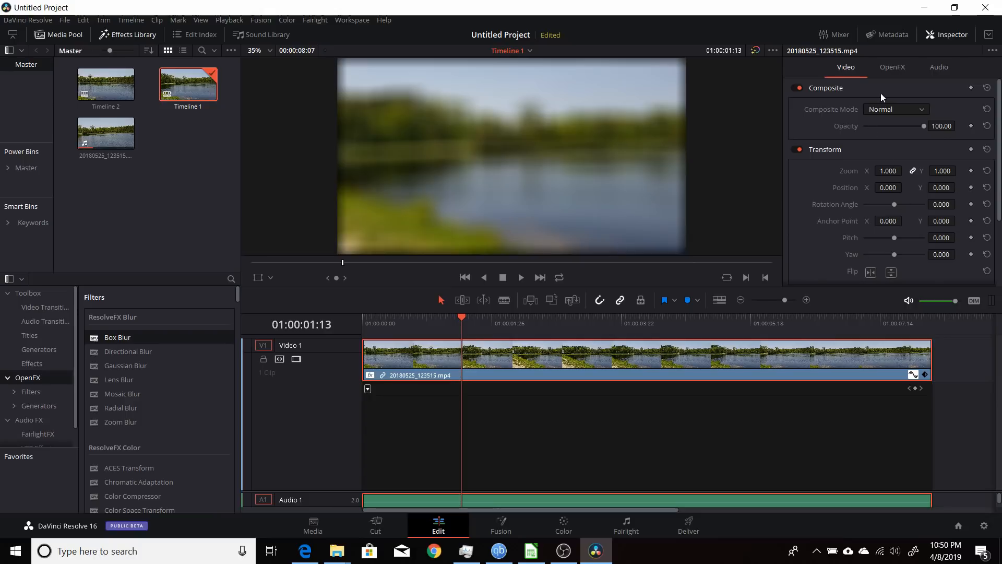
click(890, 68)
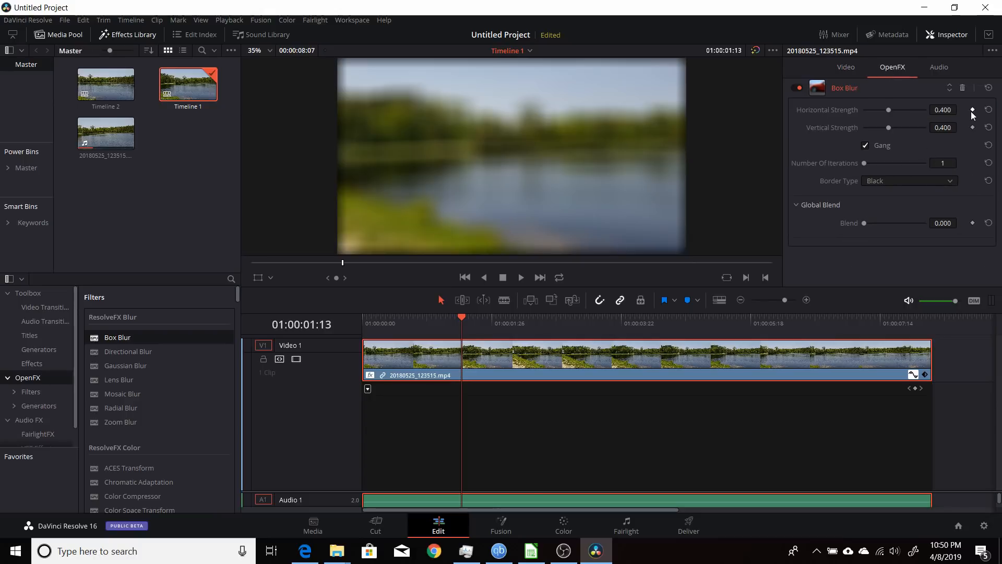
click(404, 262)
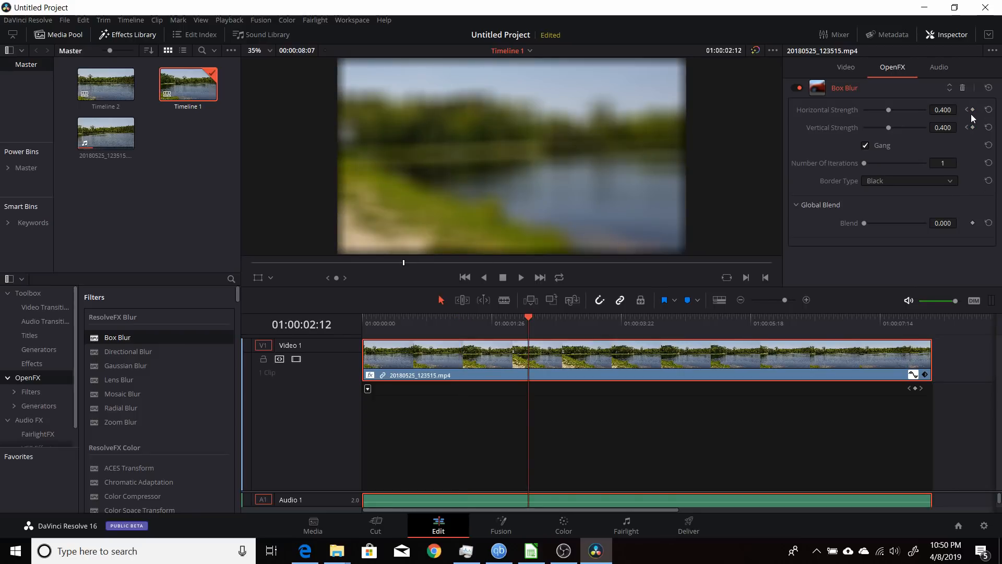
drag(891, 110, 871, 109)
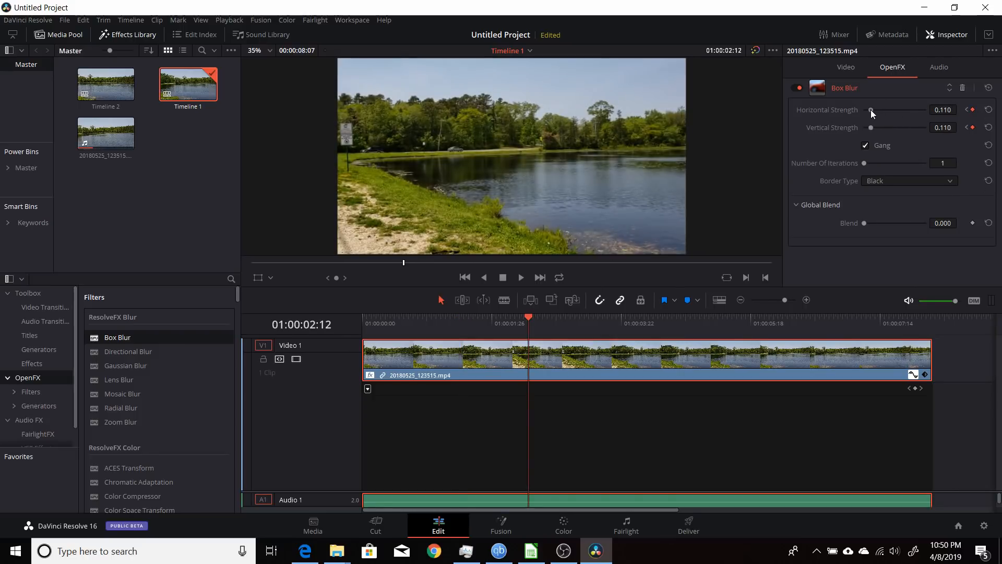
Display the Box Blur Horizontal Strength curve in the lake clip's keyframe graph
click(367, 389)
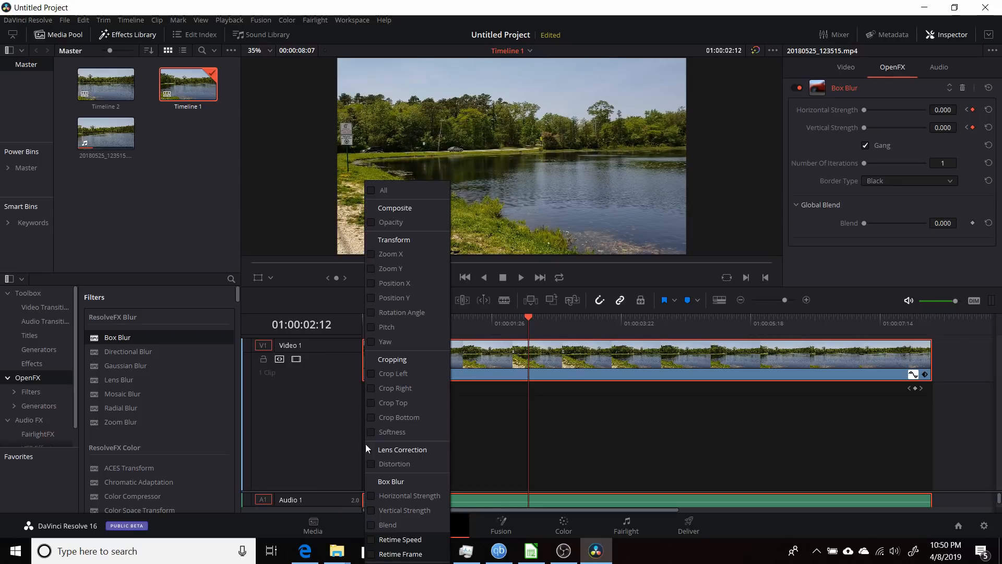
click(371, 496)
click(502, 424)
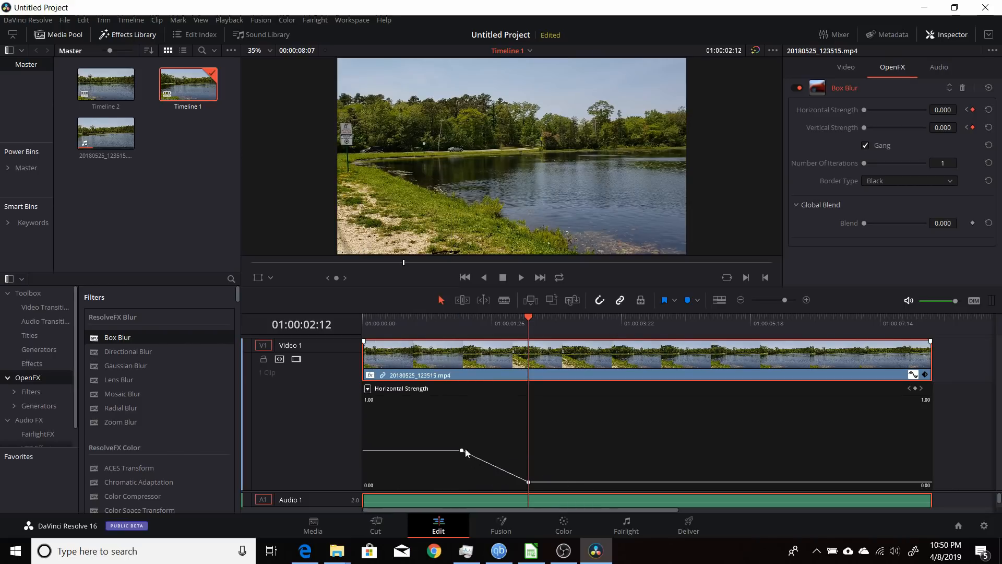
Reshape the Horizontal Strength curve with a third keyframe after the first two, raising all keyframes and shifting the first one earlier
drag(463, 449, 455, 444)
drag(527, 480, 582, 444)
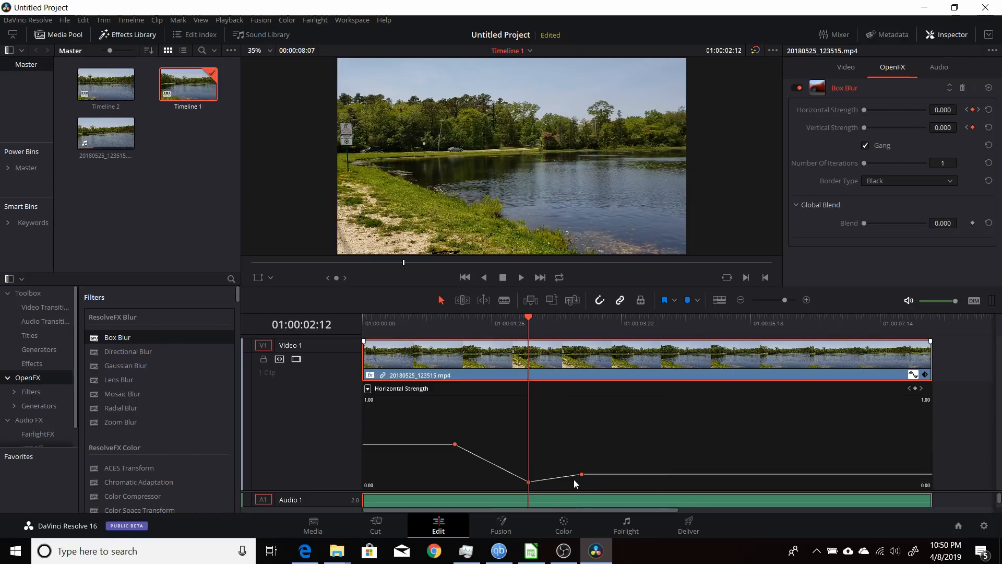
drag(574, 483, 575, 458)
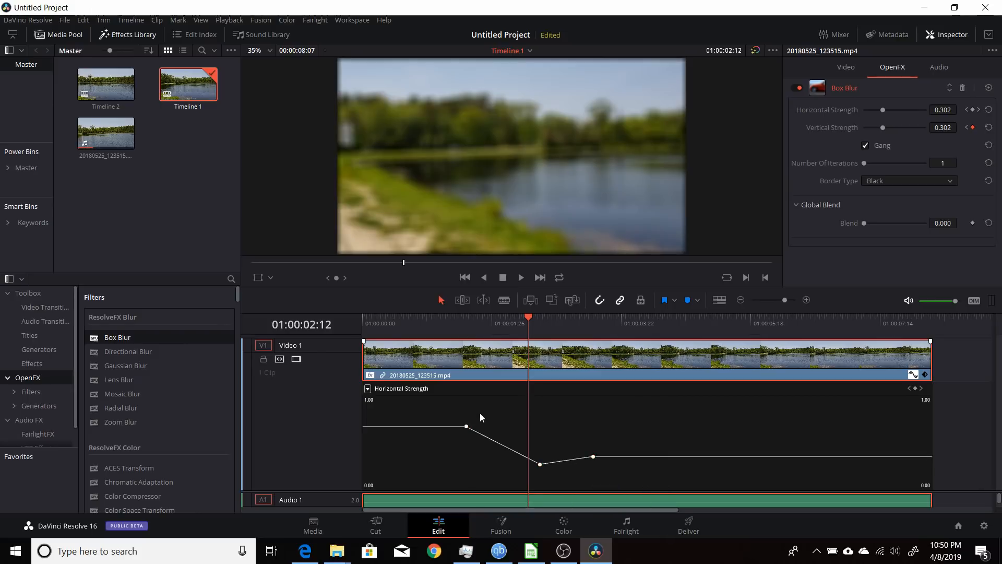
drag(485, 450, 447, 435)
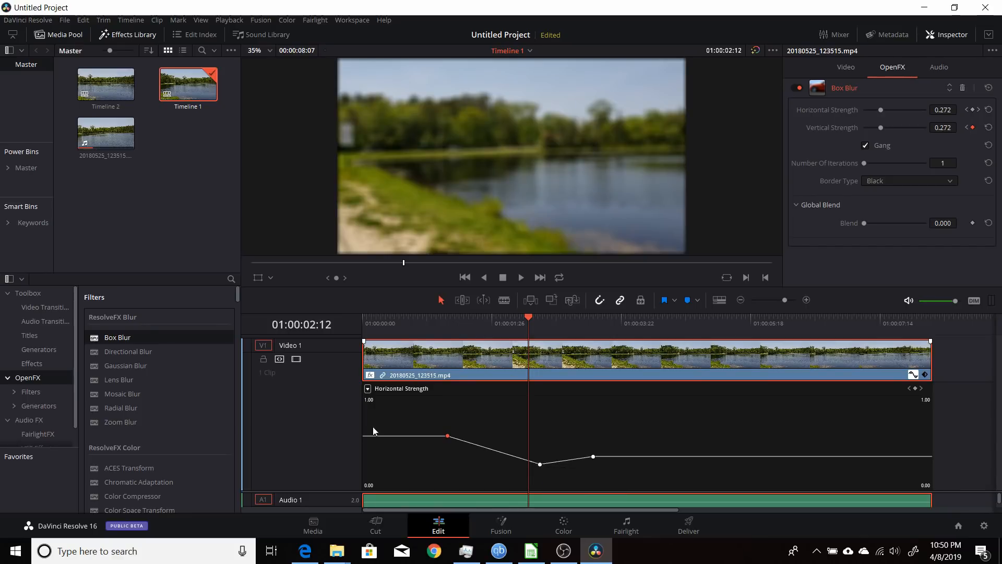
drag(446, 437, 448, 438)
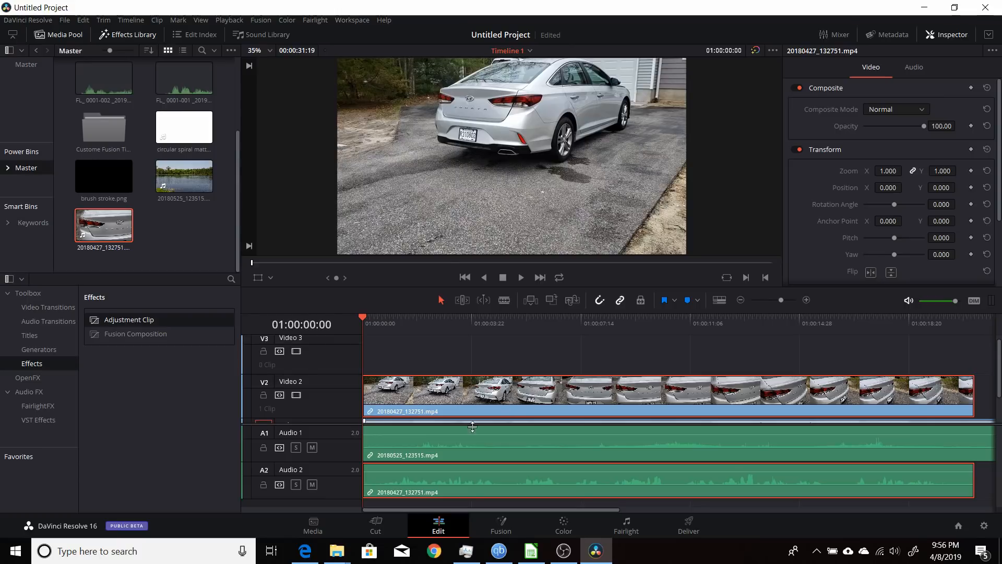
Place an Adjustment Clip on Video 3 above the car clip, slightly after the timeline start, and preview the playback
scroll(479, 400, down, 2)
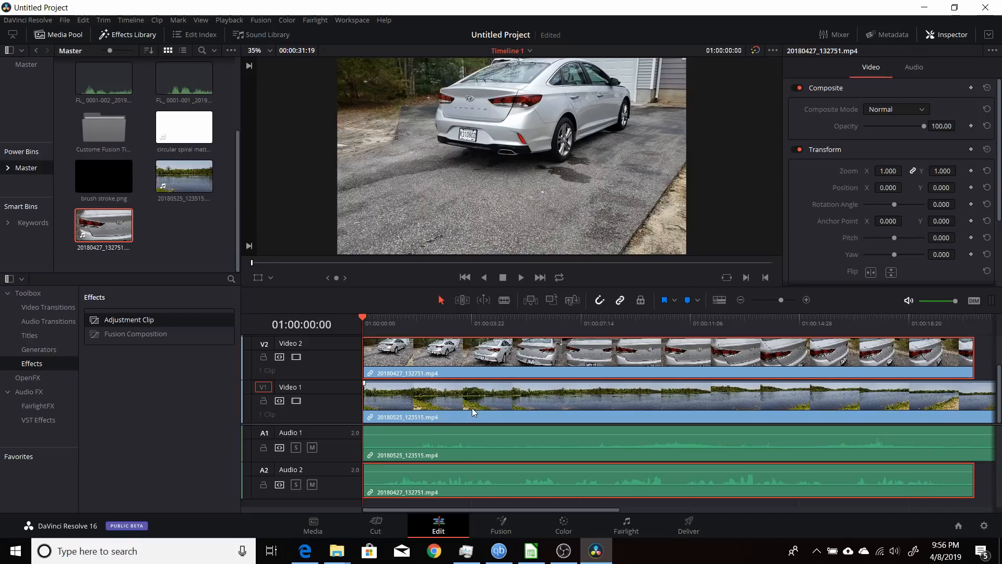
scroll(472, 409, up, 1)
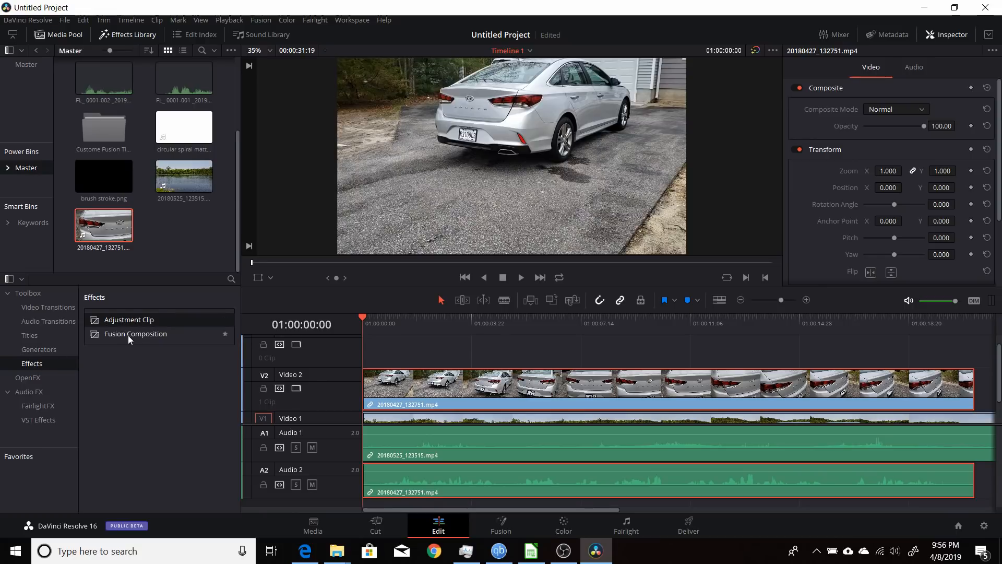
click(28, 354)
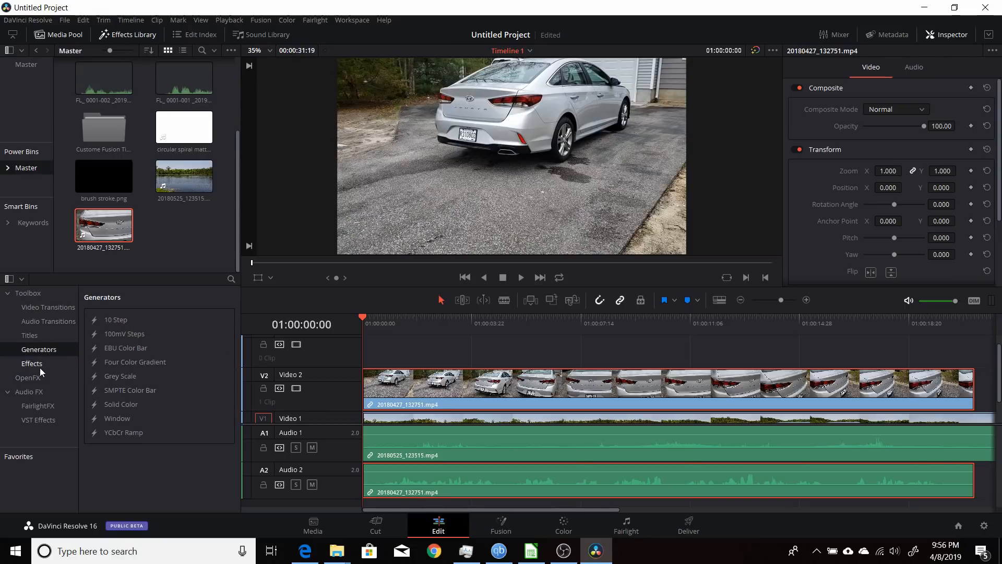
click(32, 364)
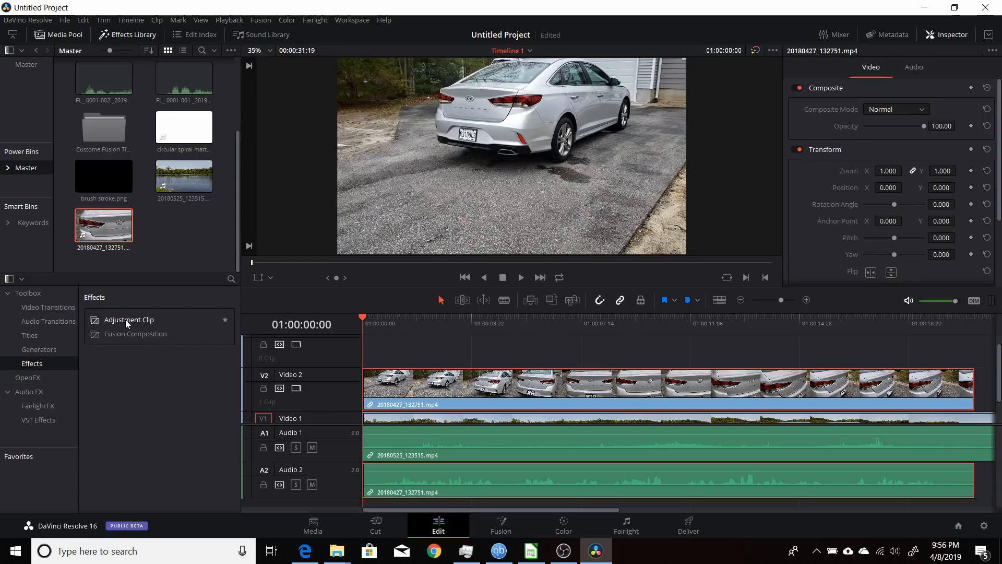
drag(124, 318, 403, 363)
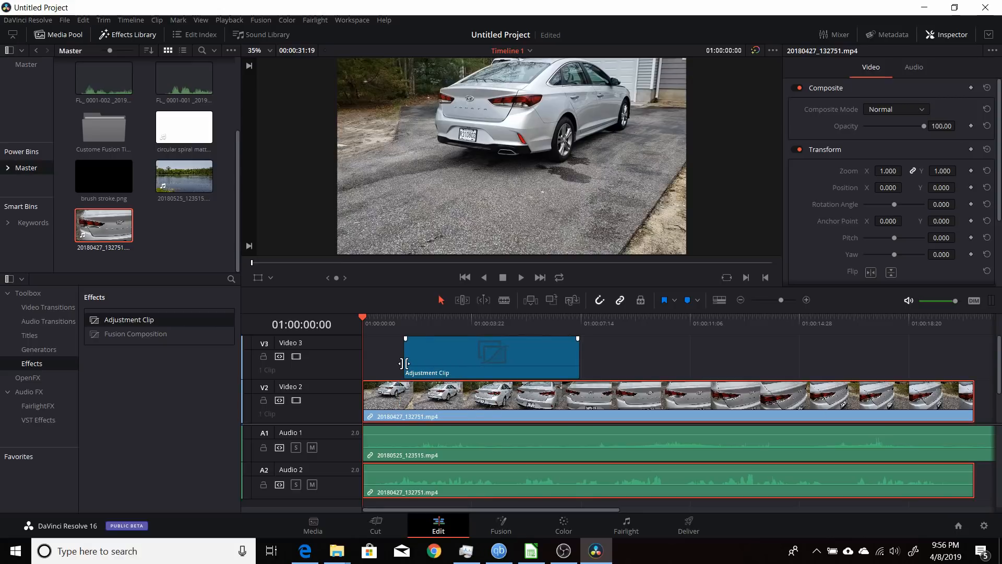
key(space)
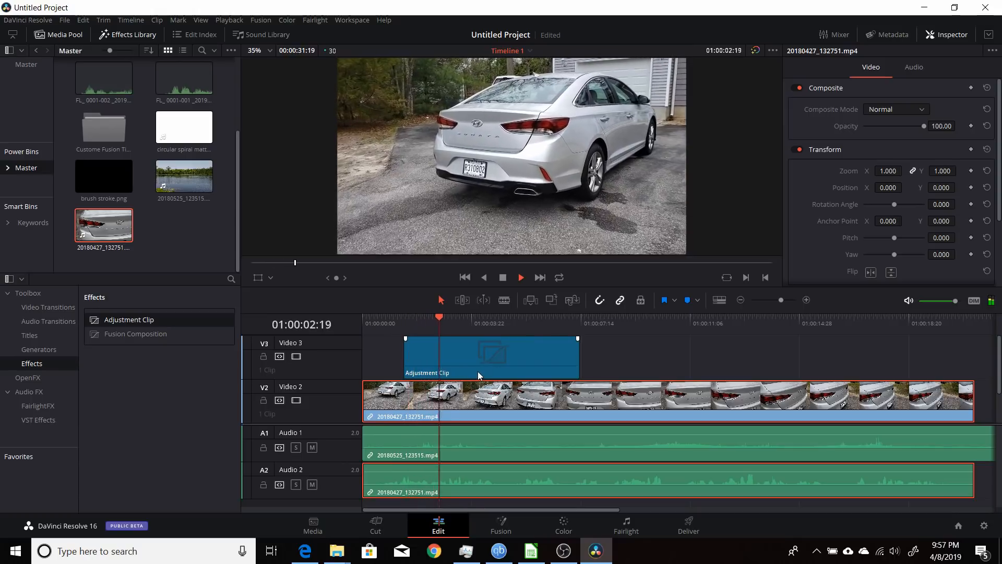
key(space)
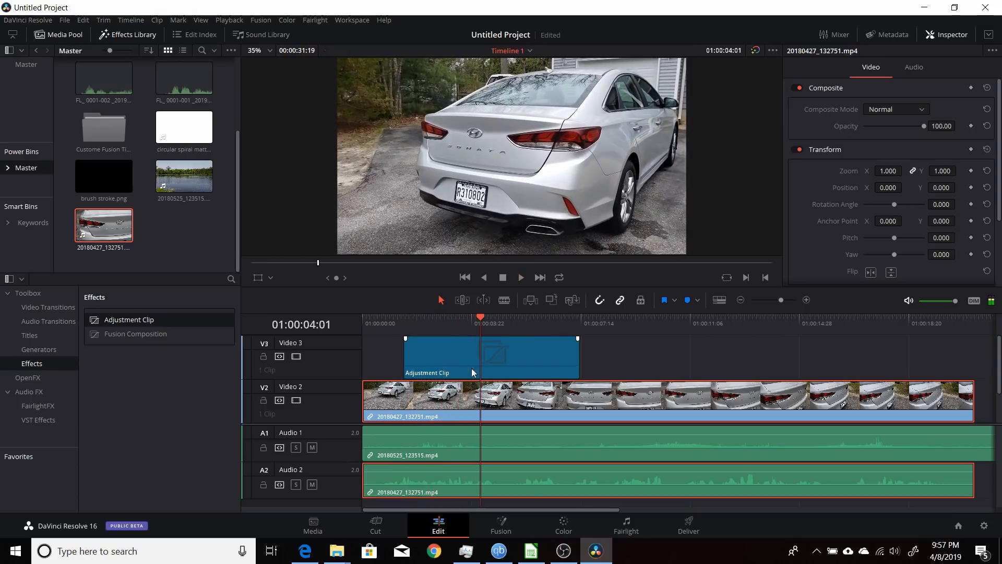
click(369, 321)
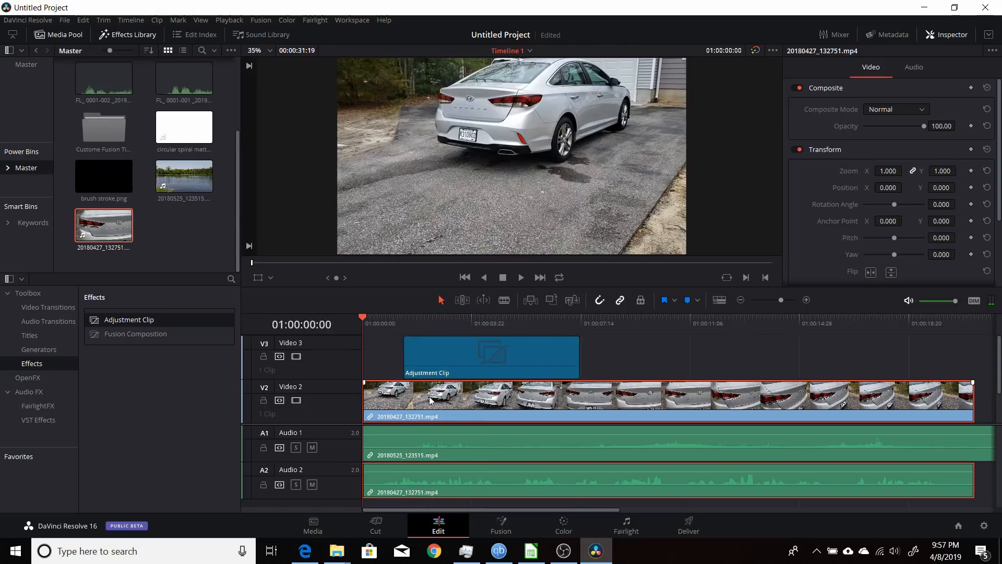
Set the car clip's zoom on Video 2 to 0.620 and play it over the lake clip up to 01:00:03:14
scroll(430, 400, down, 2)
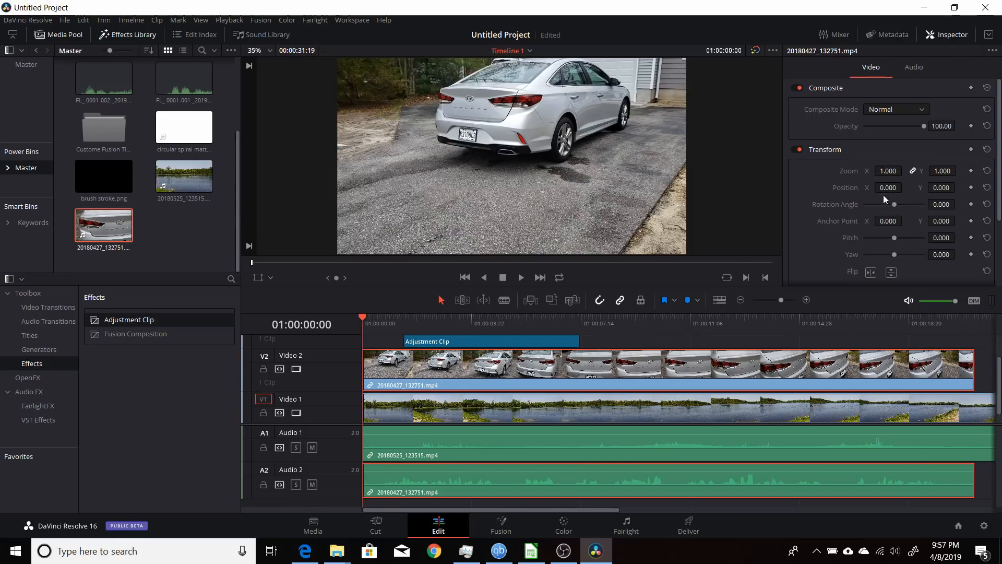
drag(888, 171, 860, 191)
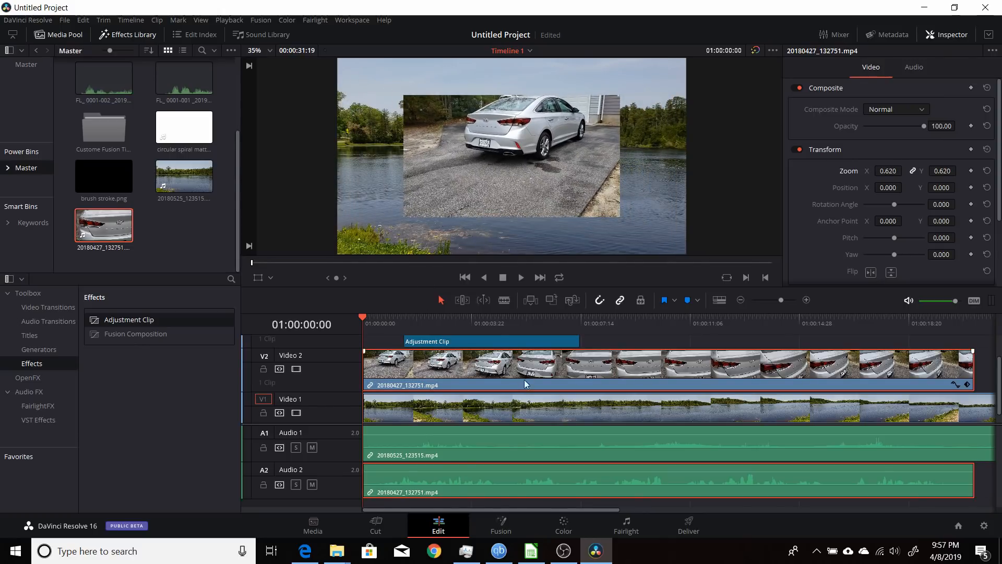
key(space)
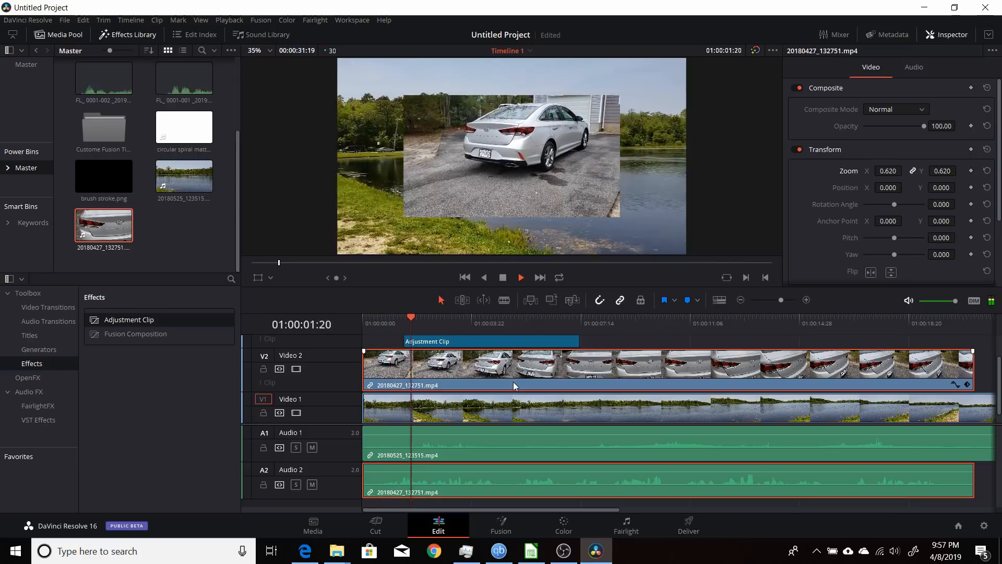
key(space)
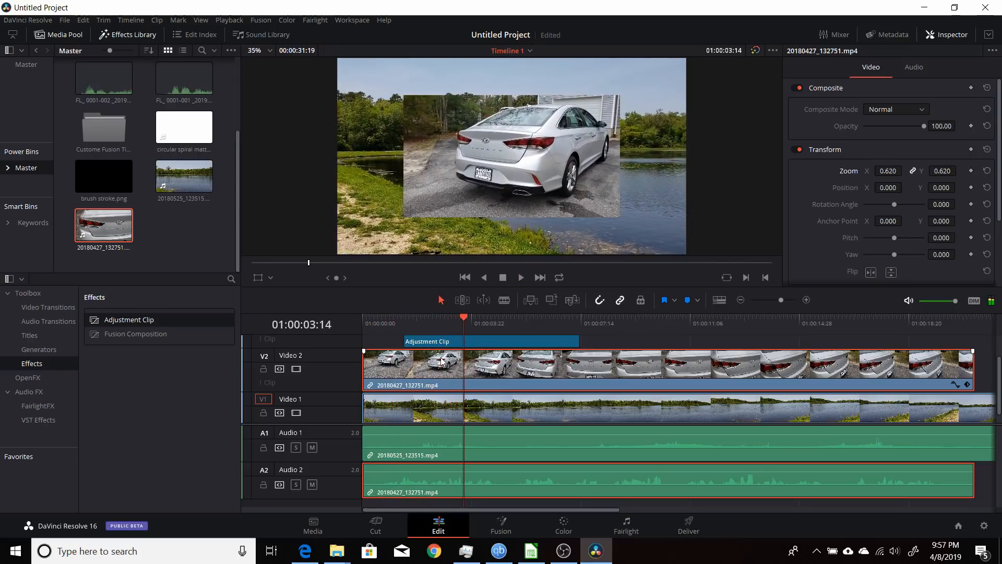
Try a zoom of 0.780 on the Video 3 adjustment clip and reset its zoom
scroll(448, 345, up, 2)
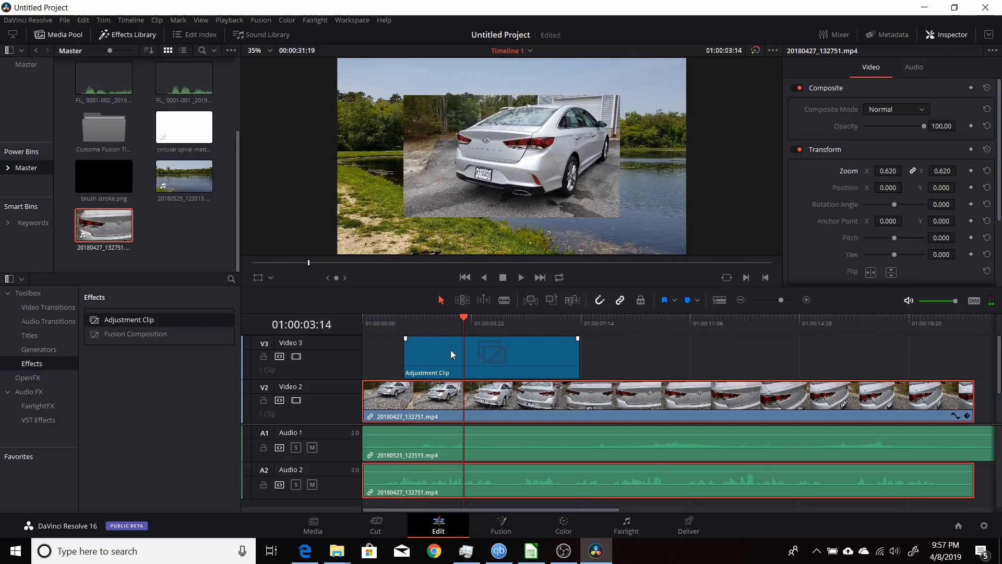
click(450, 349)
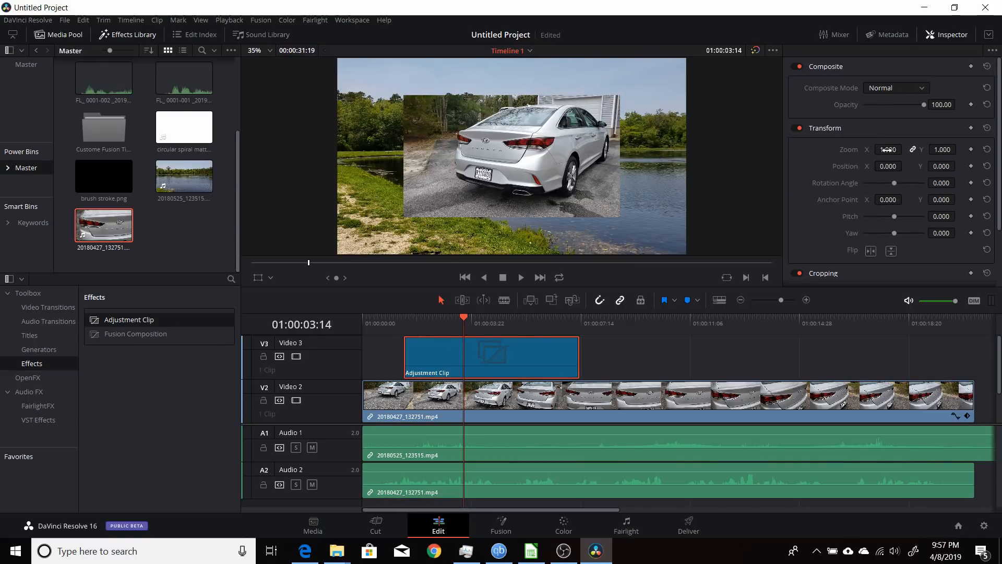
drag(887, 149, 876, 149)
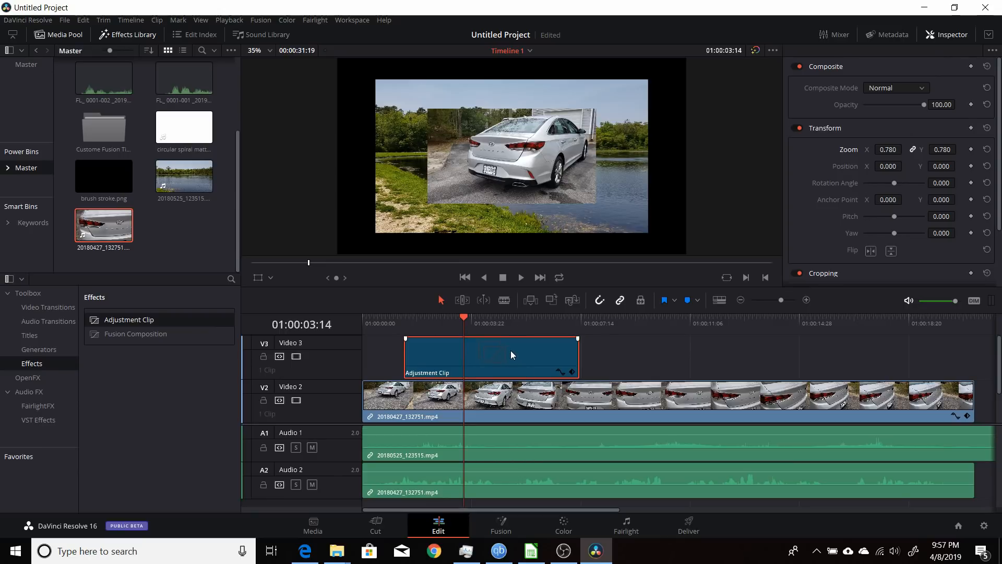
click(986, 150)
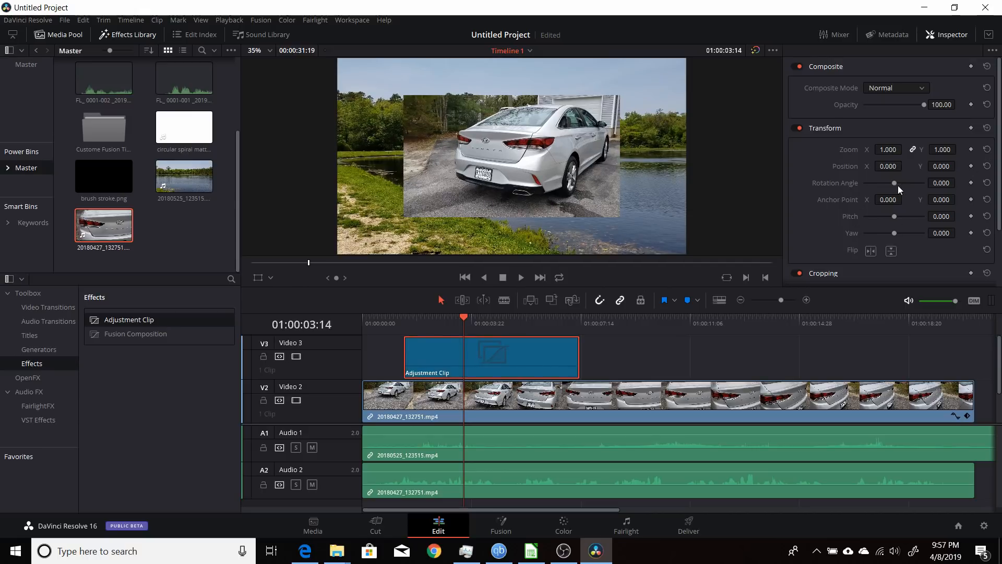
Rotate the adjustment clip to 53.220 and play back the sections before, within and after it
drag(897, 184, 901, 184)
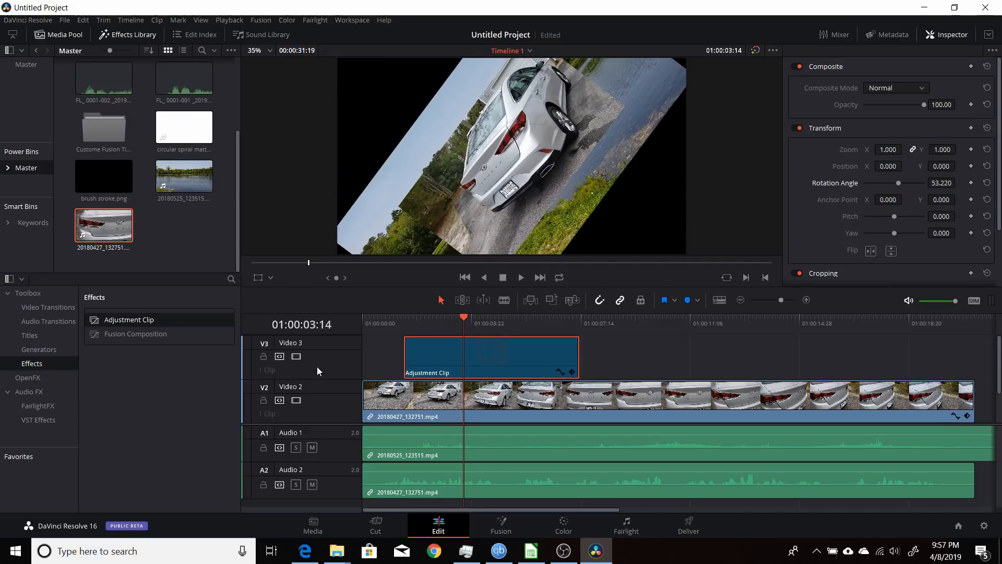
click(372, 324)
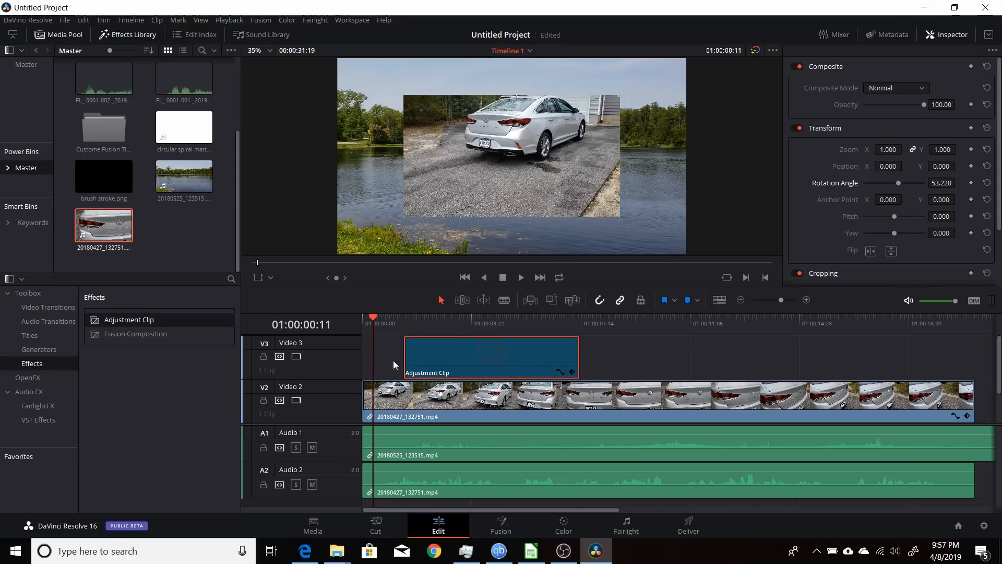
key(space)
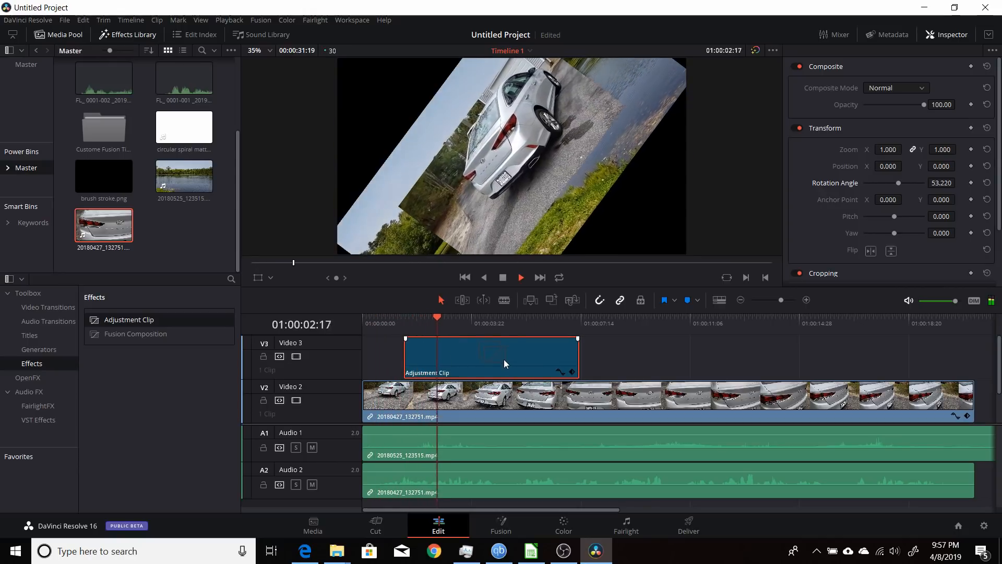
key(space)
click(598, 321)
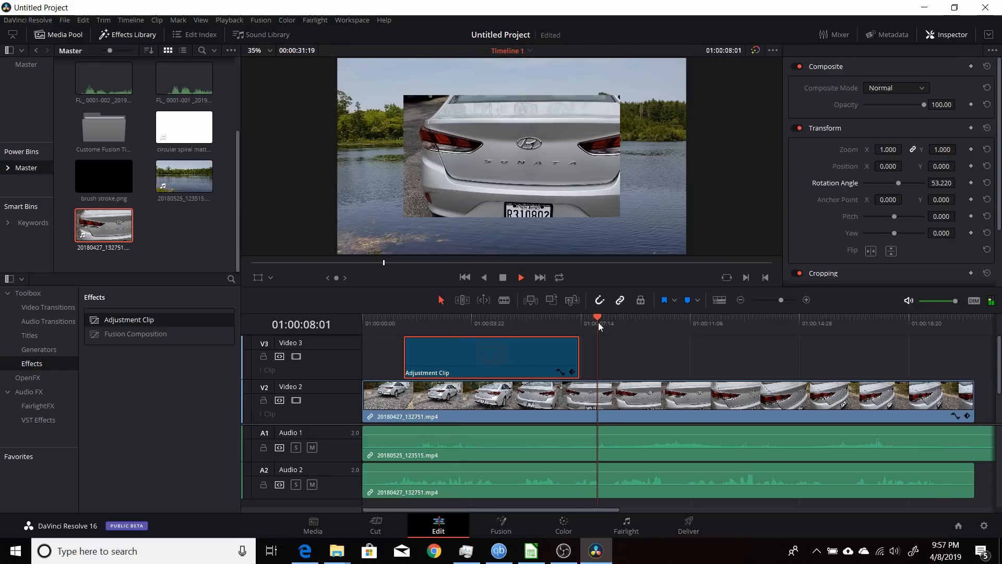
key(space)
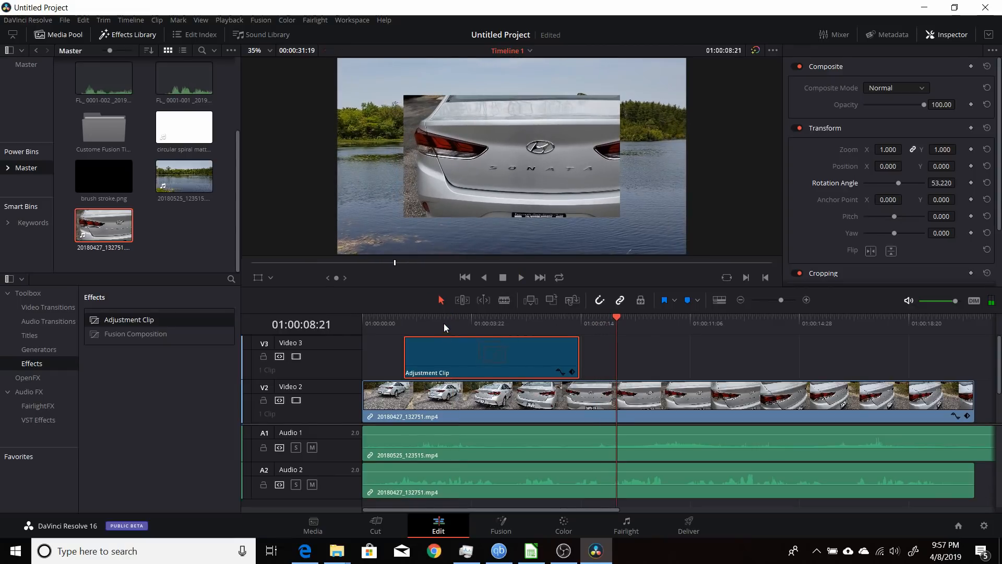
Extend the adjustment clip's start to the beginning of the timeline and reset its rotation angle
click(443, 323)
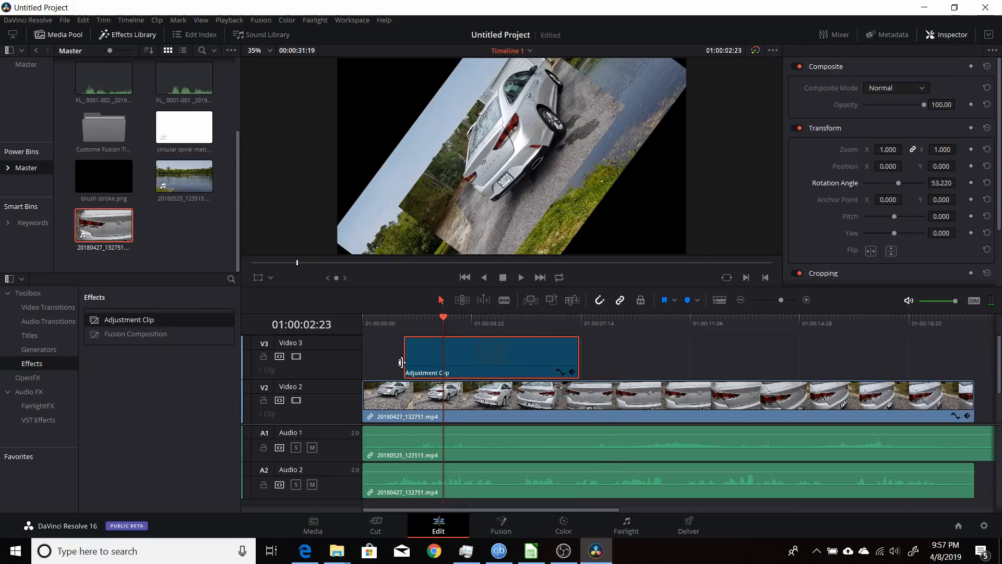
drag(405, 363, 364, 363)
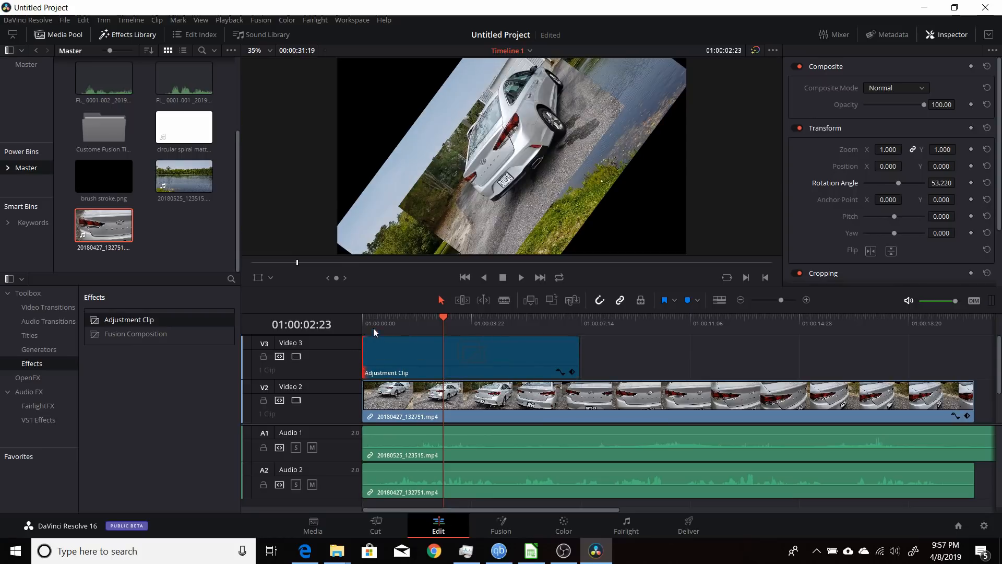
click(366, 319)
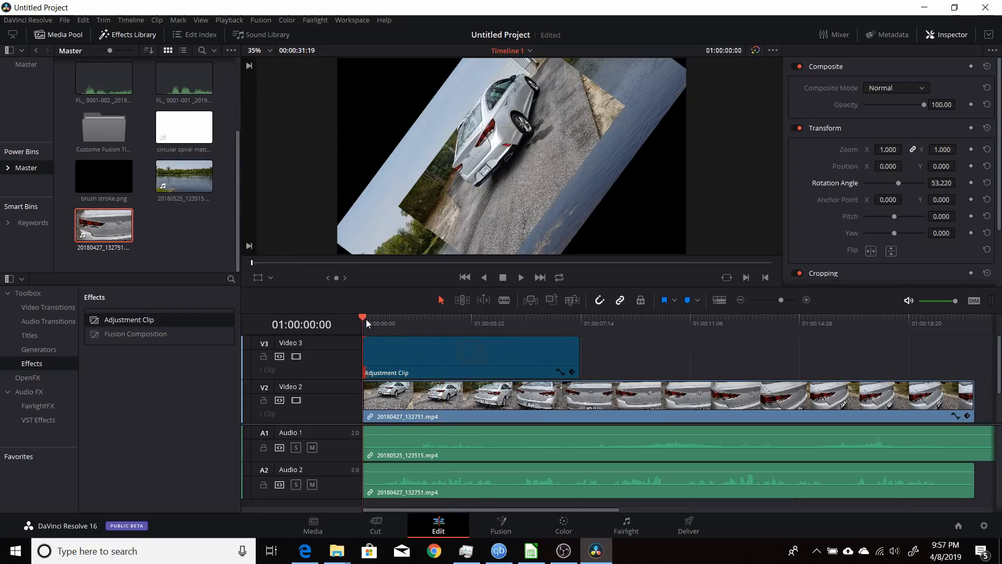
click(987, 184)
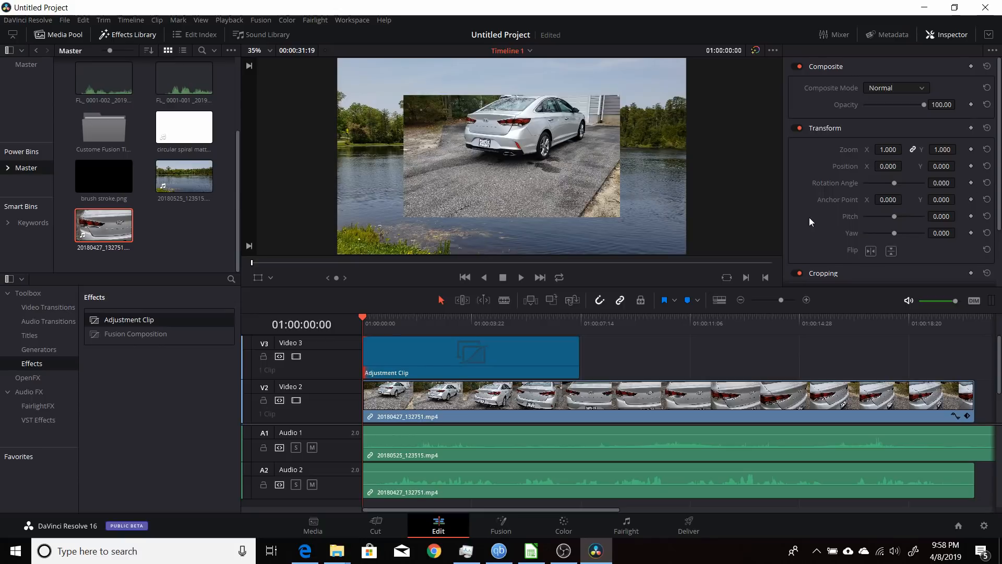
Give the adjustment clip a warm red tint on the Color page with Offset values 50.90, 18.52 and 9.47
scroll(809, 222, down, 3)
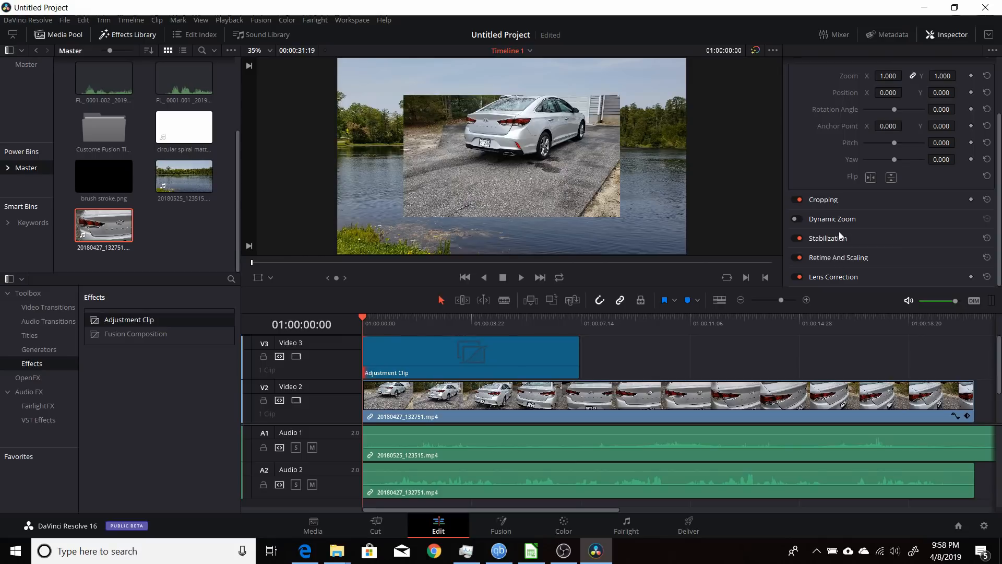
scroll(830, 256, up, 3)
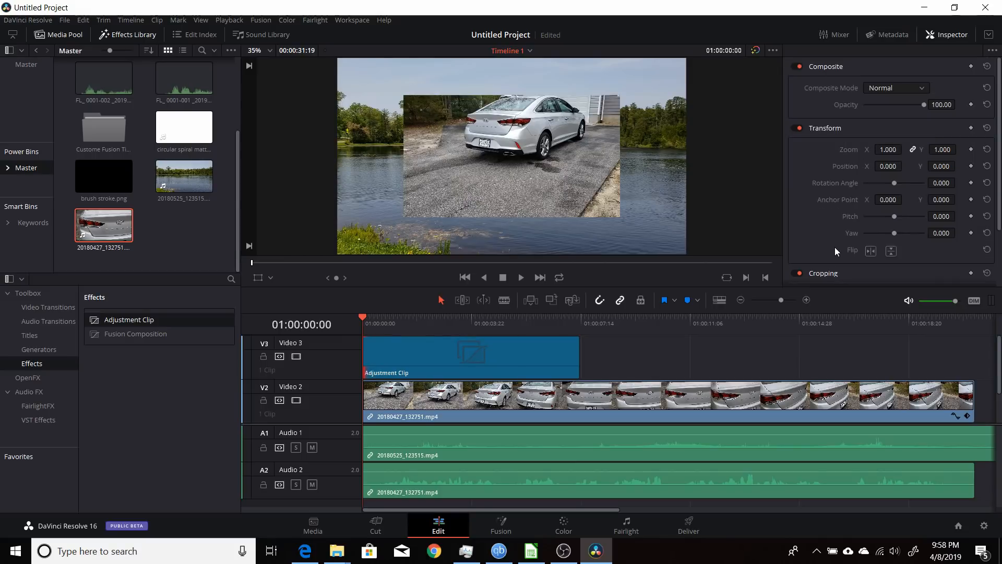
click(564, 528)
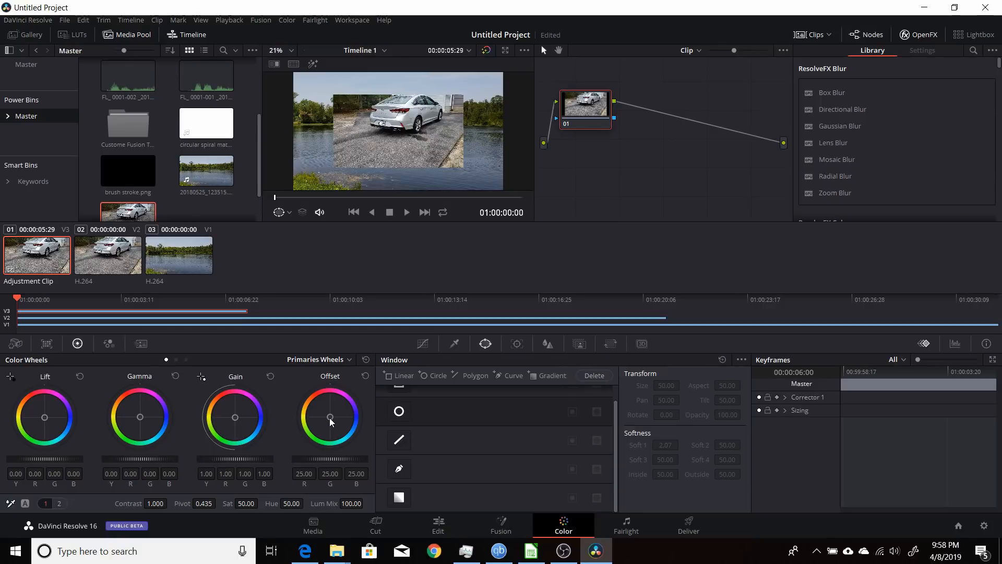
drag(329, 418, 323, 402)
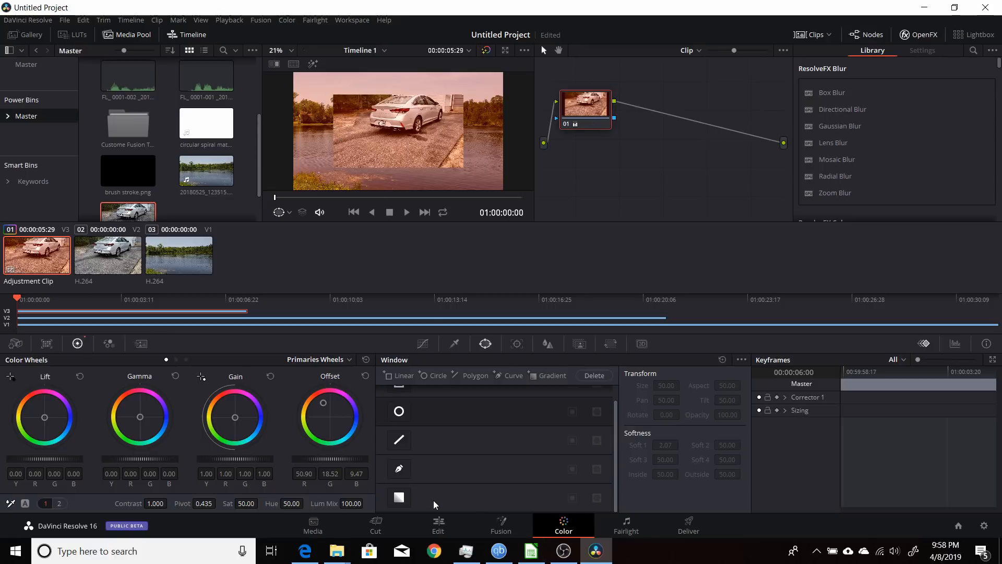
Play the tinted timeline on the Edit page within and past the adjustment clip's end, and move the playhead back to 01:00:02:14
click(435, 529)
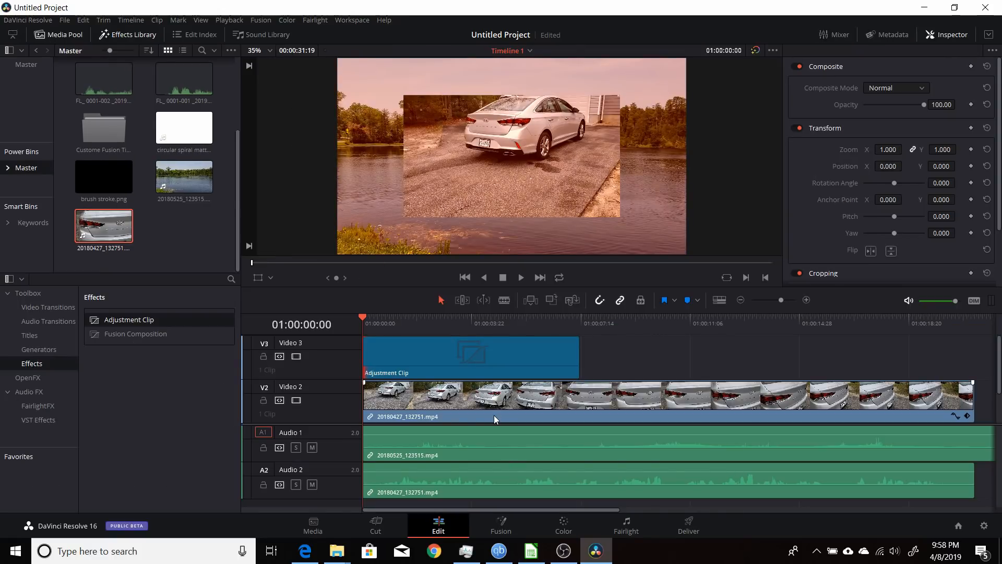
key(space)
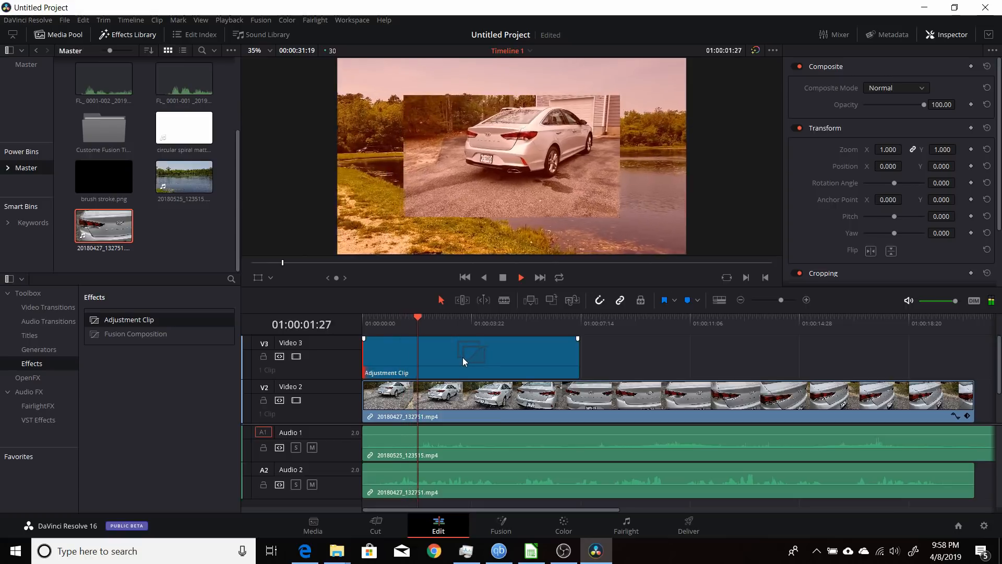
key(space)
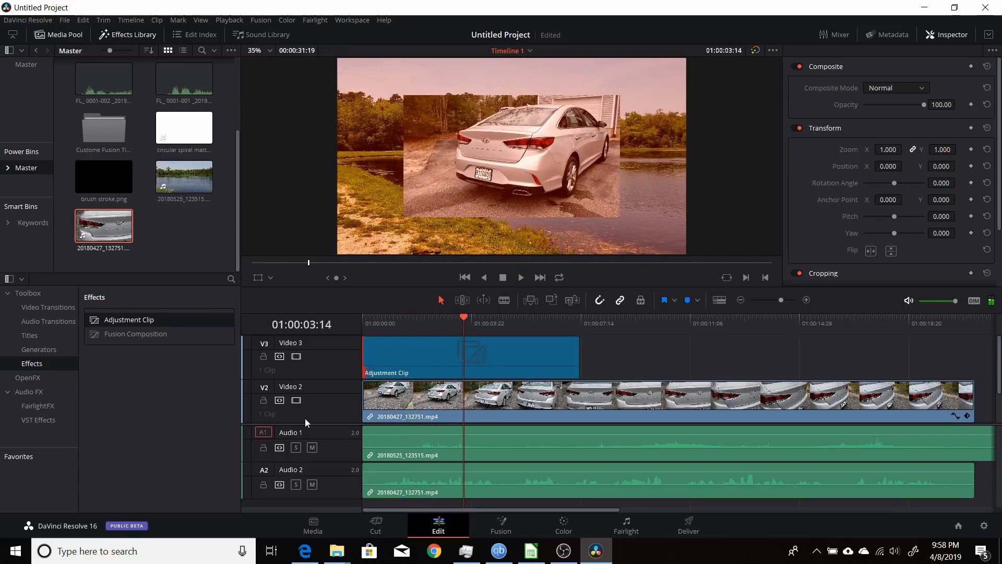
click(558, 317)
key(space)
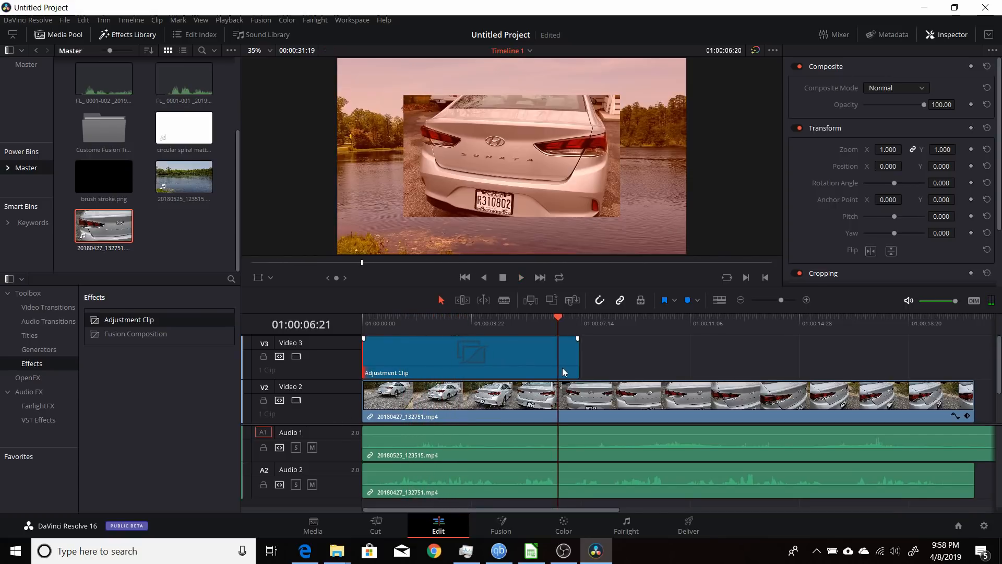
key(space)
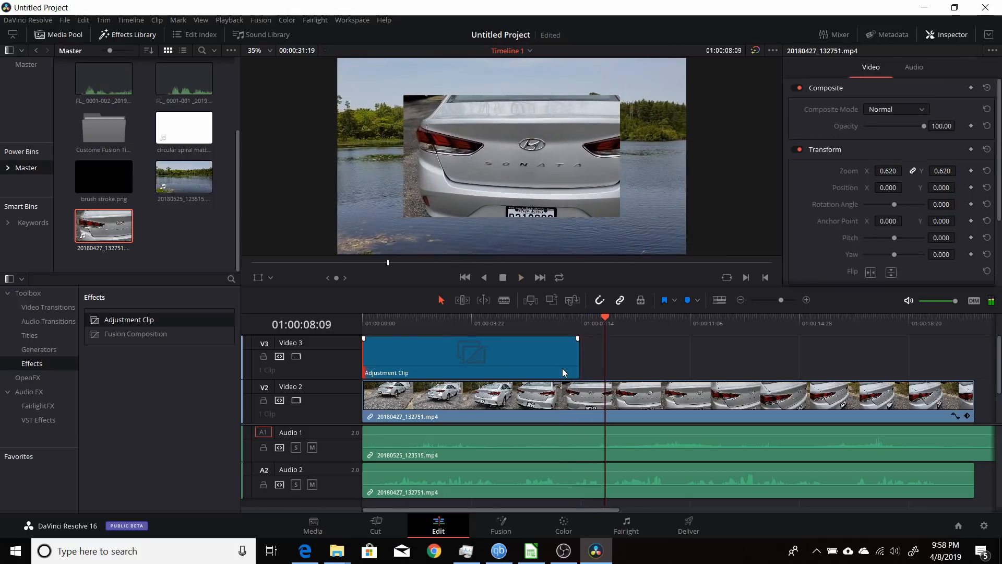
click(526, 325)
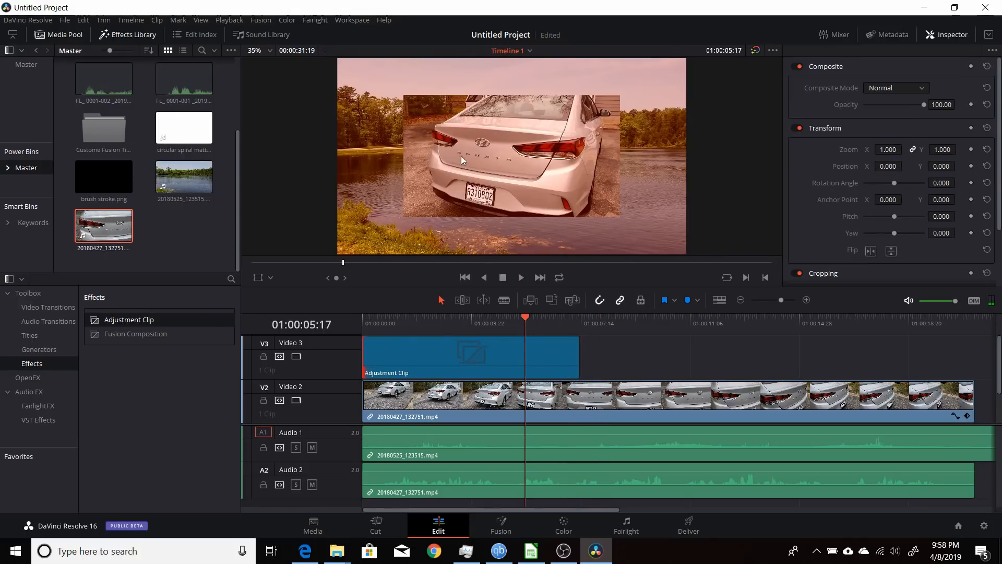
drag(528, 320, 434, 329)
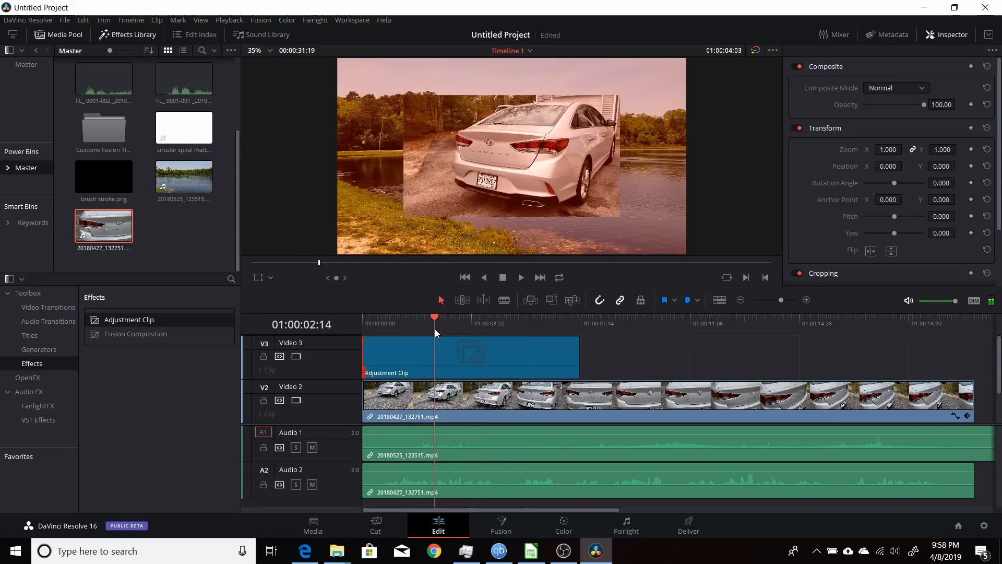
Open the adjustment clip's Fusion composition and space its MediaIn1 and MediaOut1 nodes farther apart
click(564, 527)
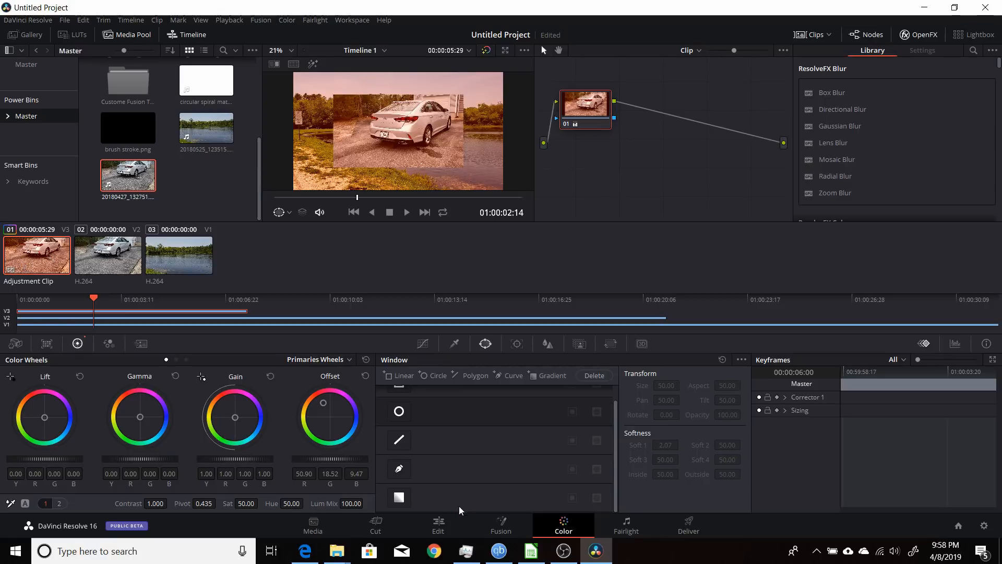
click(499, 528)
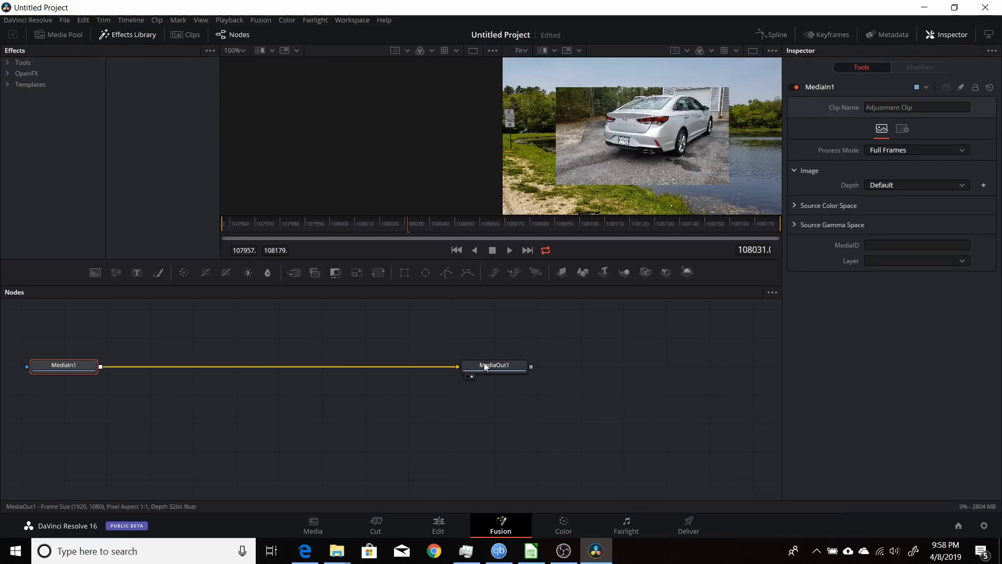
drag(485, 367, 583, 370)
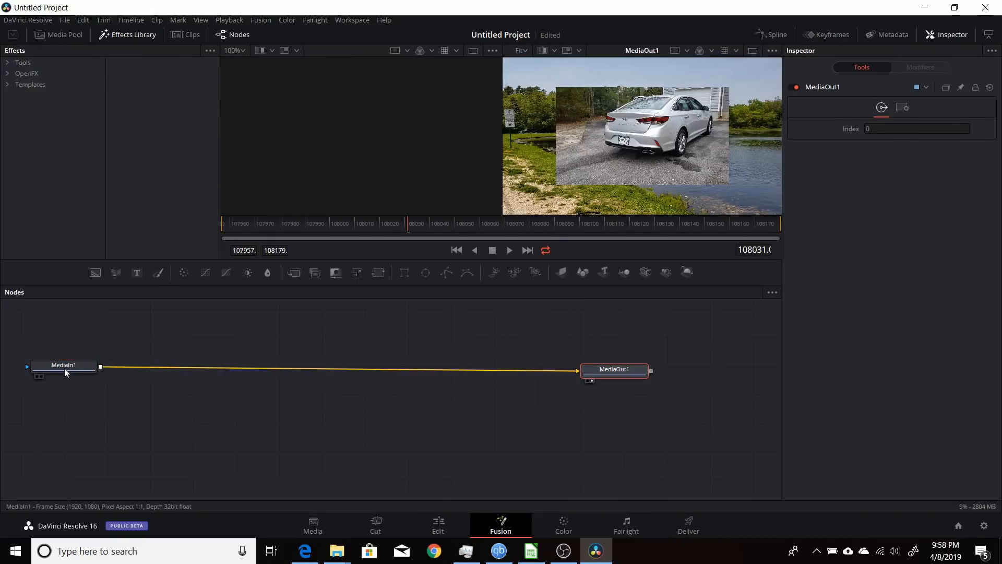
drag(64, 368, 78, 370)
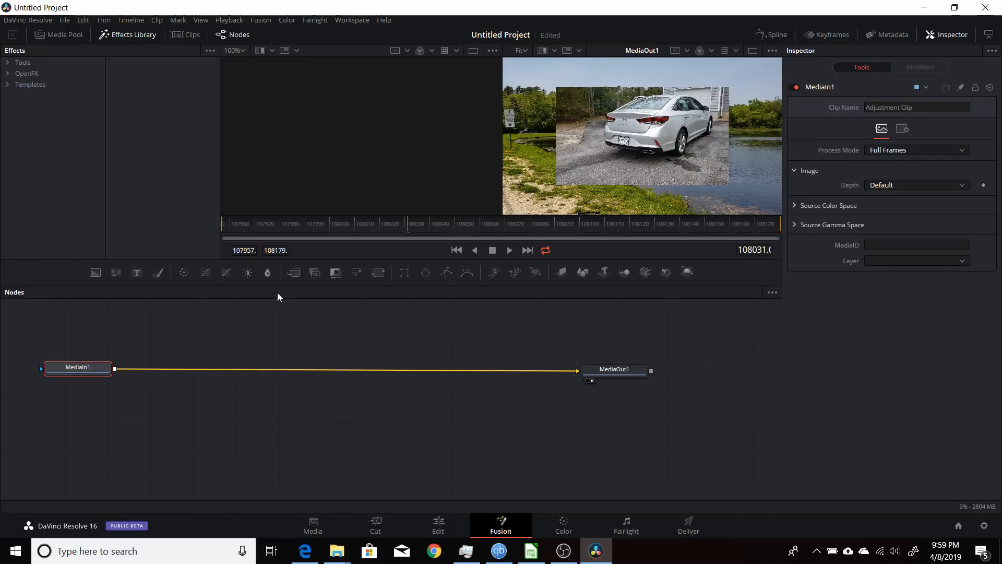
Merge a Text node over MediaIn1 and enter "Resolve 16" as its styled text
drag(141, 274, 114, 375)
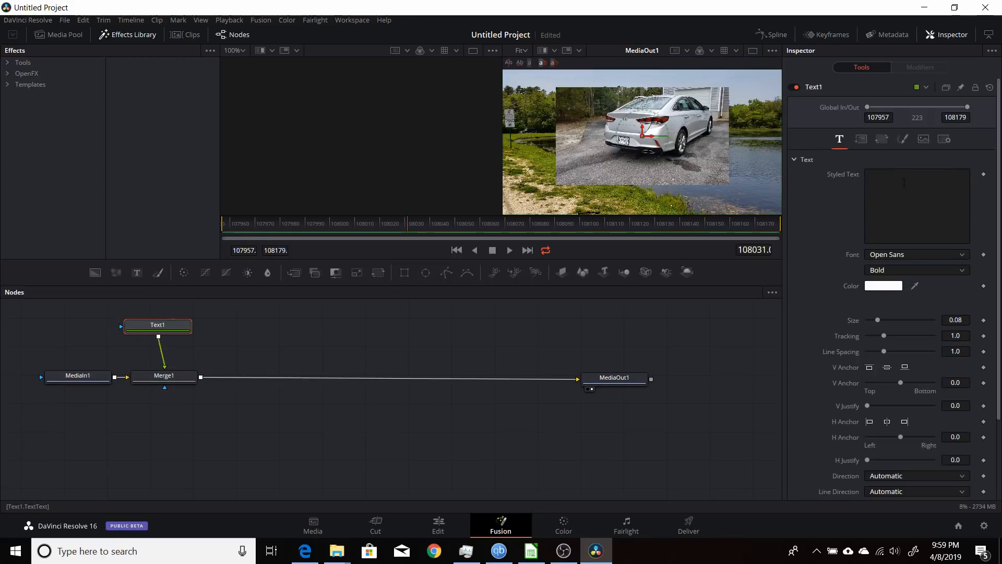
click(907, 187)
text(Resolve 16)
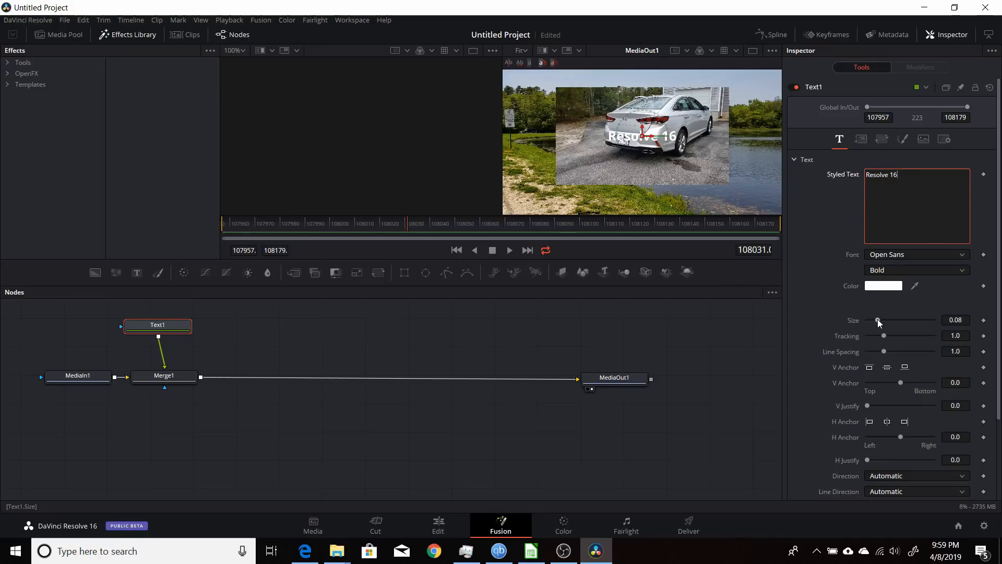
Keyframe the text size from 0.0 at frame 107957 to 0.1535 at frame 107982
drag(878, 320, 868, 319)
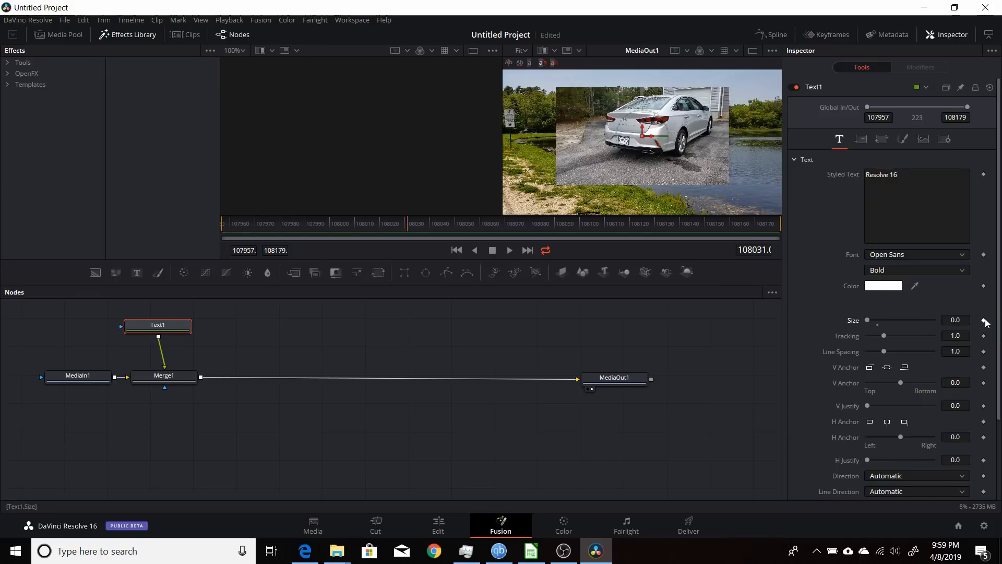
click(457, 250)
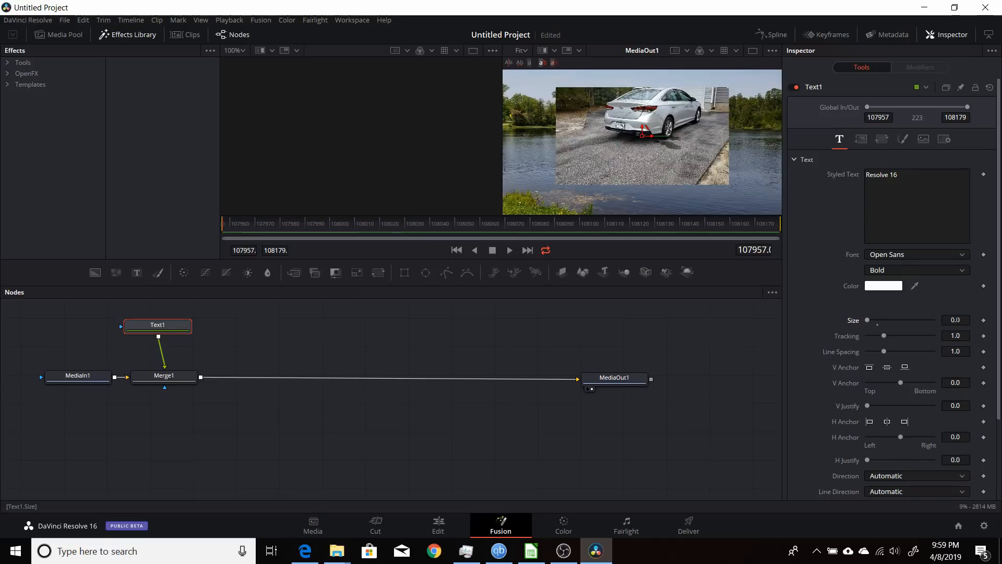
click(983, 320)
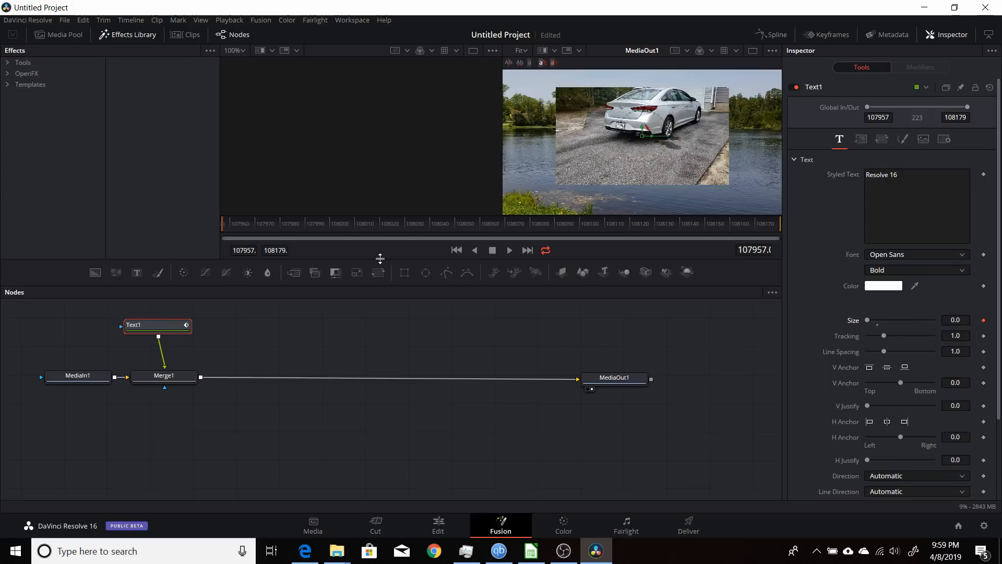
click(287, 228)
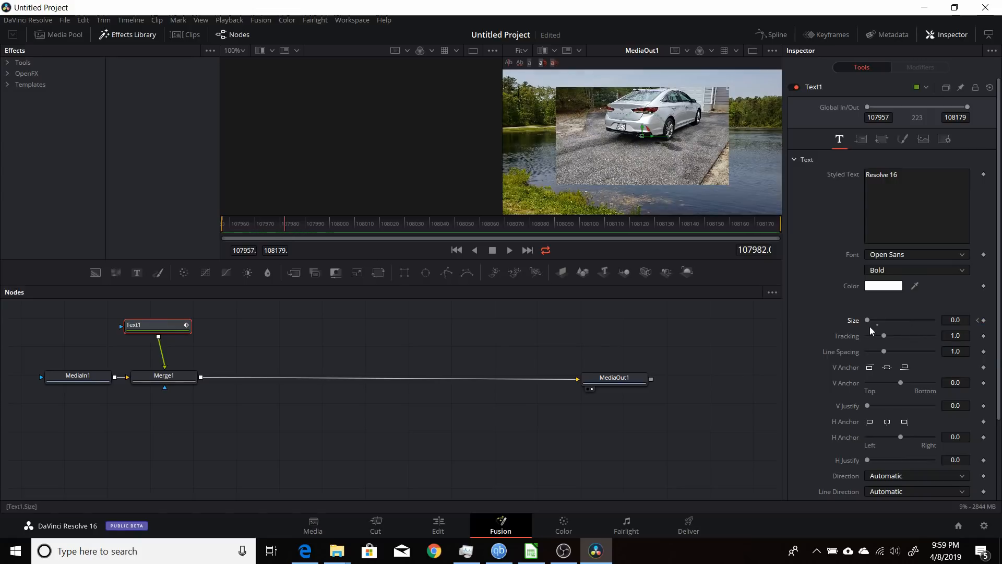
drag(867, 320, 887, 321)
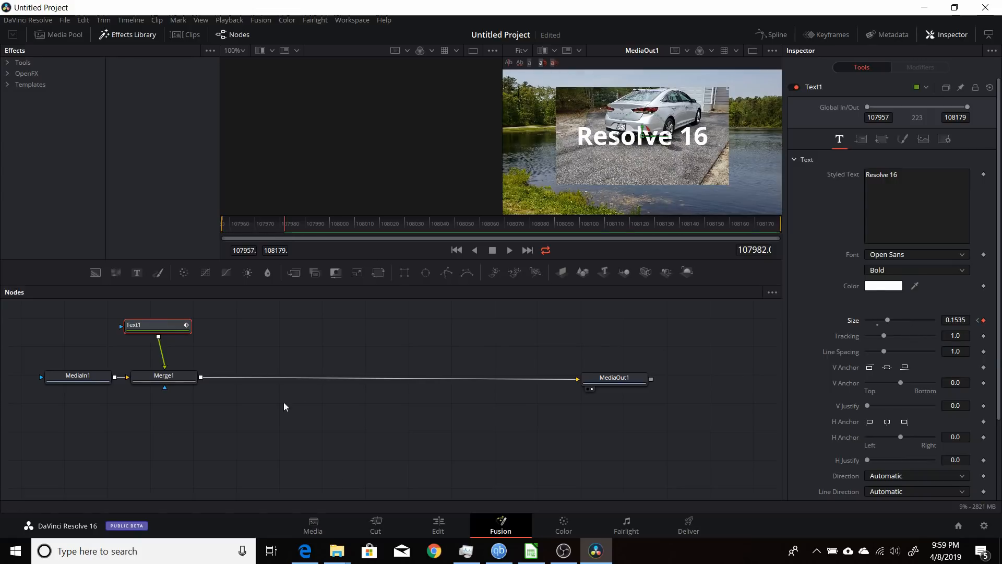
Play the text animation on the Edit page from the timeline start and across the adjustment clip's end, and select the adjustment clip
click(439, 527)
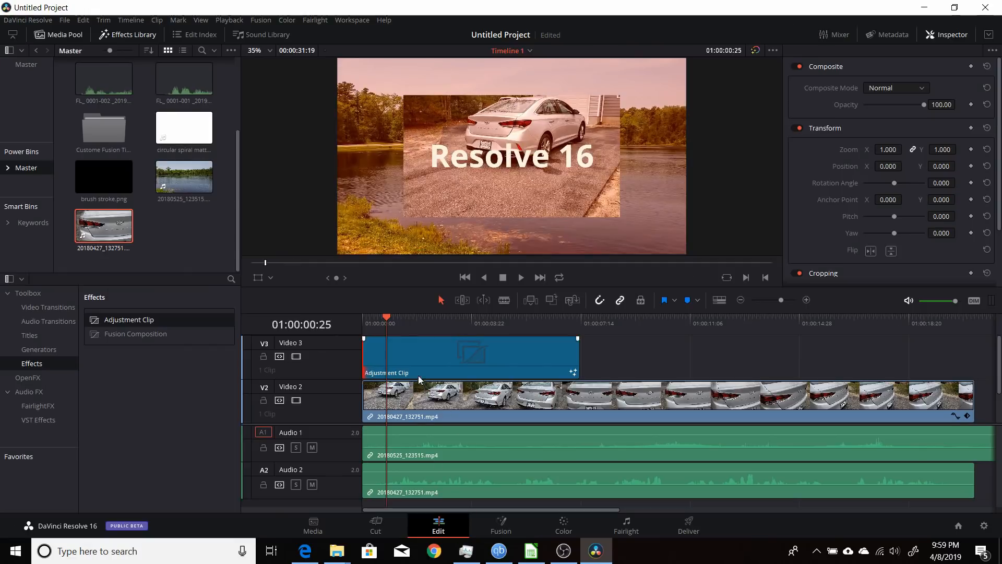
drag(389, 316, 363, 317)
key(space)
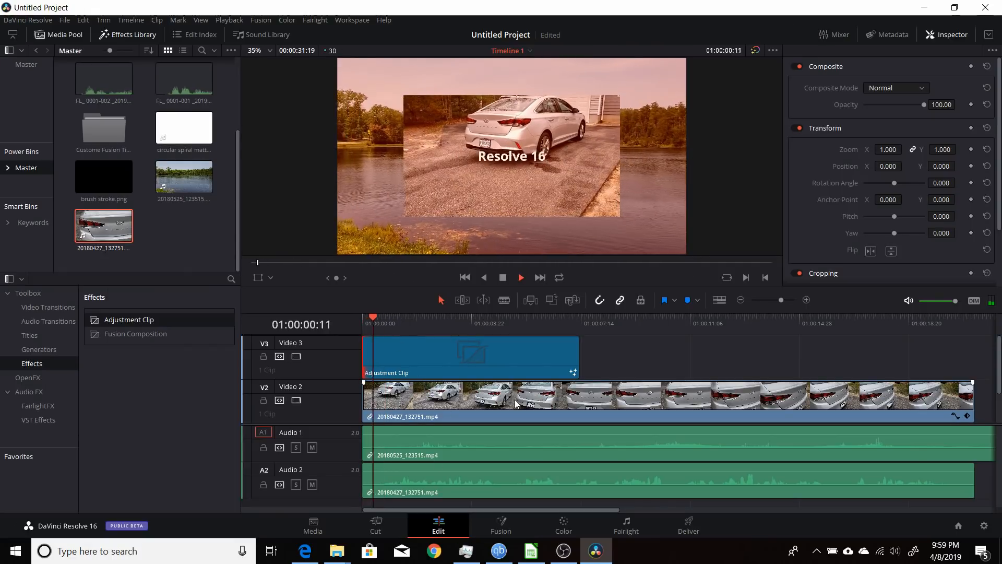
key(space)
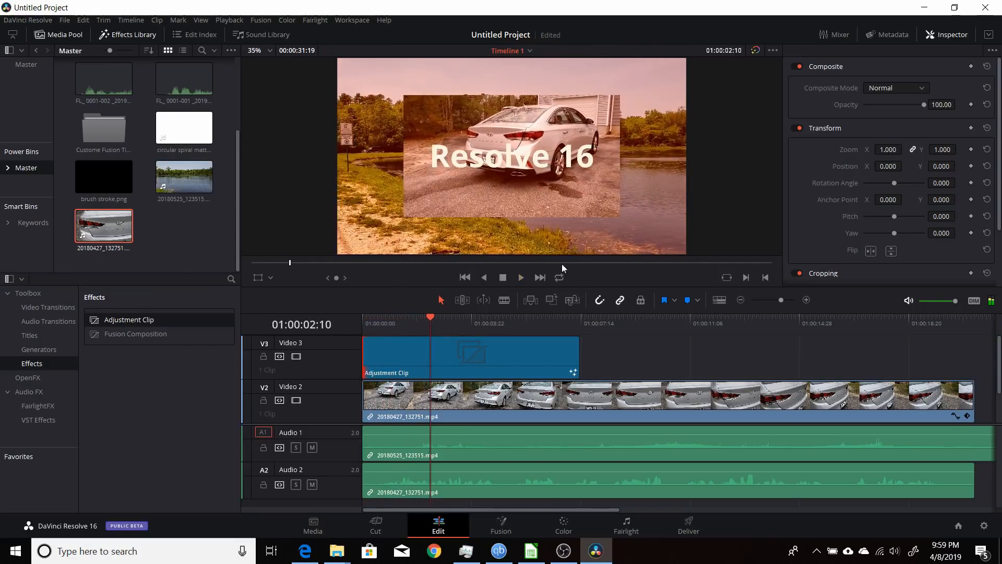
click(570, 314)
key(space)
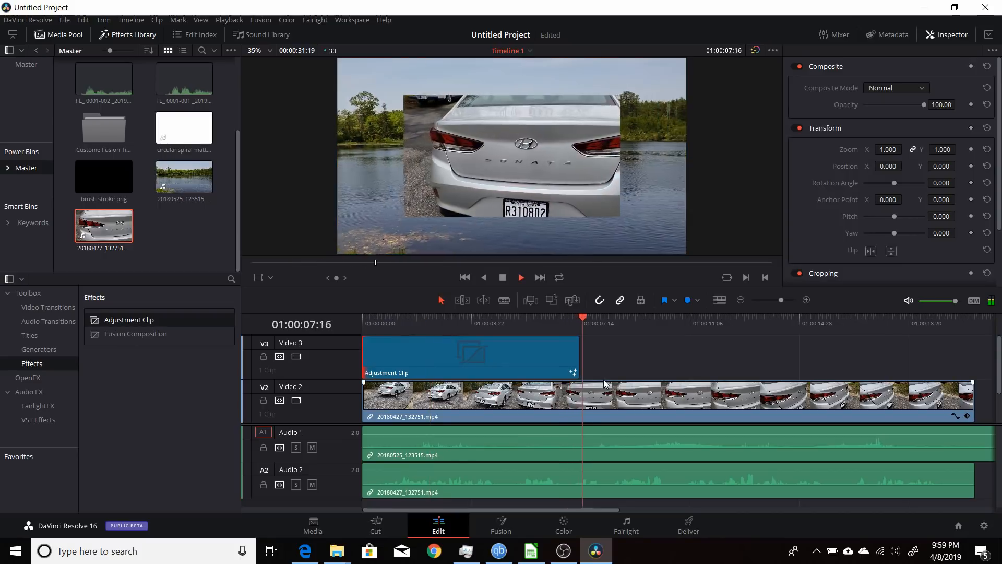
key(space)
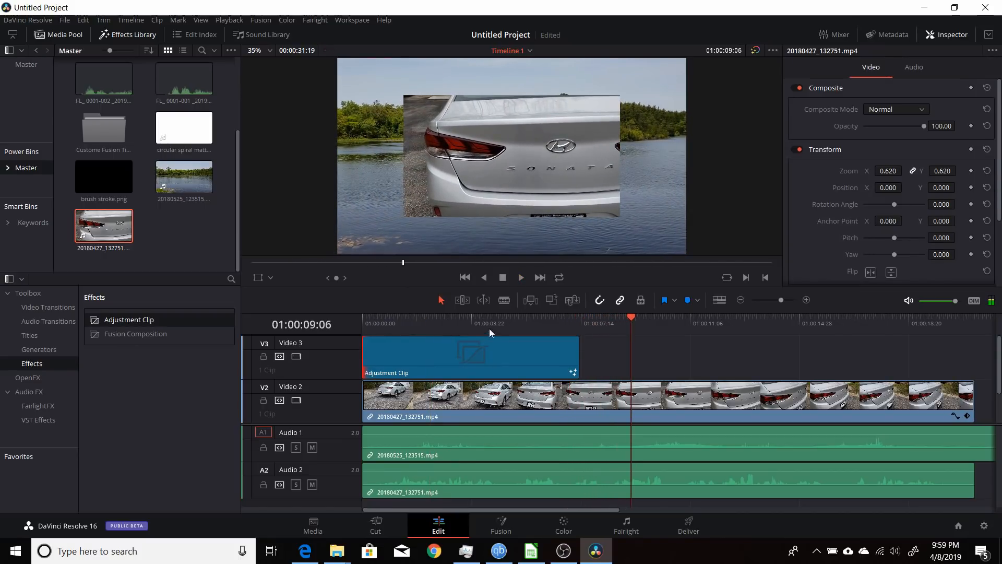
click(474, 325)
click(464, 356)
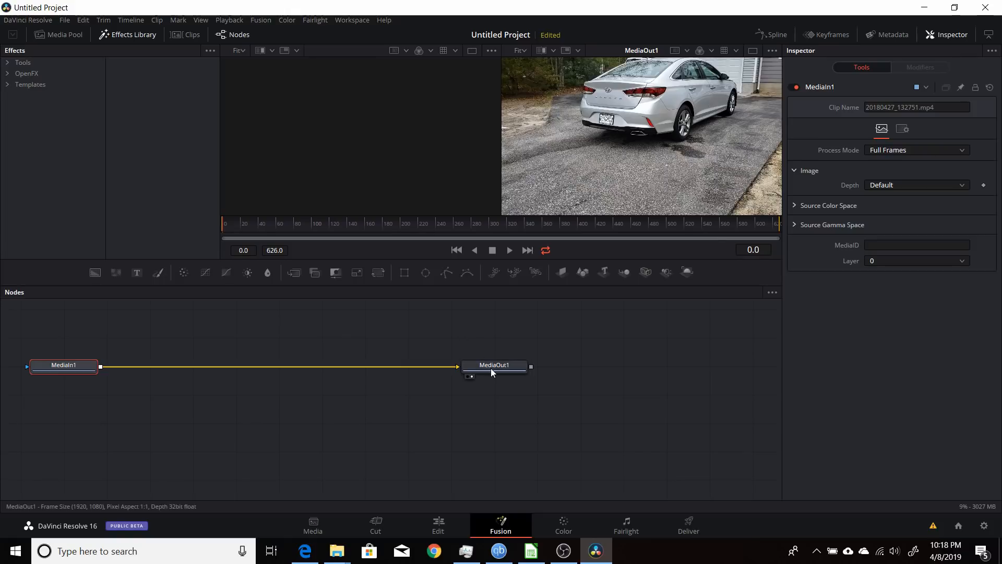
Spread the MediaIn1 and MediaOut1 nodes apart in the car clip's Fusion composition
drag(490, 368, 605, 377)
click(54, 367)
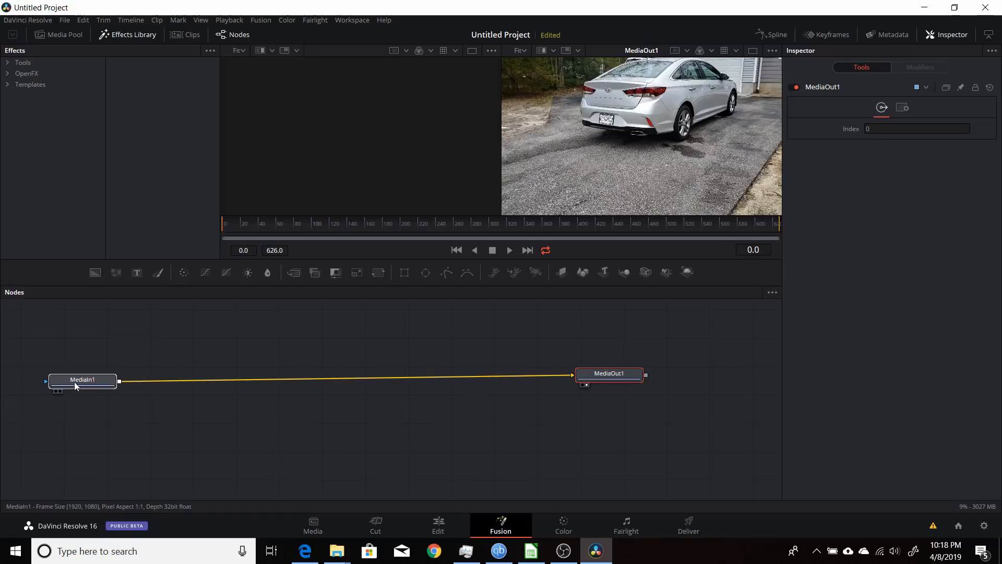
Return to the Edit page, list the Toolbox effects and bring the Video 1 and Video 2 tracks into full view
click(438, 525)
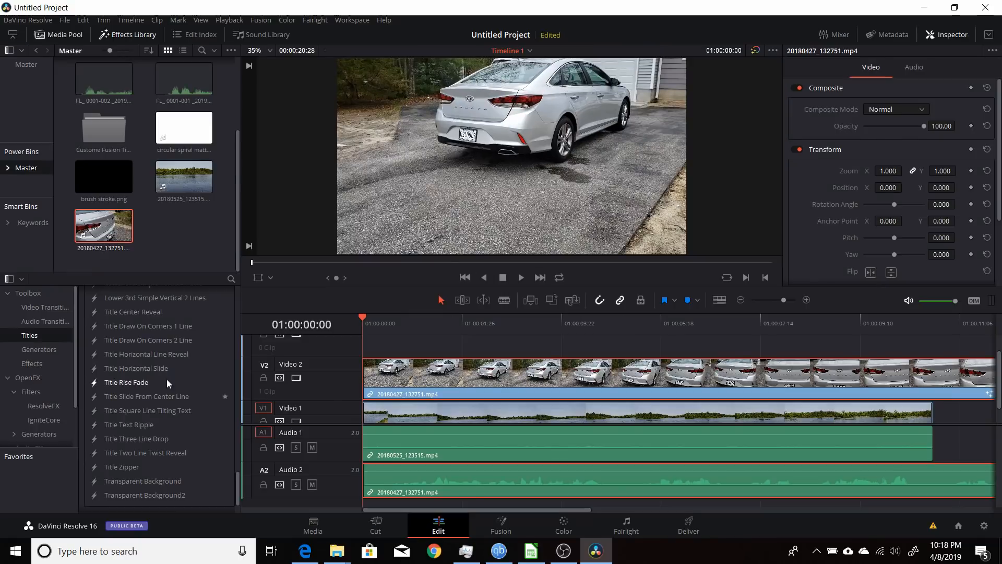
click(30, 366)
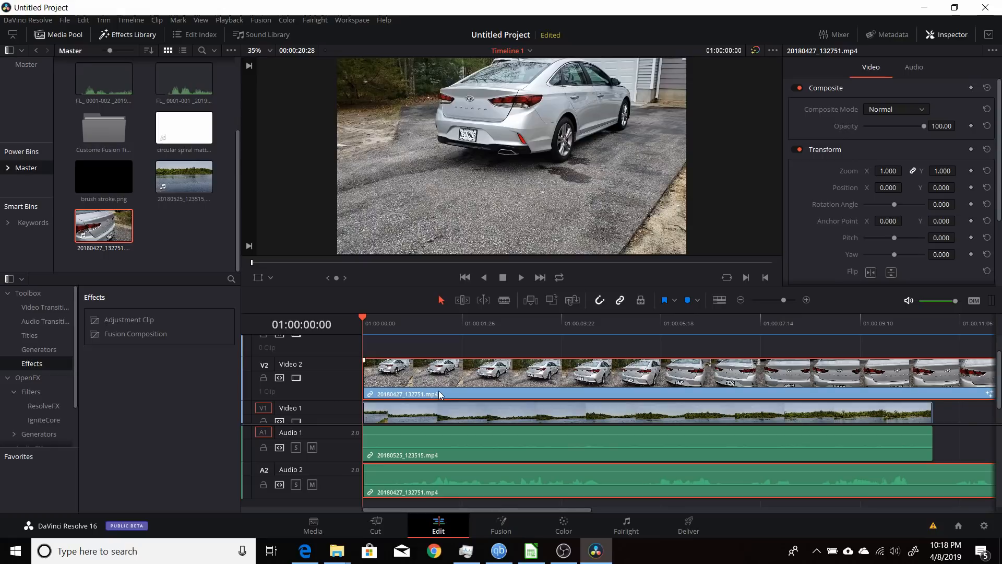
scroll(441, 389, down, 1)
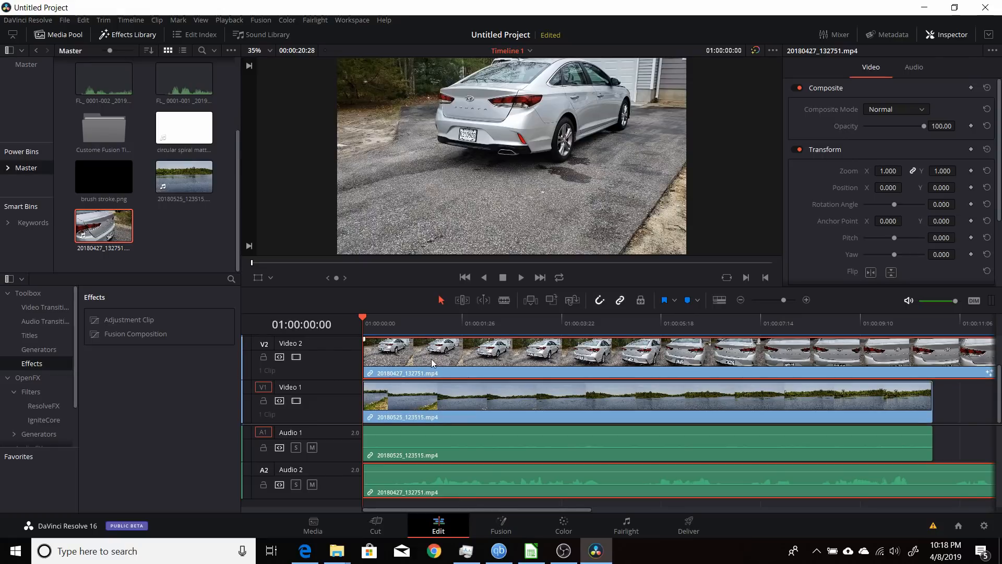
Reopen the car clip's Fusion composition, reposition MediaOut1 farther from MediaIn1, lower MediaIn1 slightly and deselect all nodes
click(491, 524)
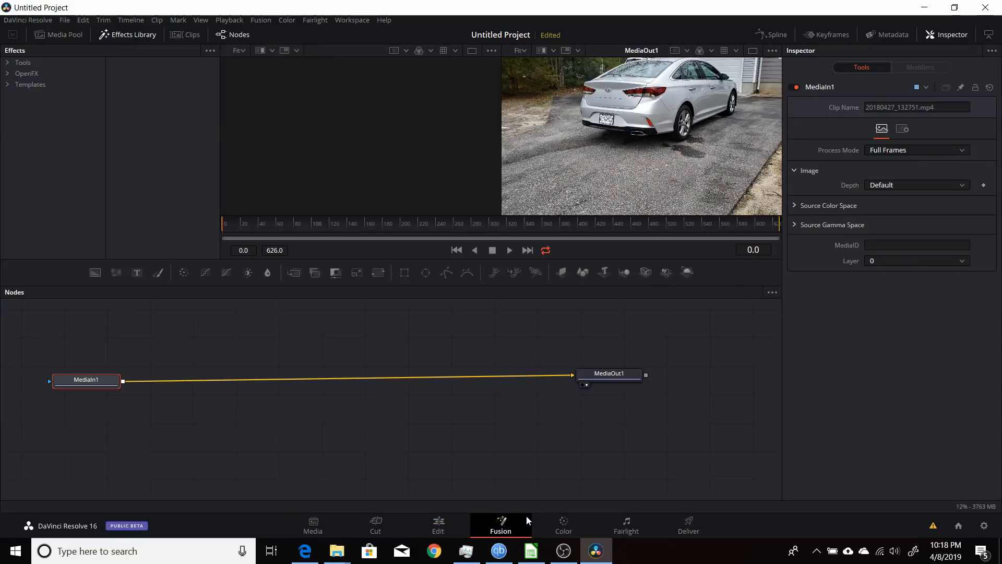
drag(603, 374, 632, 395)
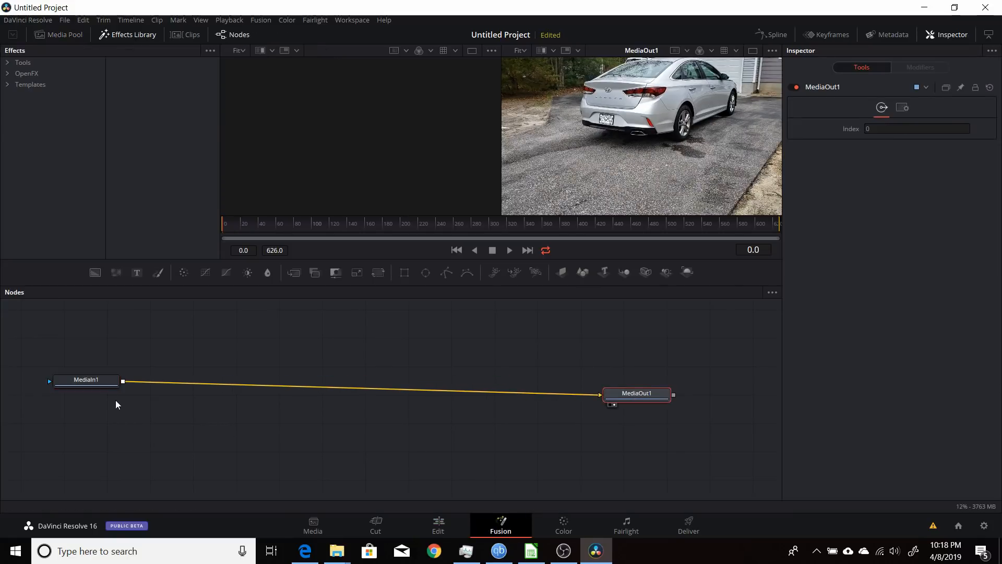
drag(107, 386, 106, 398)
click(111, 316)
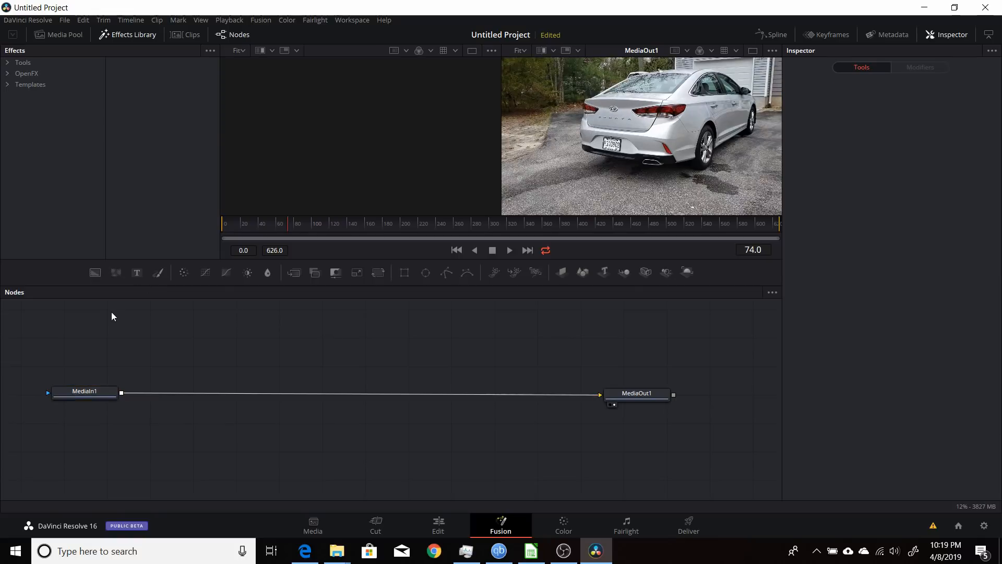
Add a Text node merged over MediaIn1, enter "Resolve 15" as its styled text and place the node above Merge1
drag(135, 275, 121, 400)
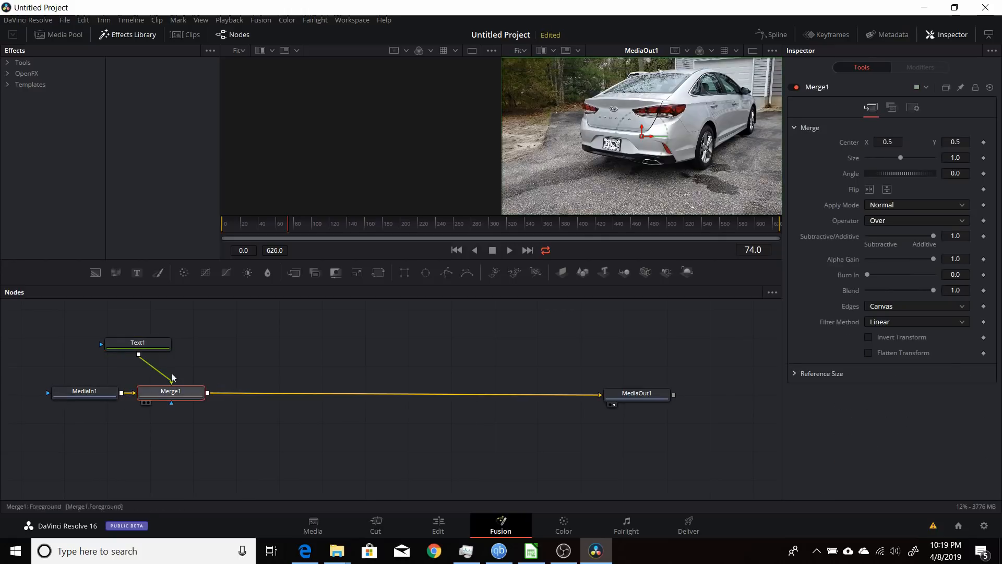
drag(138, 343, 143, 343)
click(901, 198)
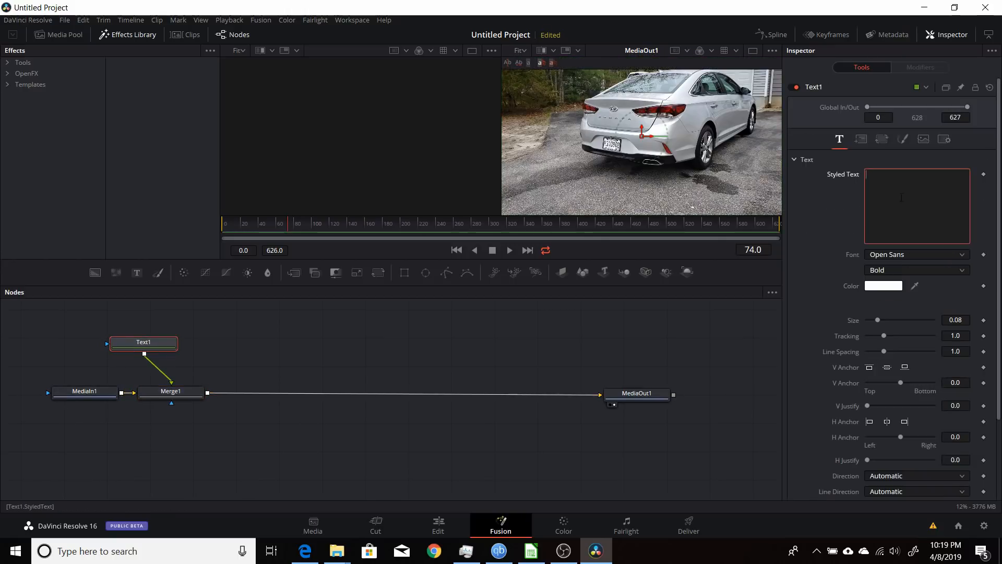
text(Resol)
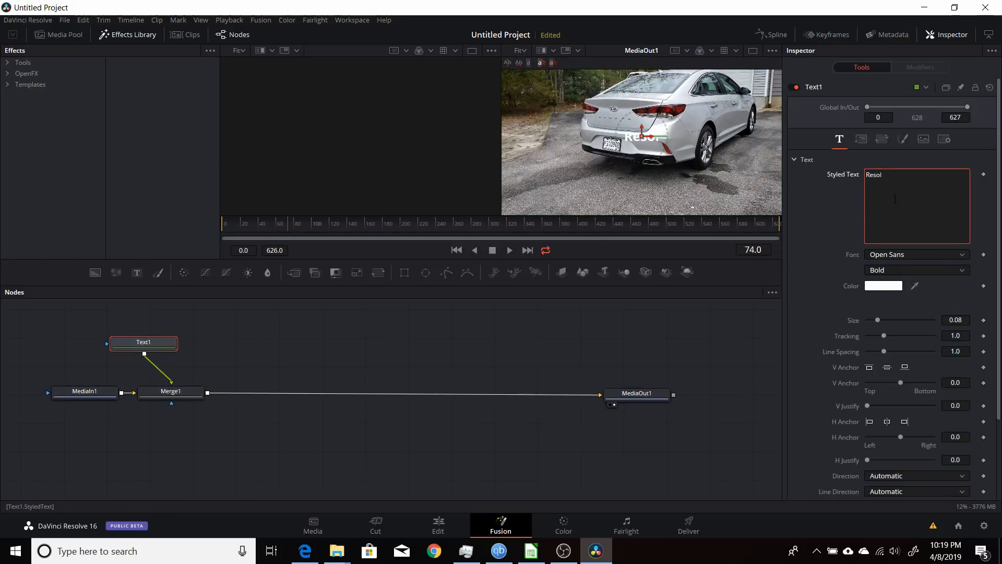
text(ve 15)
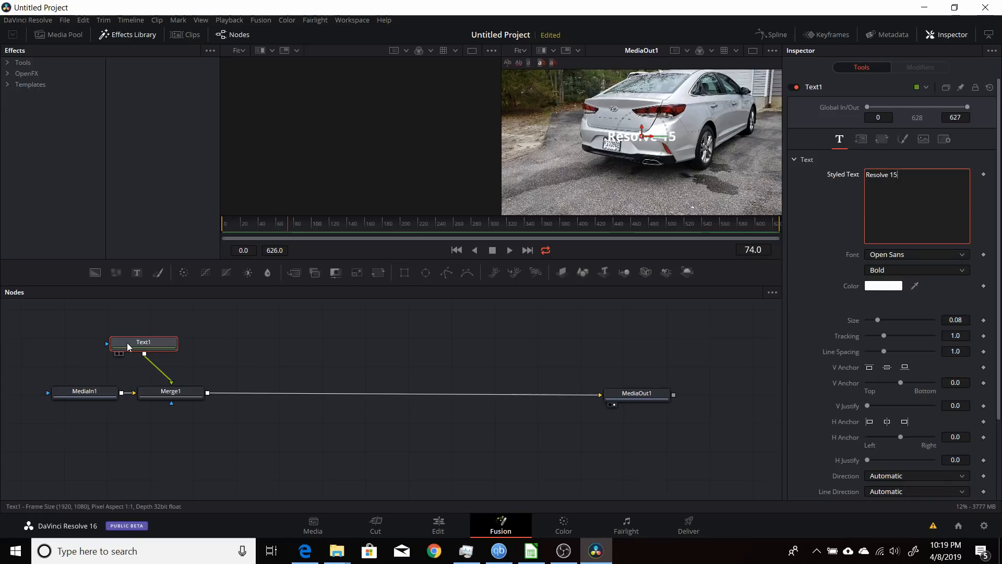
drag(129, 345, 141, 341)
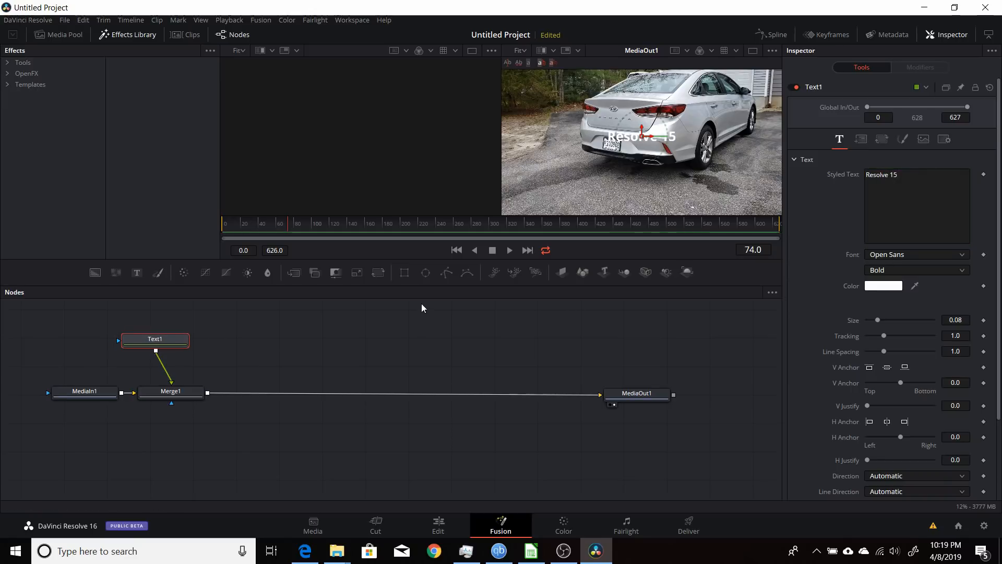
Keyframe the Text1 size from 0.0 at frame 0 to about 0.22 at frame 85
click(456, 250)
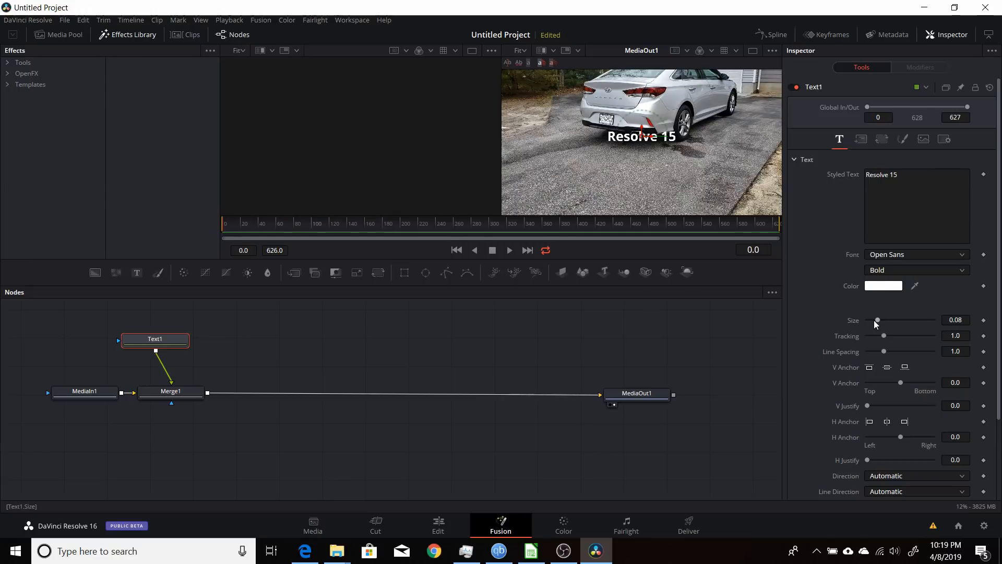
drag(877, 321, 862, 321)
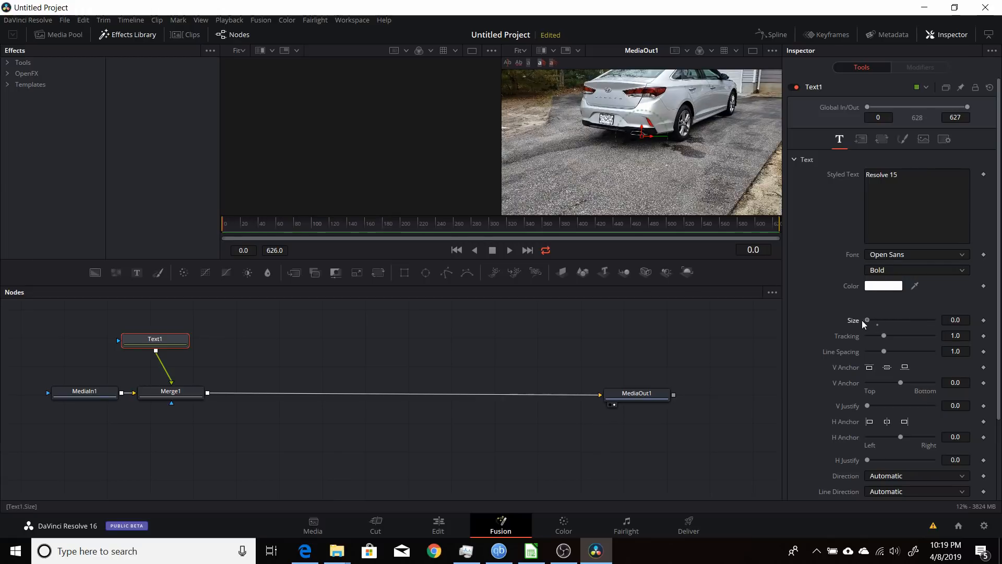
click(984, 320)
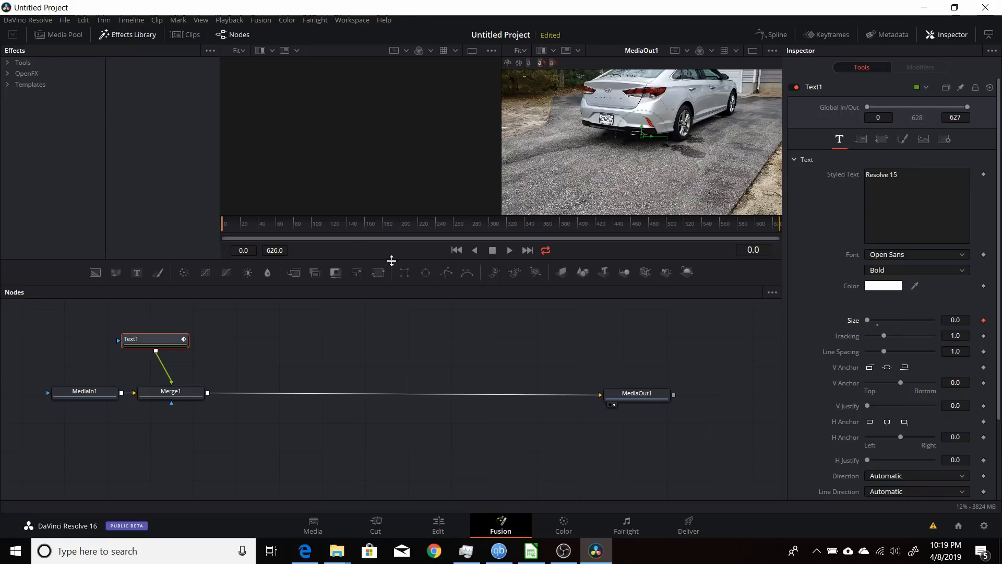
click(300, 226)
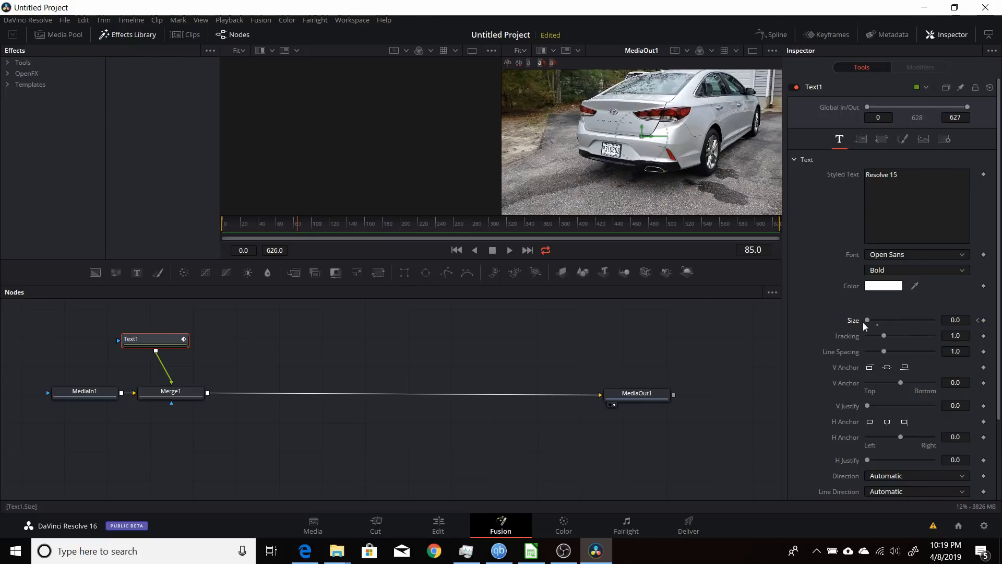
drag(866, 321, 895, 322)
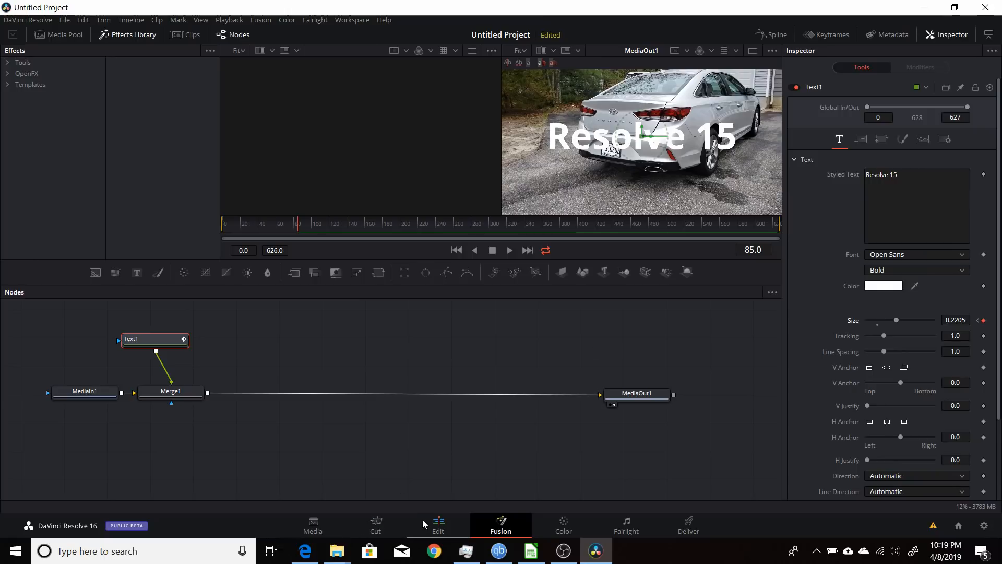
Play the growing text animation from the start in Fusion and again on the Edit page
click(457, 250)
click(510, 251)
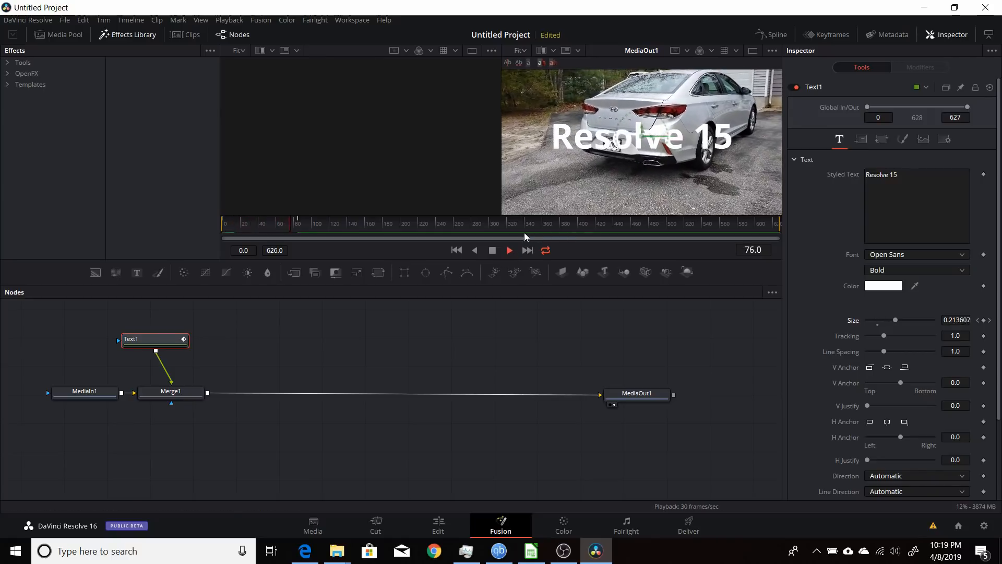
click(492, 250)
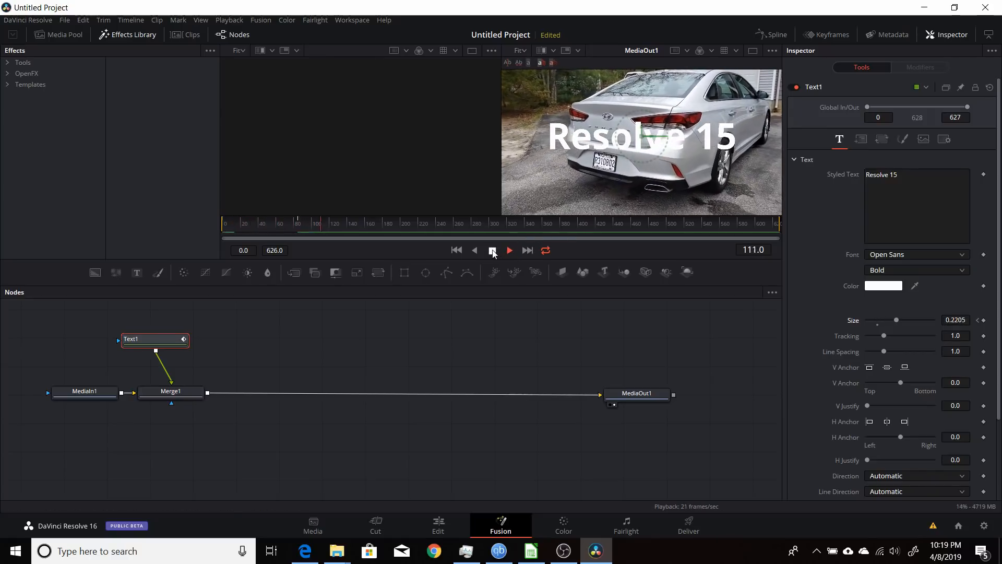
click(457, 250)
click(447, 524)
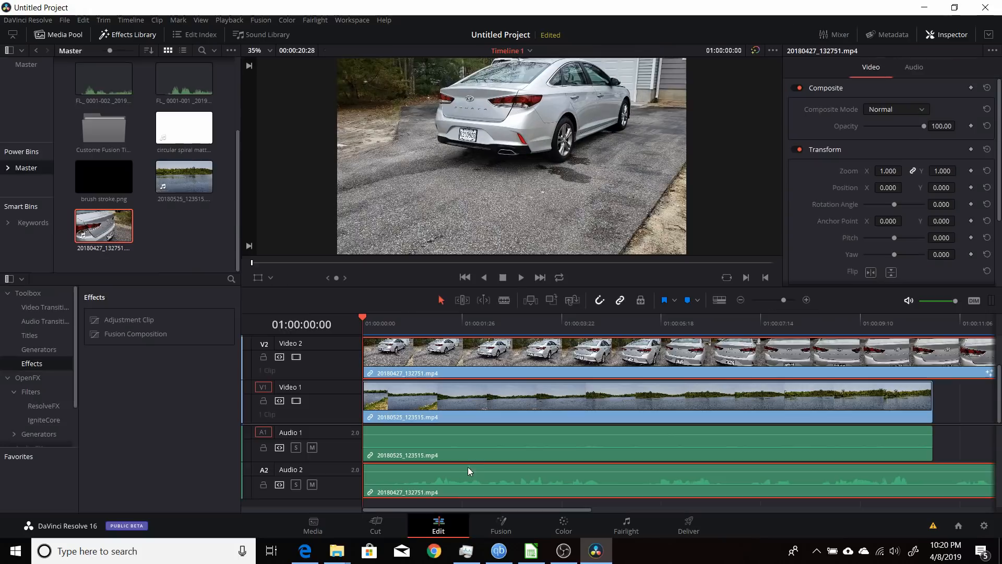
key(space)
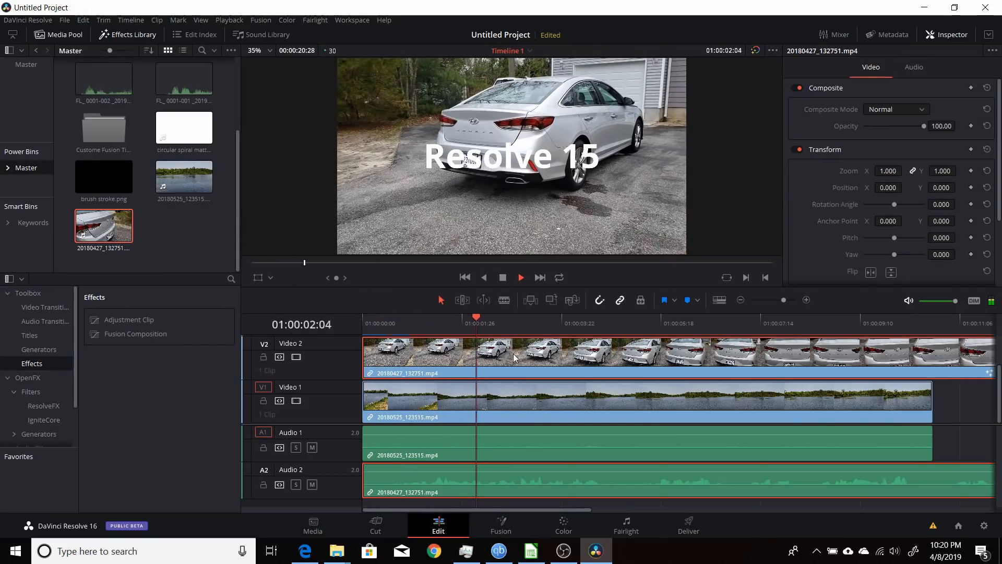
key(space)
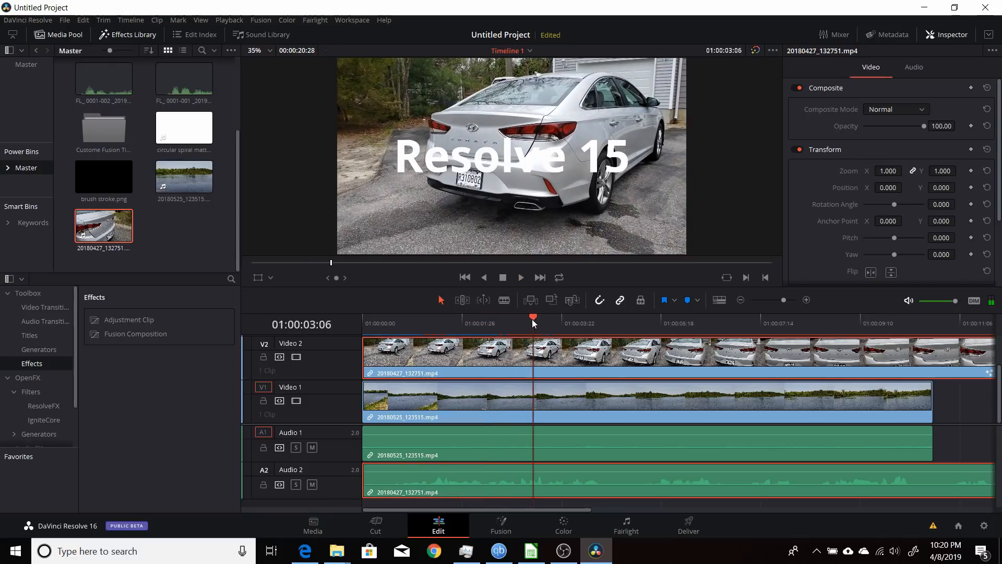
At the timeline start, scale the car clip to 0.260 and move it to about X 599, Y -322 in the frame's lower-right area
drag(533, 318, 365, 318)
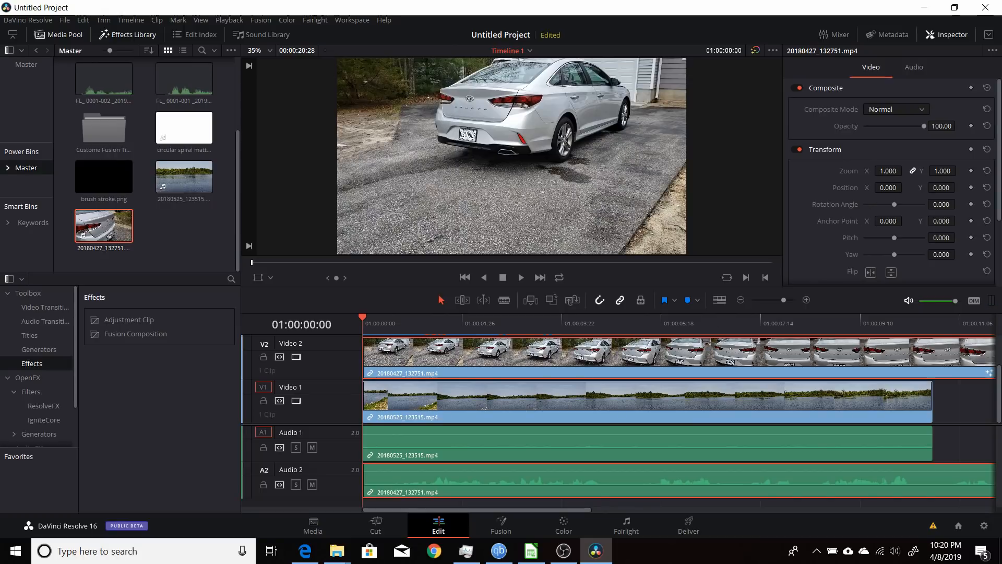
drag(887, 171, 770, 186)
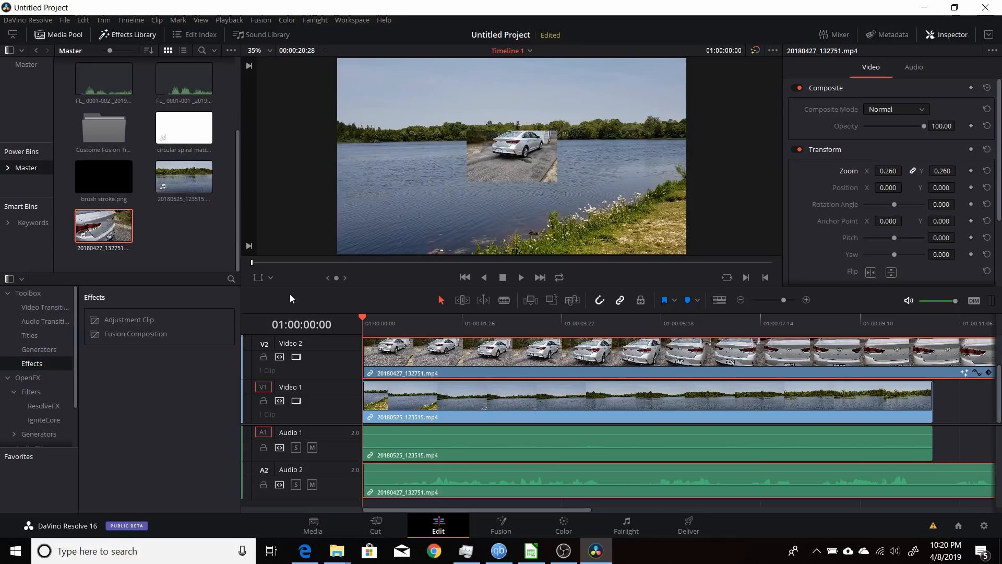
click(258, 277)
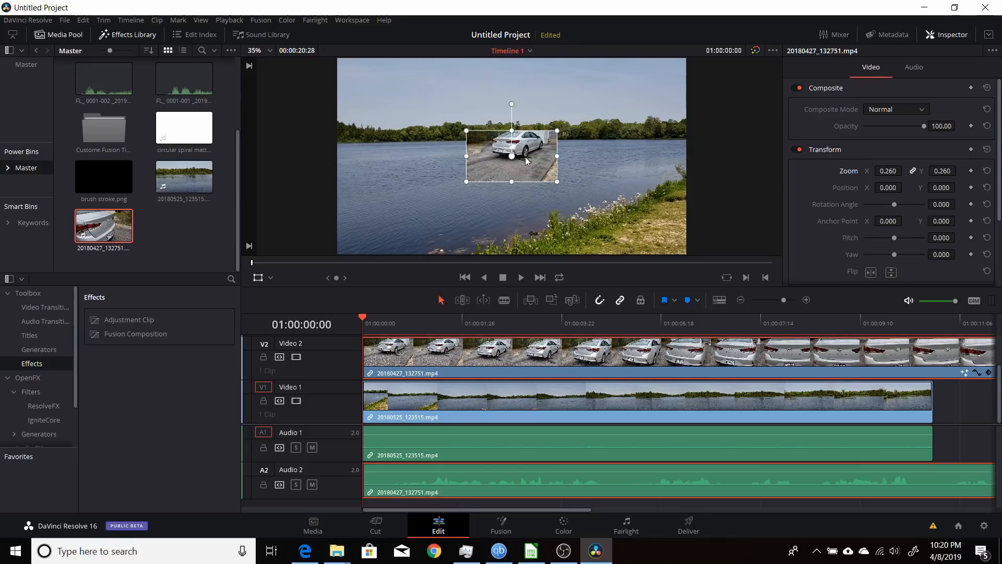
drag(529, 163, 621, 214)
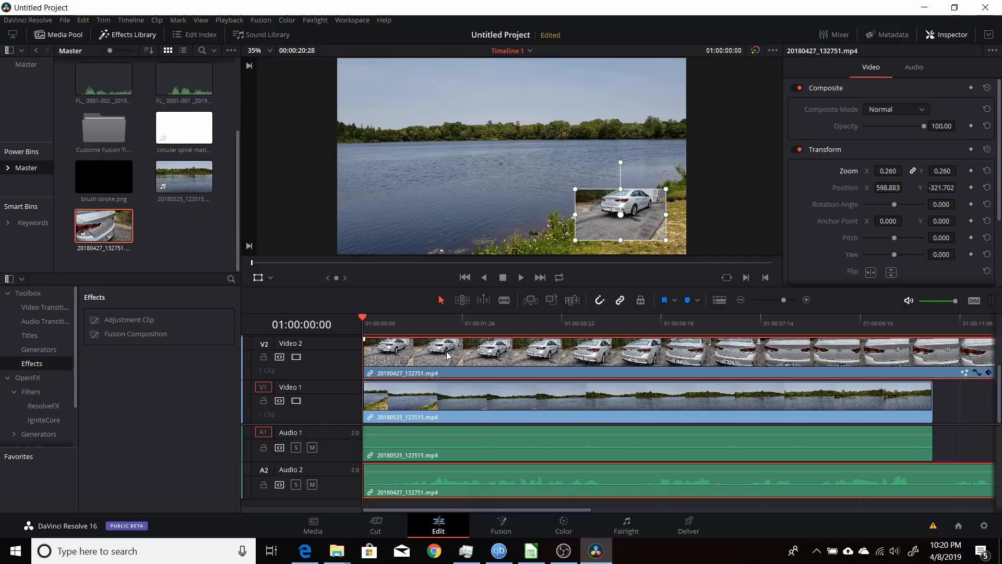
Play the picture-in-picture with its text animation from the timeline start and scrub back to 01:00:00:25
key(space)
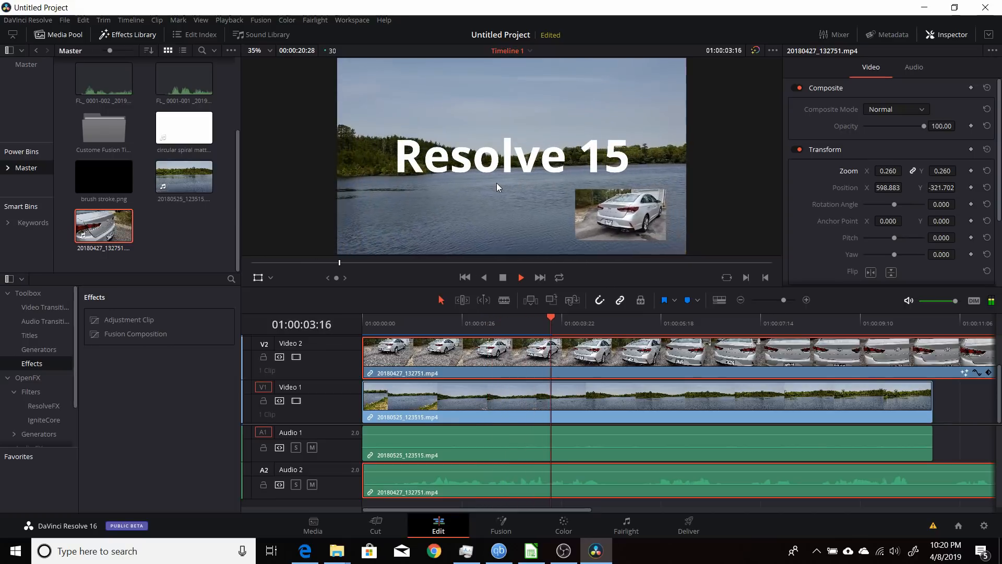
key(space)
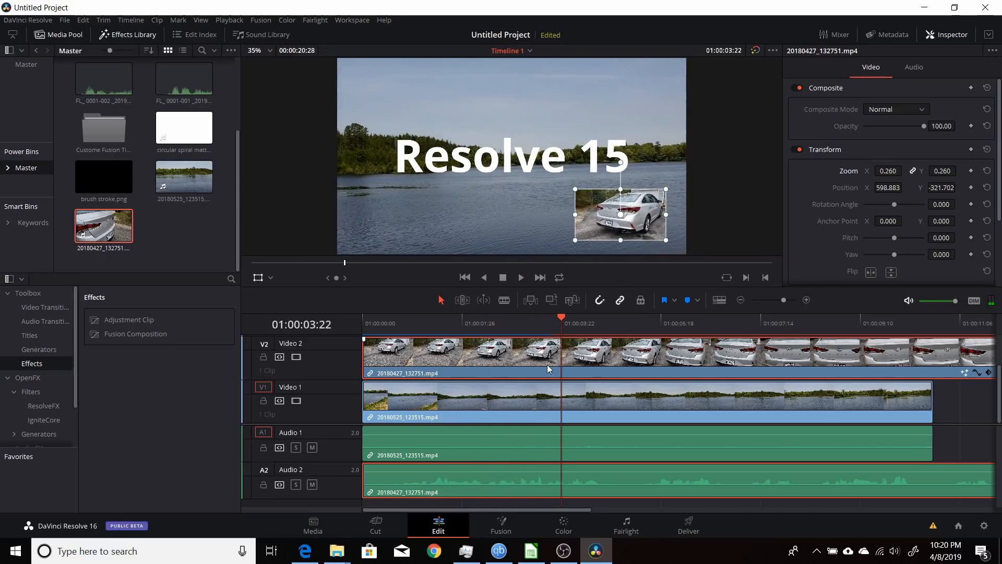
drag(560, 321, 408, 321)
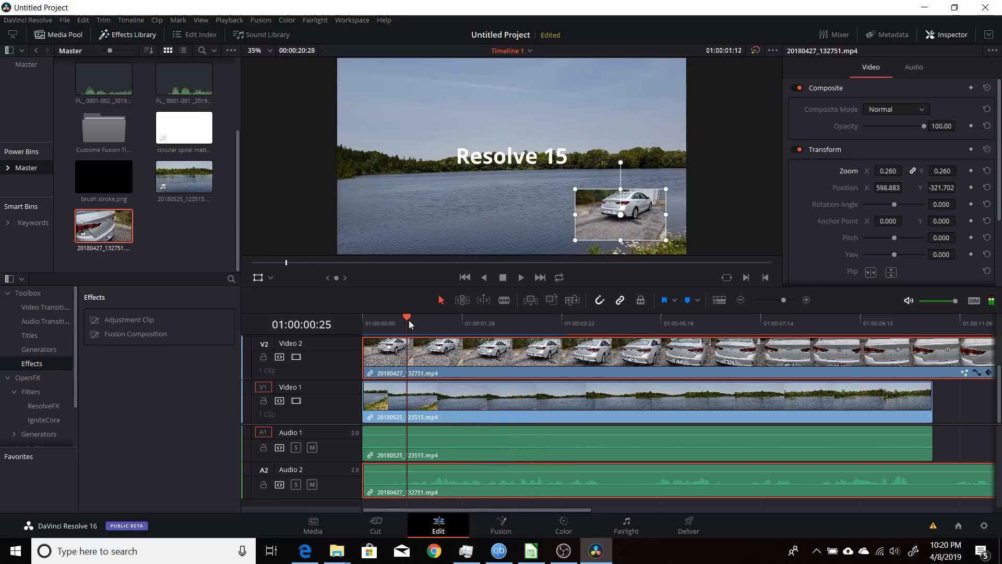
Shift the car clip 01:15 later, and at 01:00:03:15 set its zoom to 0.680 and position to about X -70, Y -66
drag(443, 365, 525, 364)
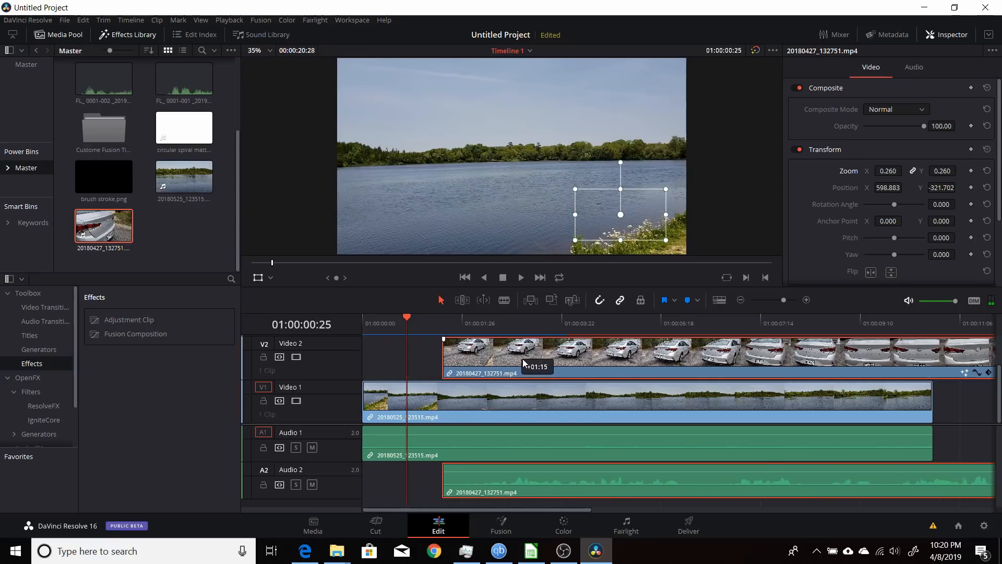
drag(412, 317, 549, 321)
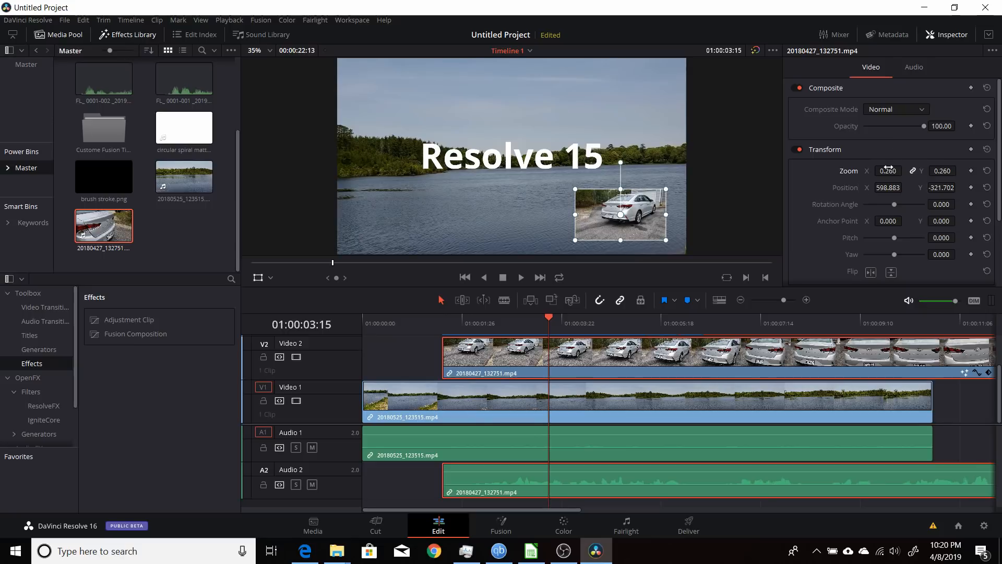
drag(886, 167, 908, 168)
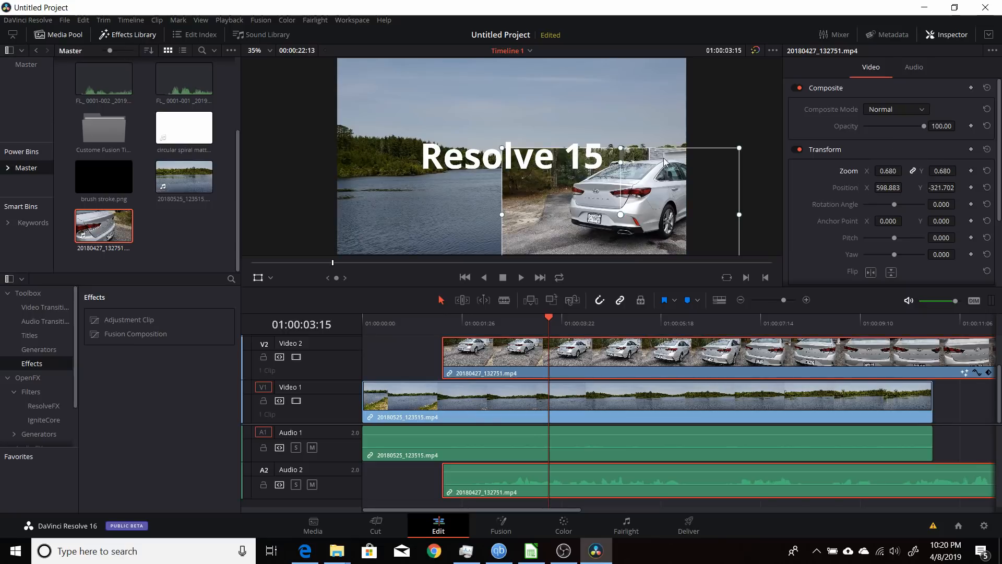
drag(642, 215, 520, 168)
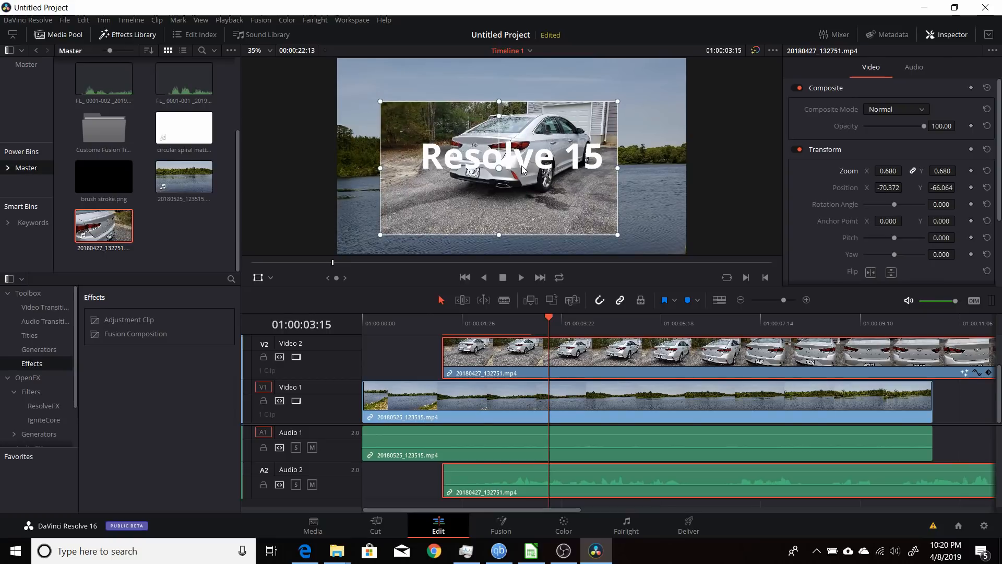
Check the resized car clip's Fusion composition, and shift the clip back toward the timeline start on the Edit page
click(502, 526)
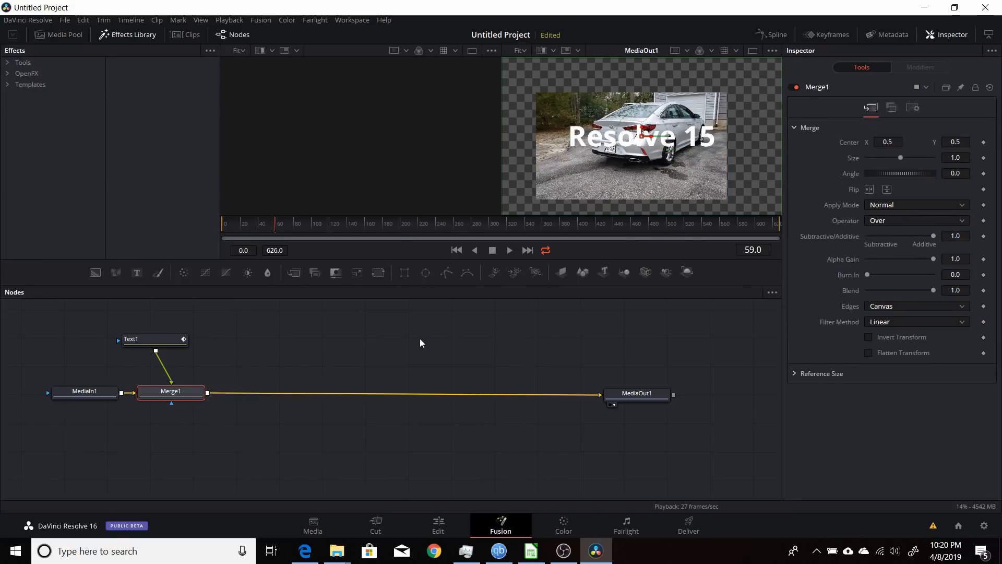
click(438, 525)
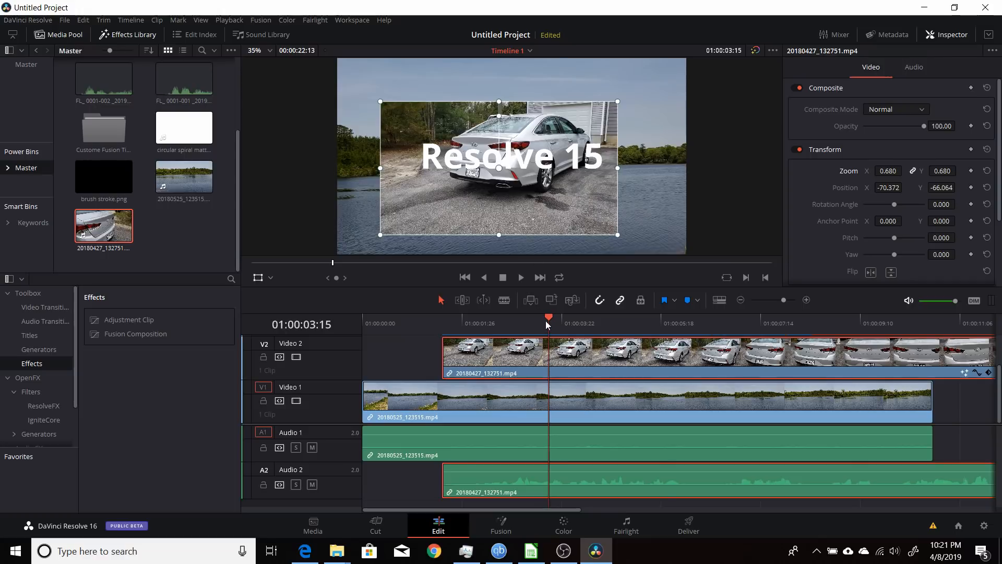
drag(546, 321, 539, 321)
drag(488, 357, 410, 356)
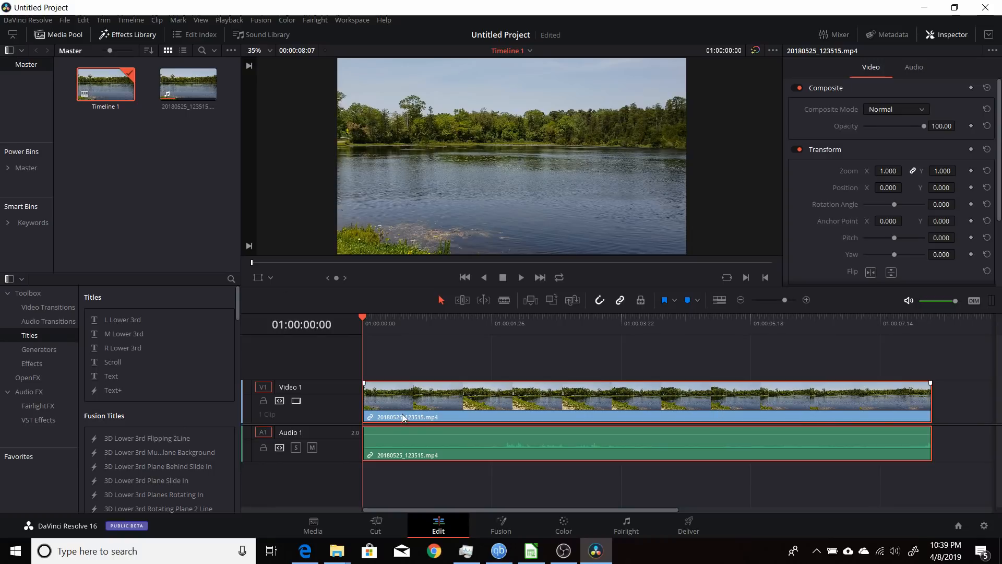
Quick Export the timeline as H.264 into the Desktop's test folder under the file name test, and dismiss the finished render
click(67, 19)
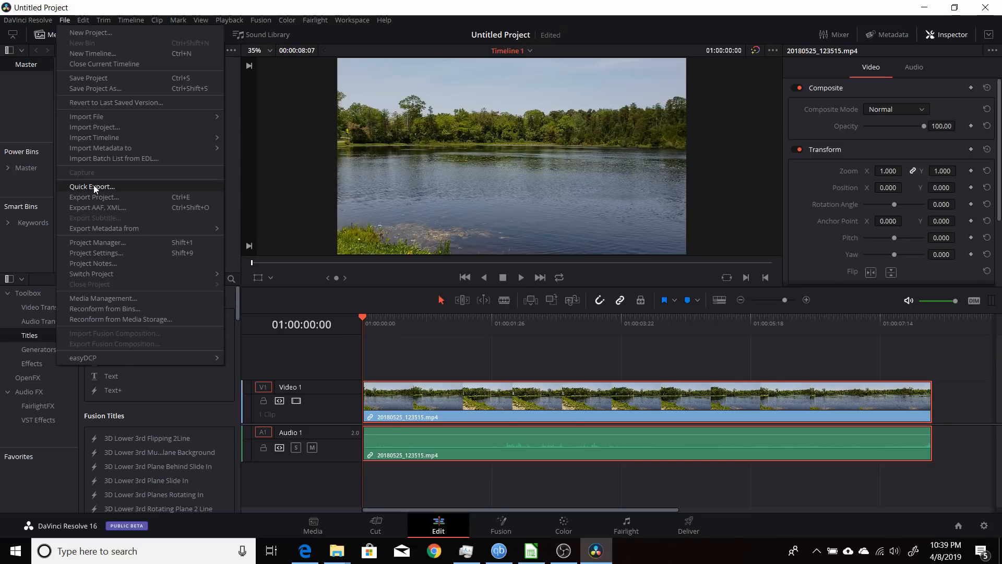
click(94, 187)
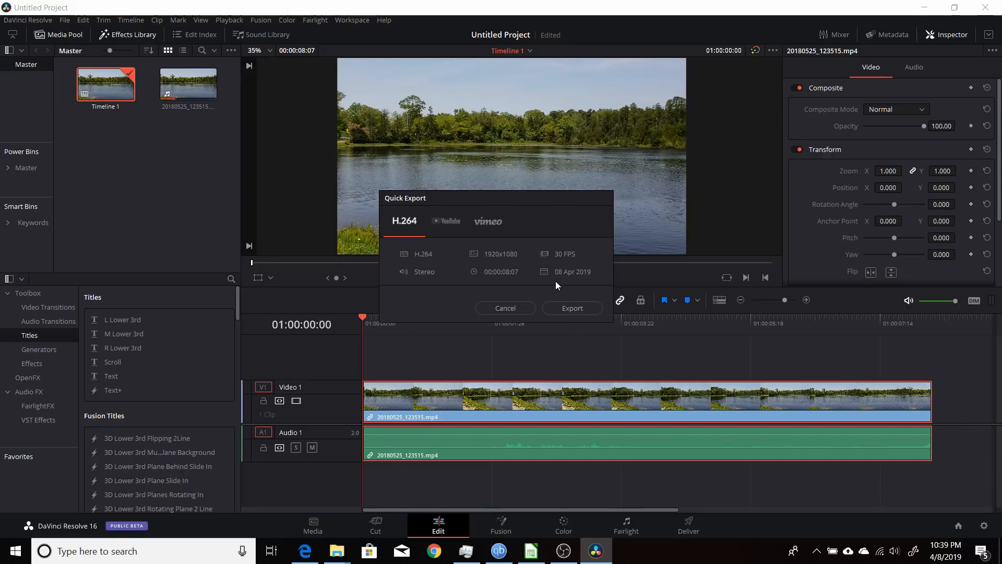
click(574, 309)
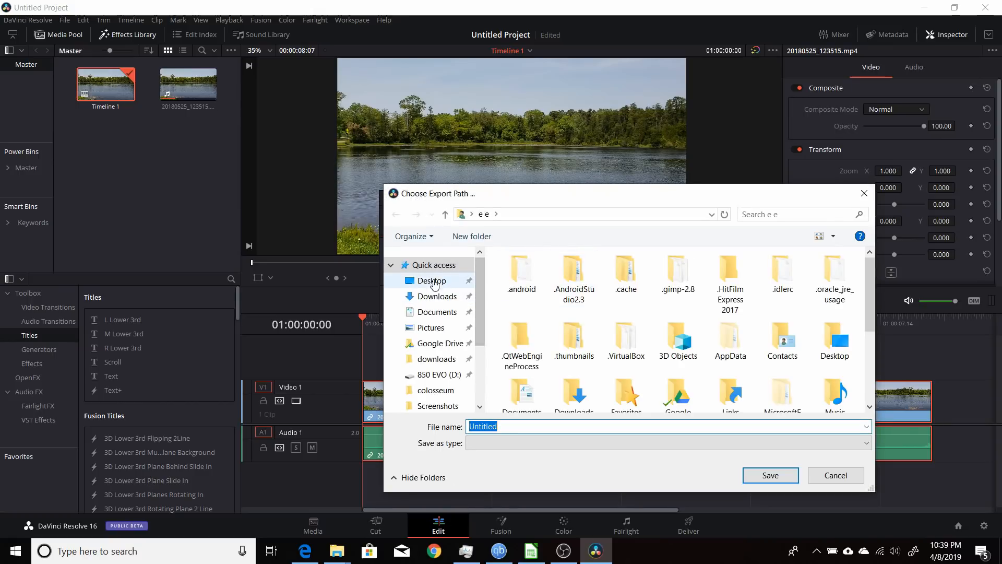
click(433, 283)
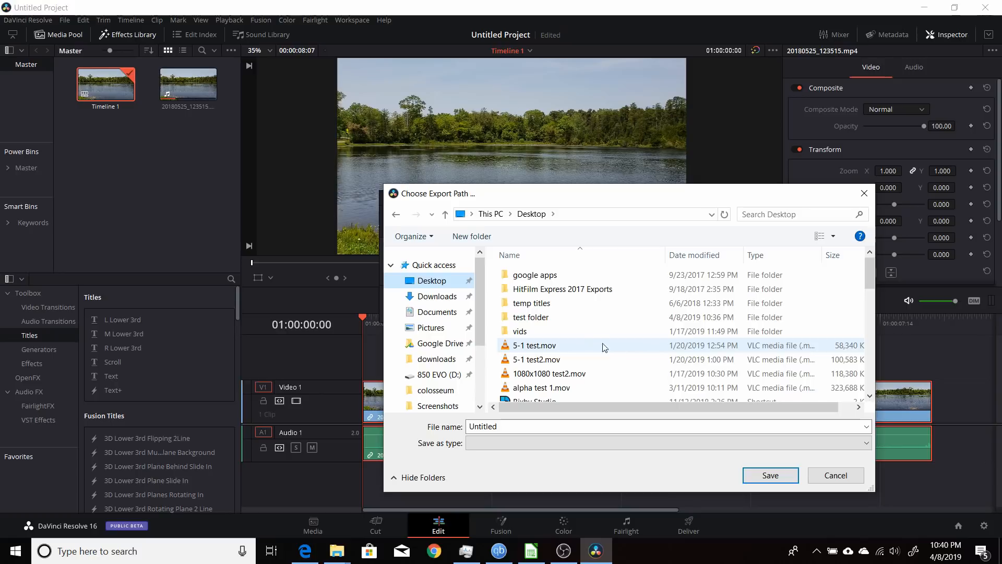
double_click(528, 317)
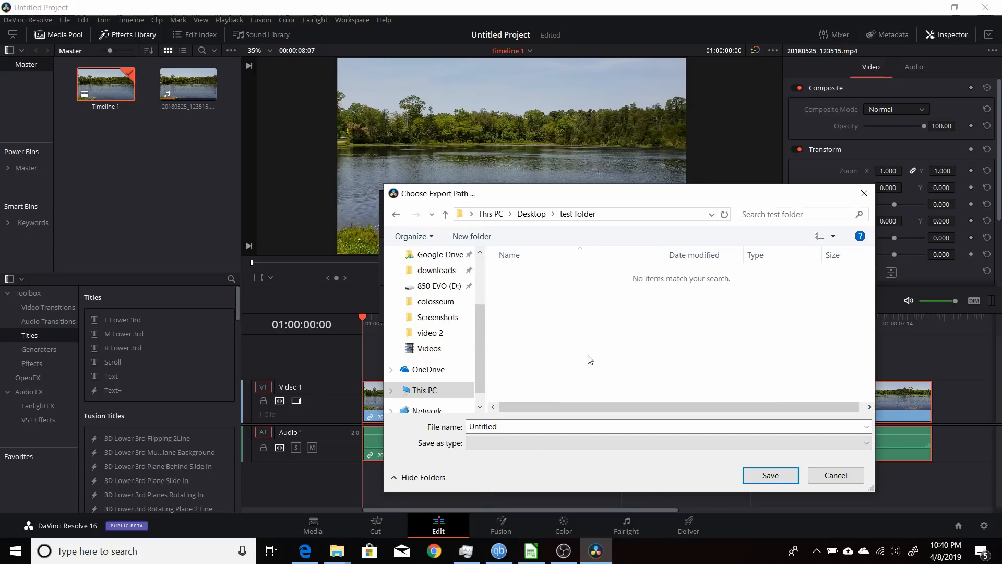
double_click(517, 426)
text(test)
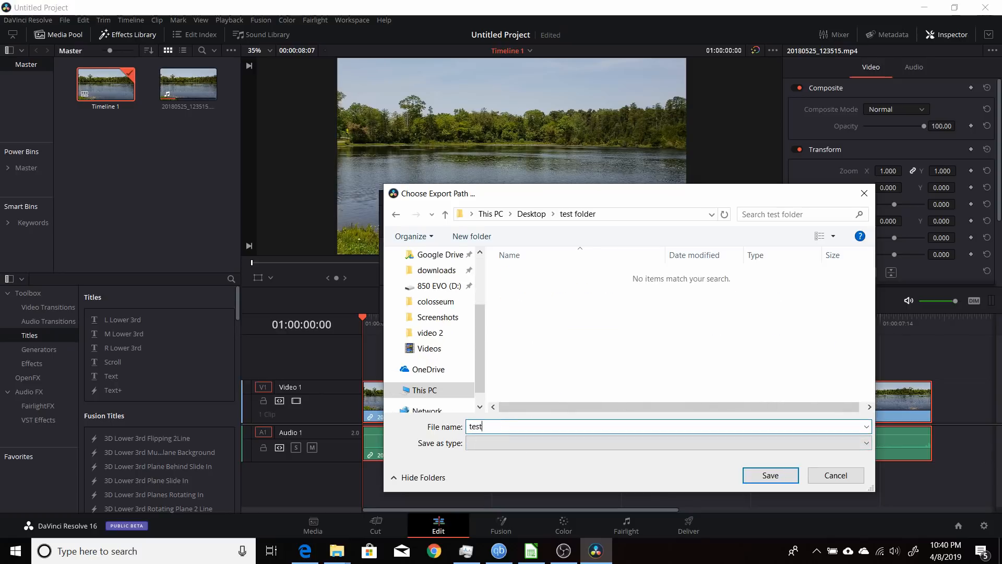
click(771, 475)
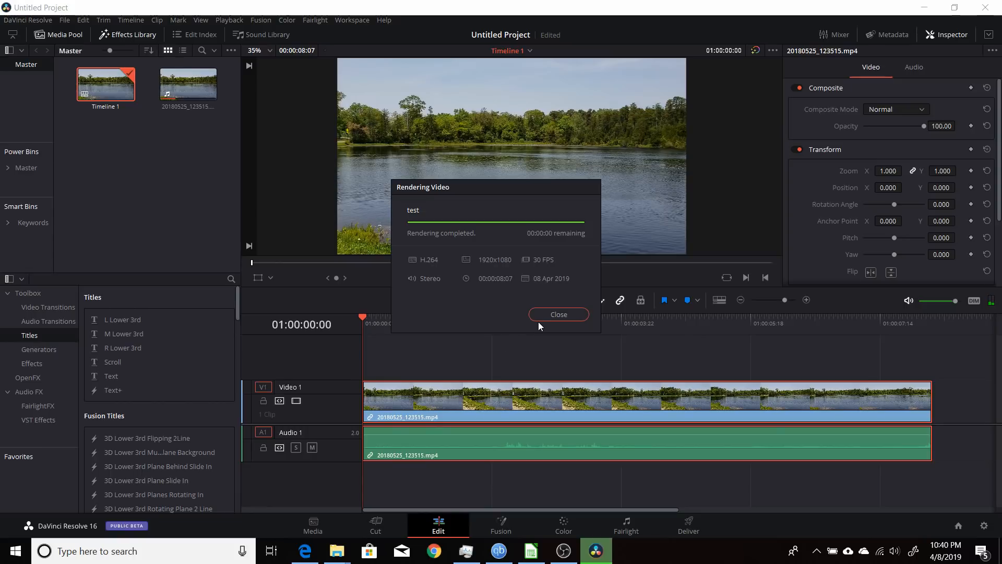
click(539, 317)
Play the exported test.mov full screen from the test folder, close the player and return to DaVinci Resolve
click(924, 8)
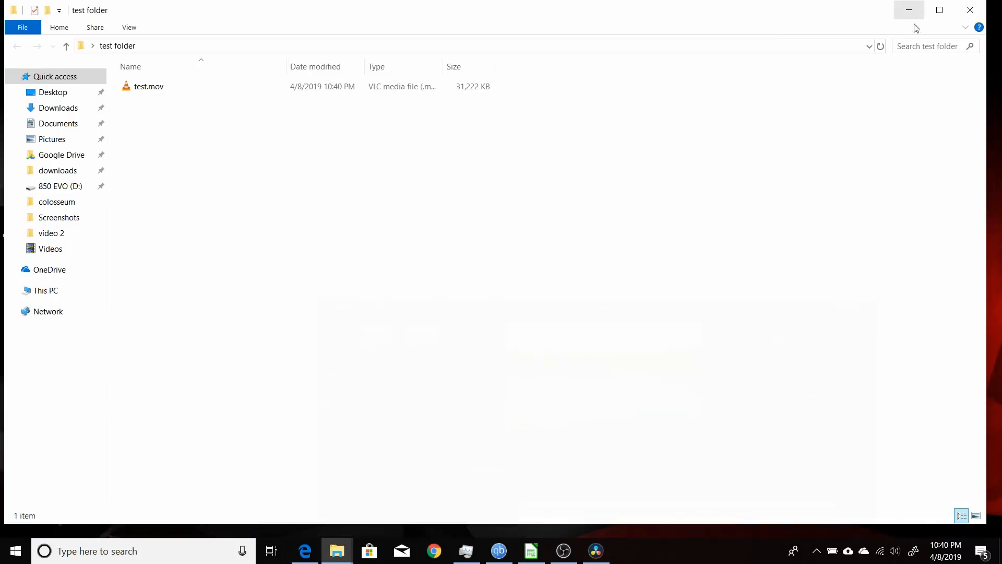
click(144, 89)
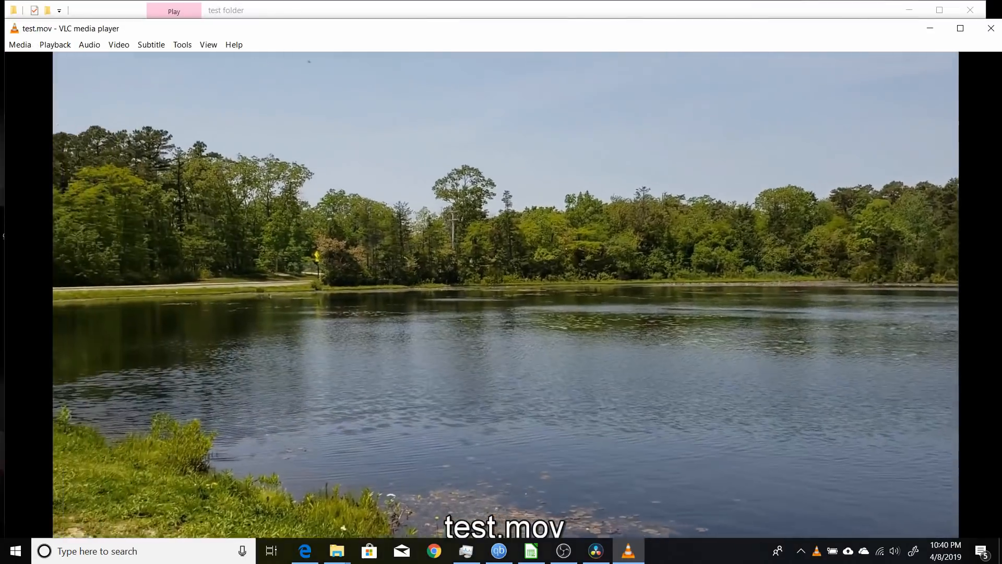
double_click(331, 333)
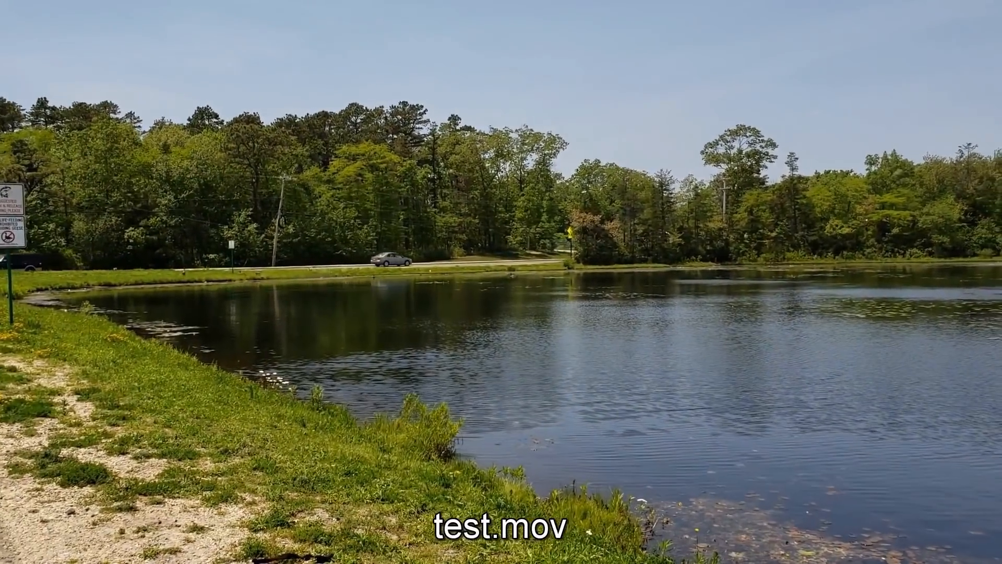
key(space)
double_click(682, 309)
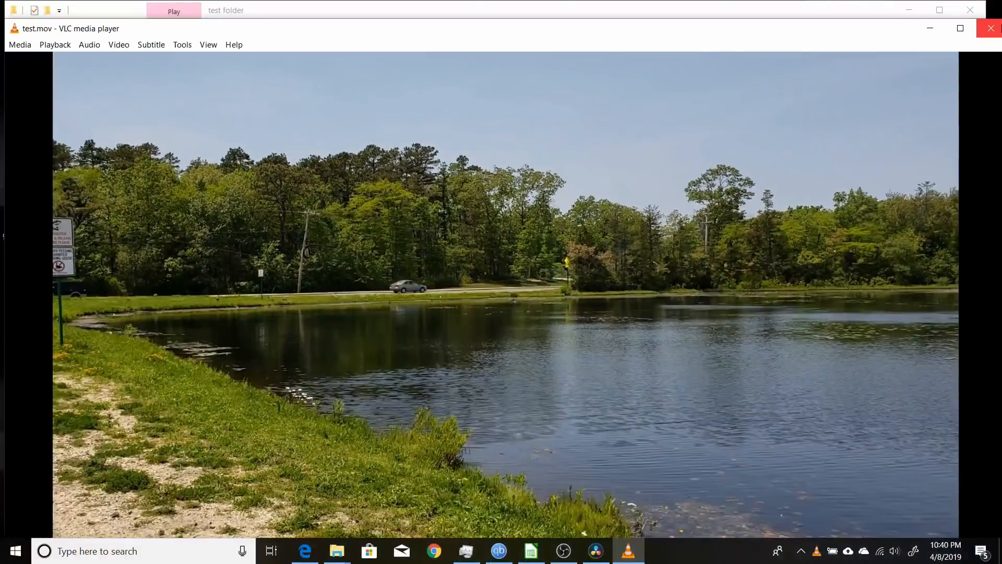
click(991, 28)
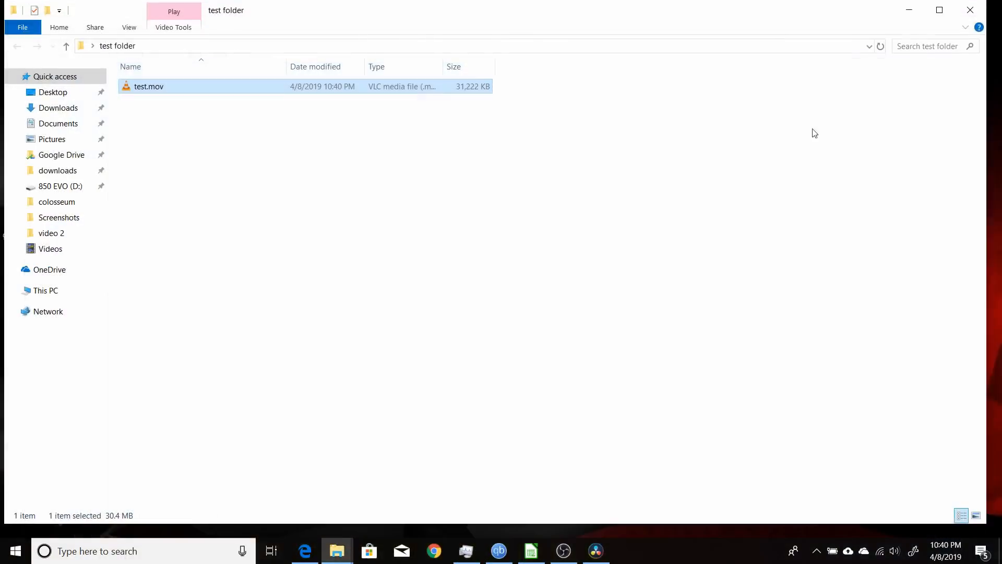
click(908, 13)
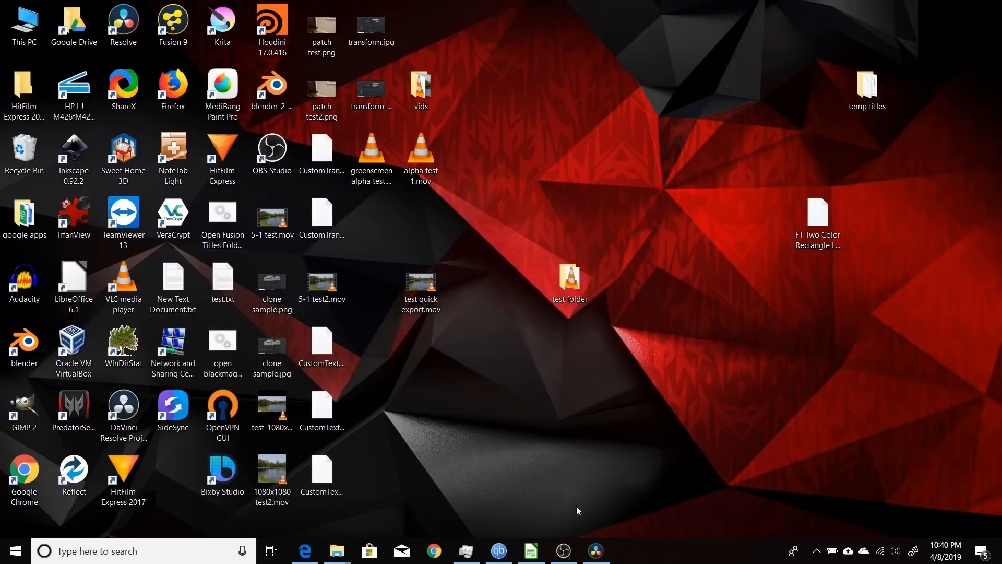
click(596, 551)
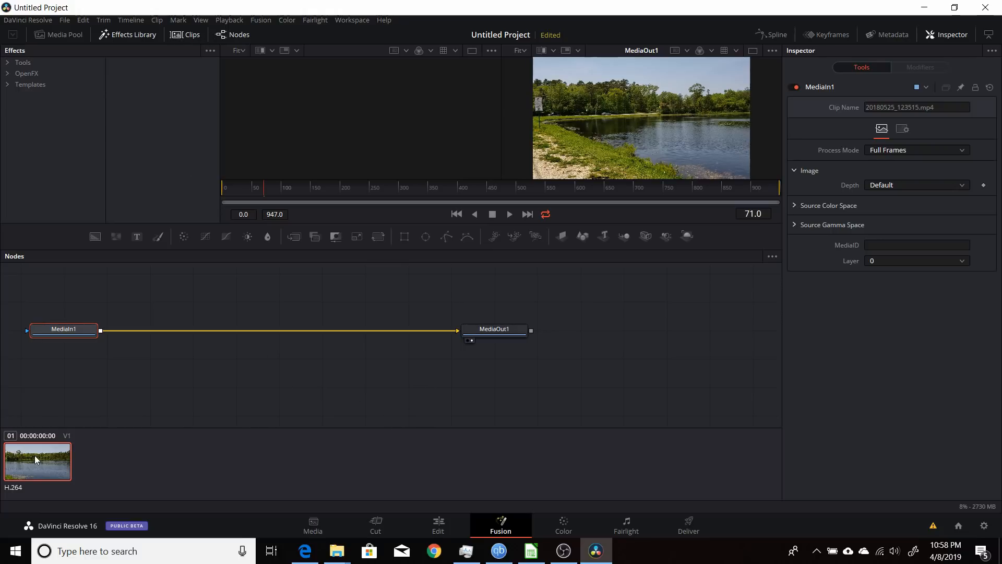
Rename the lake clip's Composition 1 on the Fusion page as new comp
right_click(45, 461)
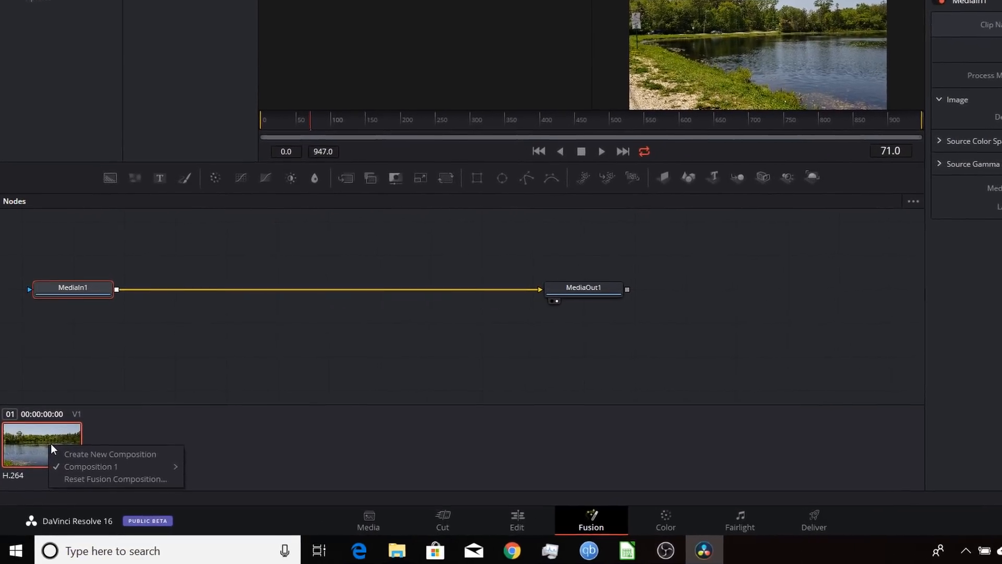
mouse_move(81, 471)
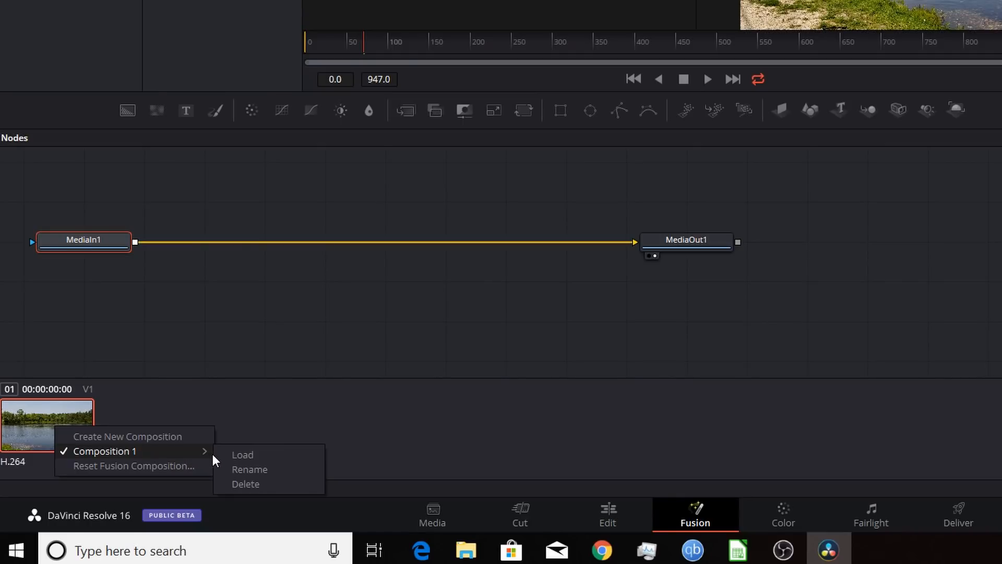
click(242, 470)
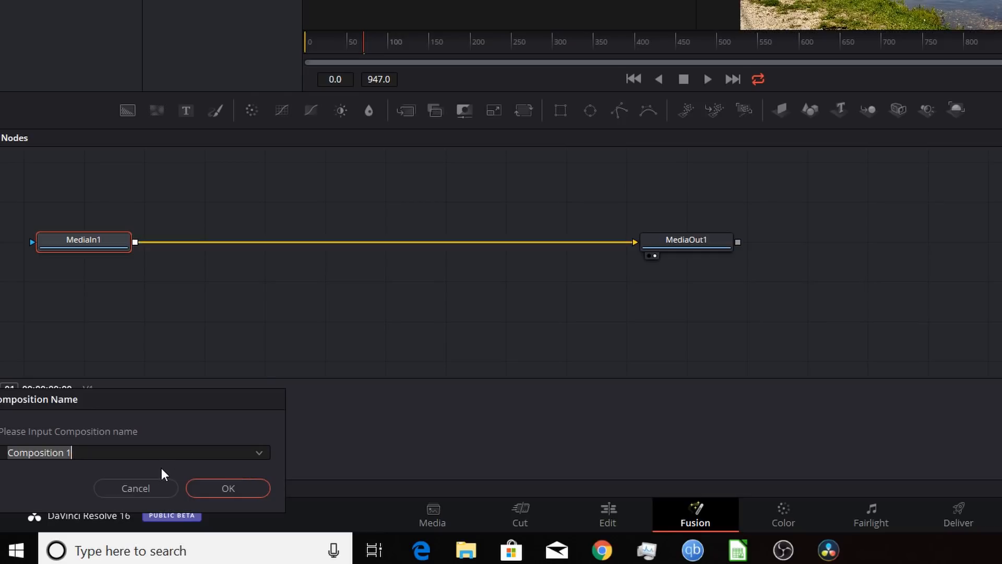
text(new)
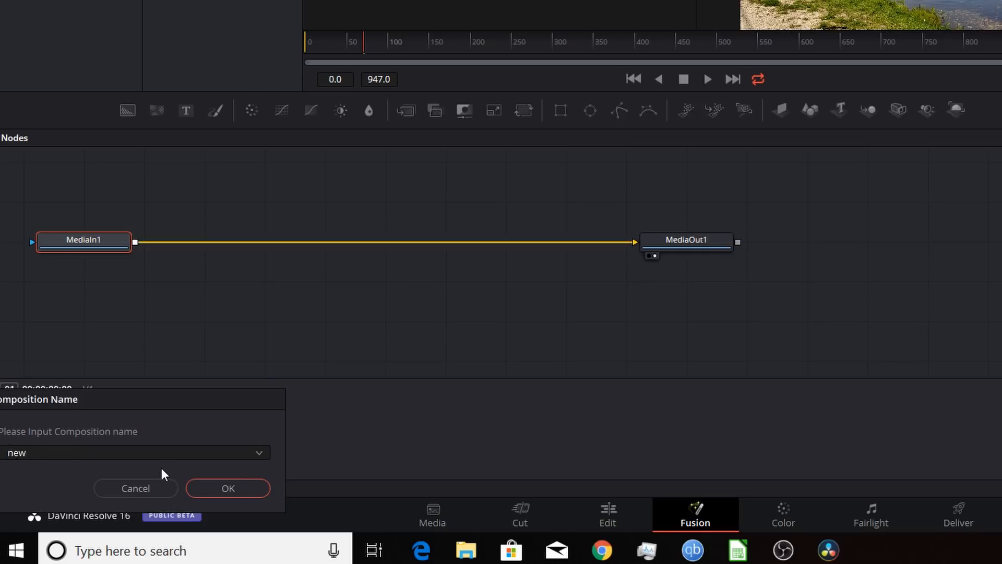
text( comp)
click(258, 487)
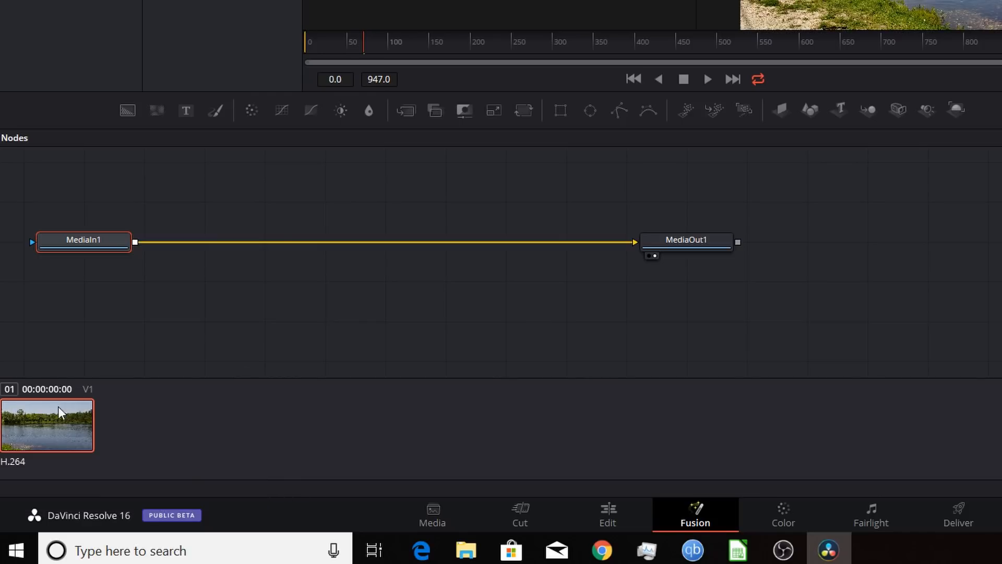
Examine the lake clip's options for creating, loading, renaming and deleting Fusion compositions
right_click(67, 427)
mouse_move(104, 454)
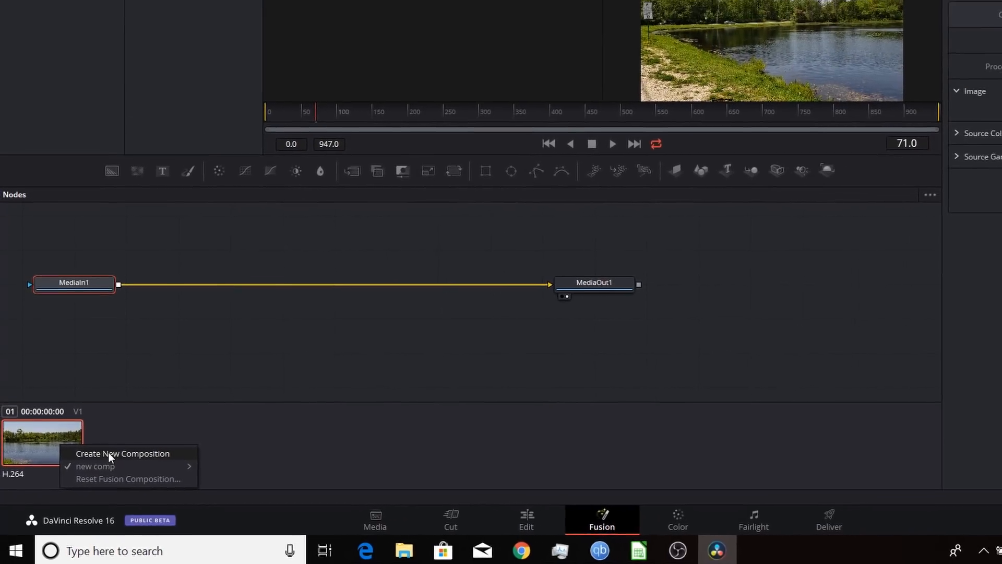
mouse_move(124, 466)
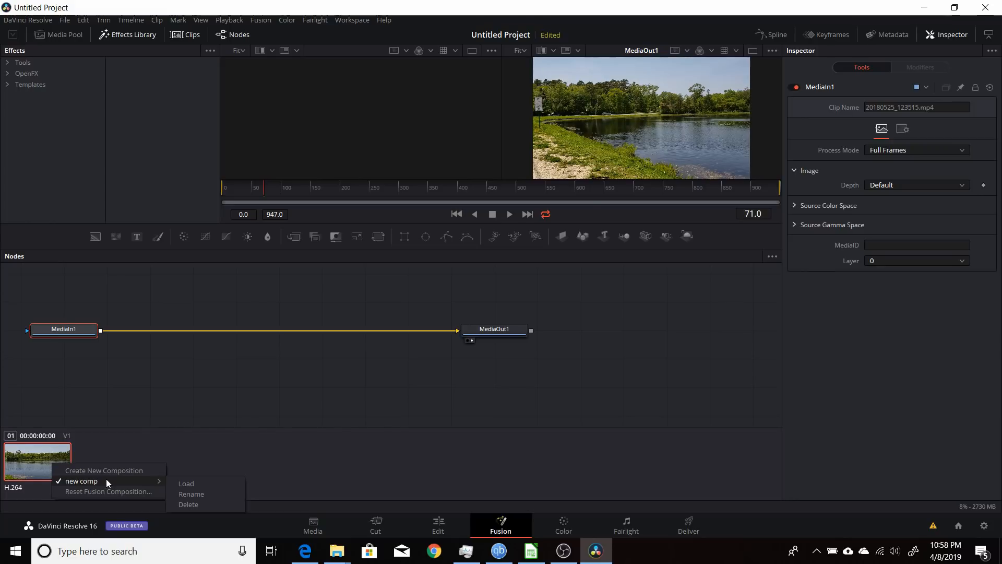
click(43, 458)
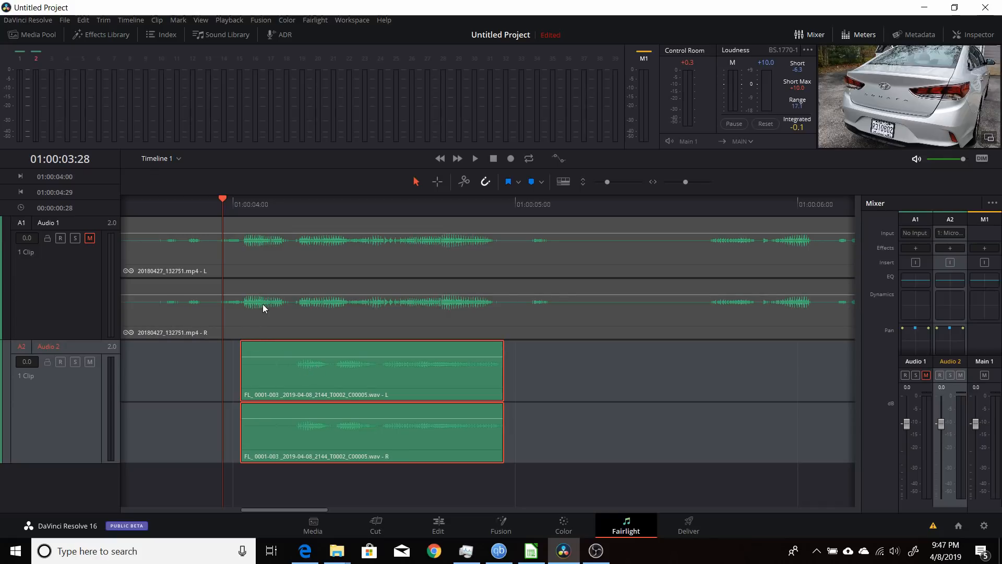
Enable Elastic Wave on the Audio 2 clip and add stretch keyframes just before the speech and near the clip's end
mouse_move(303, 377)
right_click(305, 370)
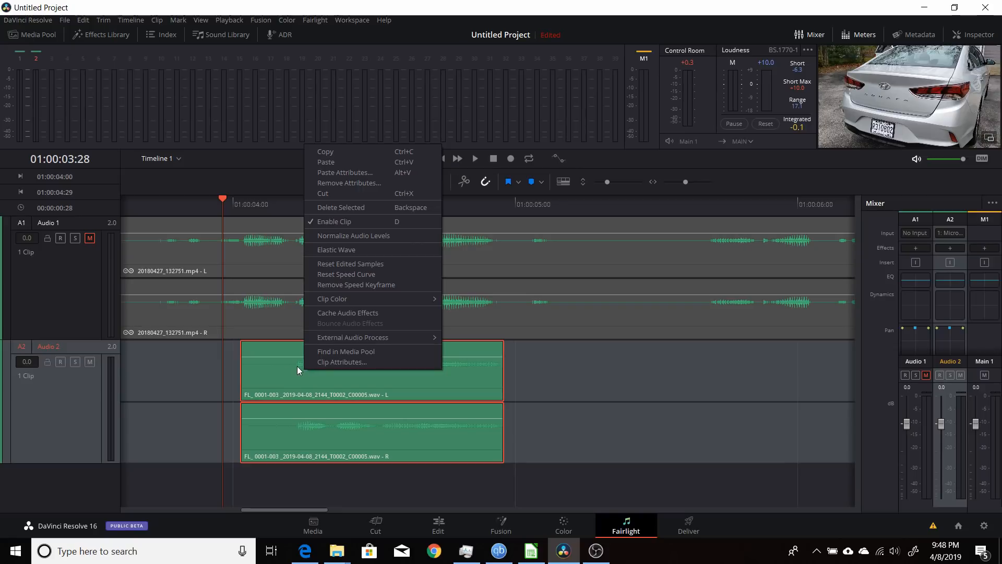
click(340, 251)
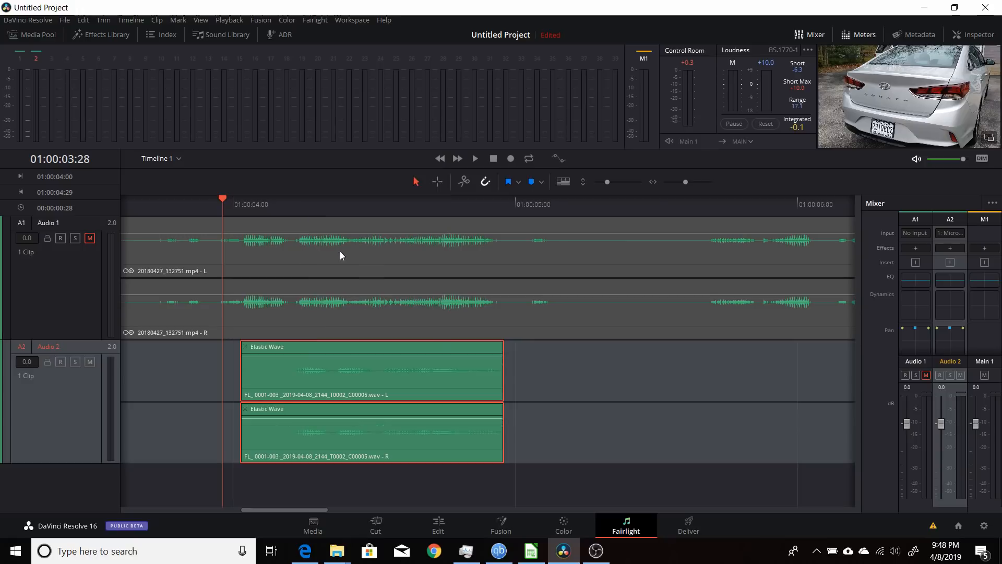
click(290, 371)
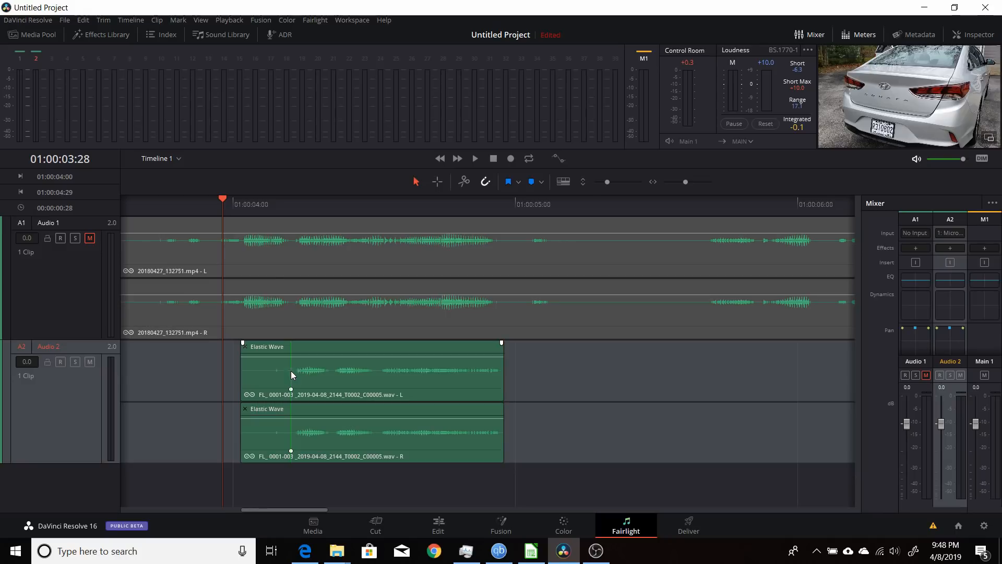
click(497, 380)
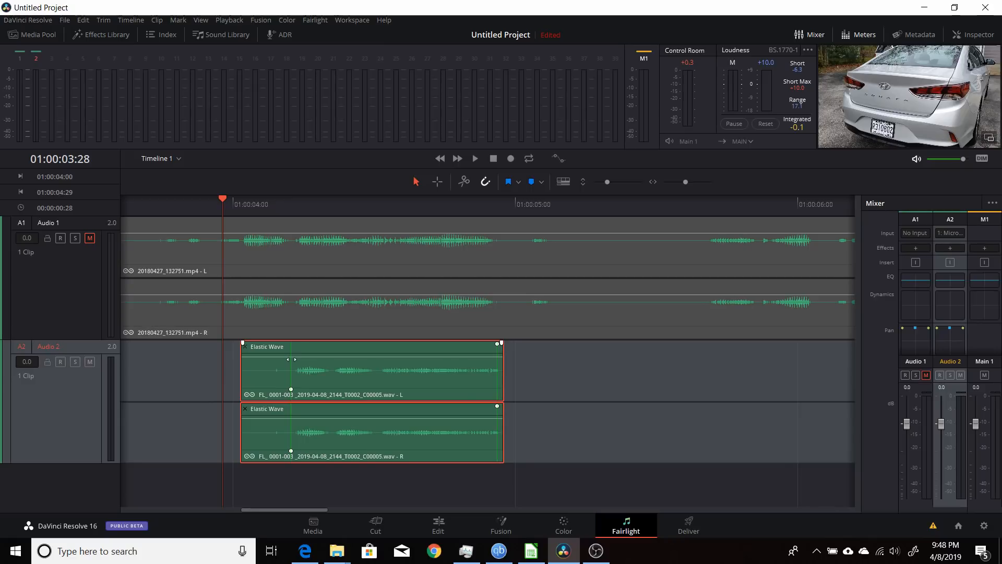
Shift the first Elastic Wave keyframe to the clip's start and the last one slightly earlier to match the speech on Audio 1
drag(291, 359, 237, 353)
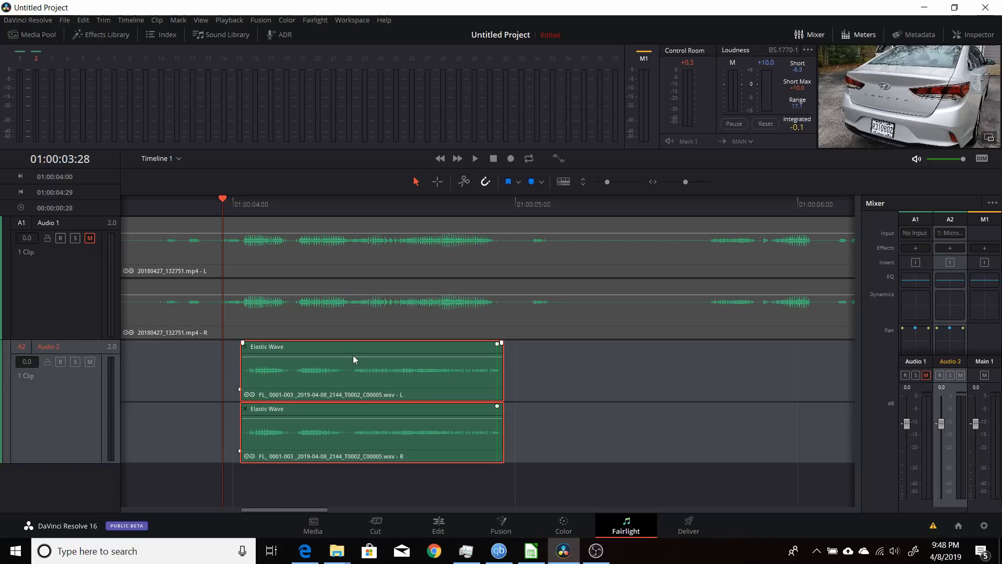
drag(353, 355, 345, 356)
drag(494, 357, 483, 358)
Unmute Audio 1, mute Audio 2, and listen to the original speech from just before 01:00:04:00
click(89, 239)
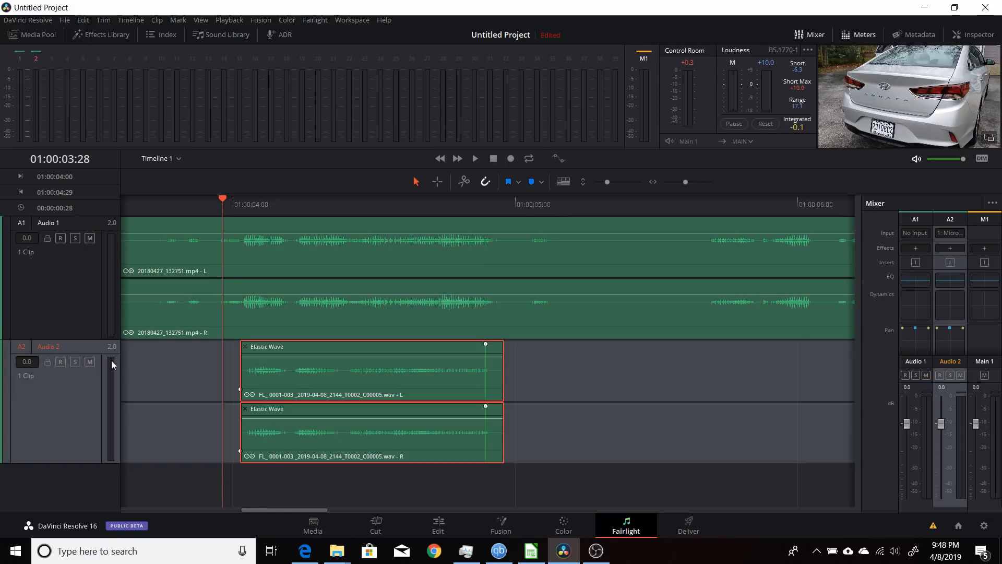
click(90, 363)
key(space)
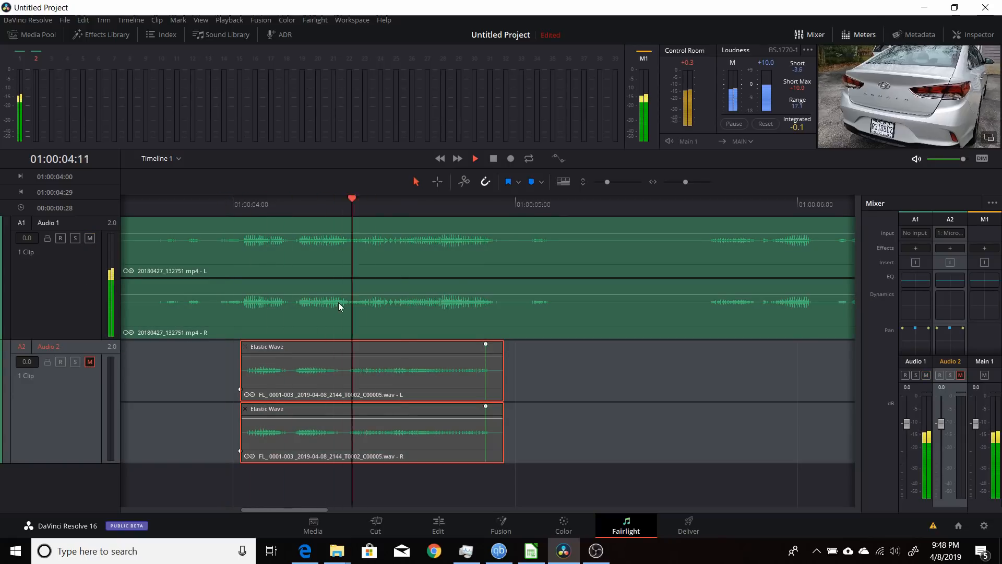
click(233, 227)
click(212, 205)
key(space)
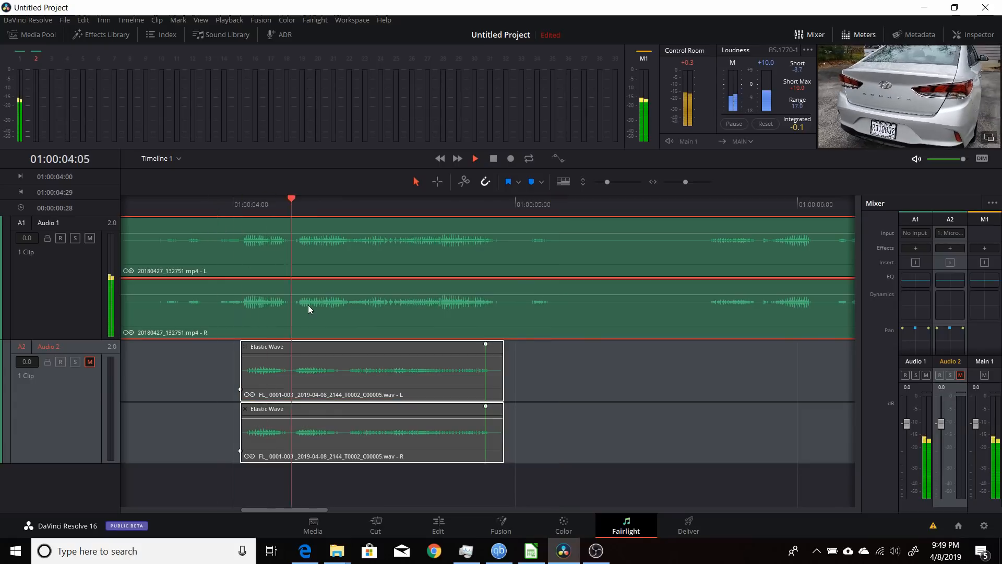
key(space)
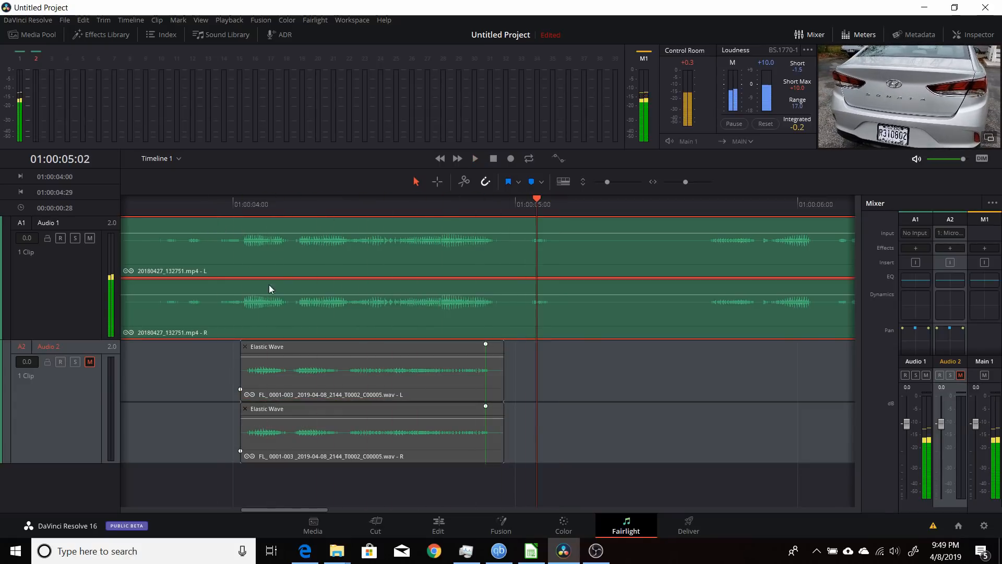
Mute Audio 1, unmute Audio 2, and play the retimed recording from 01:00:03:28
click(215, 204)
click(89, 238)
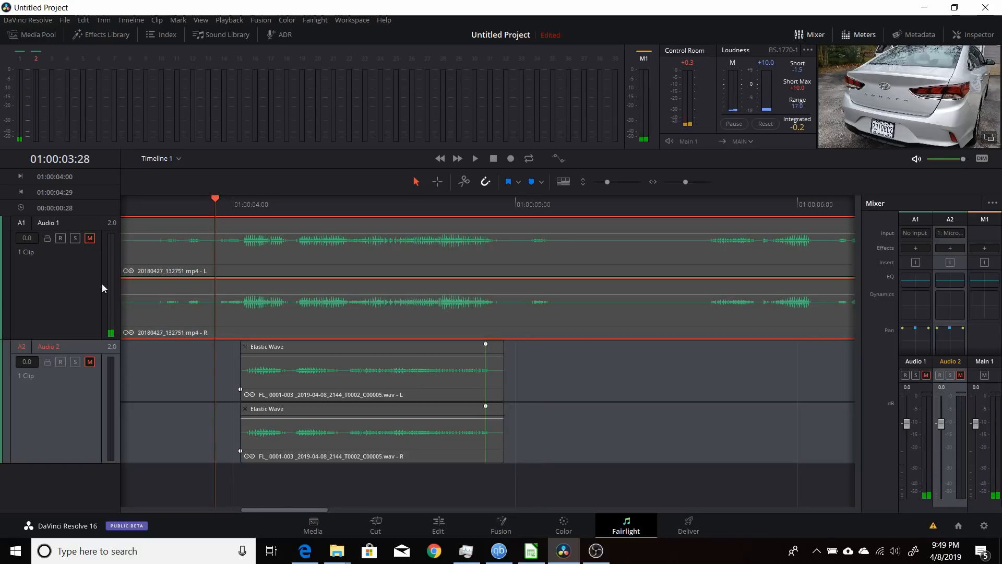
click(90, 361)
key(space)
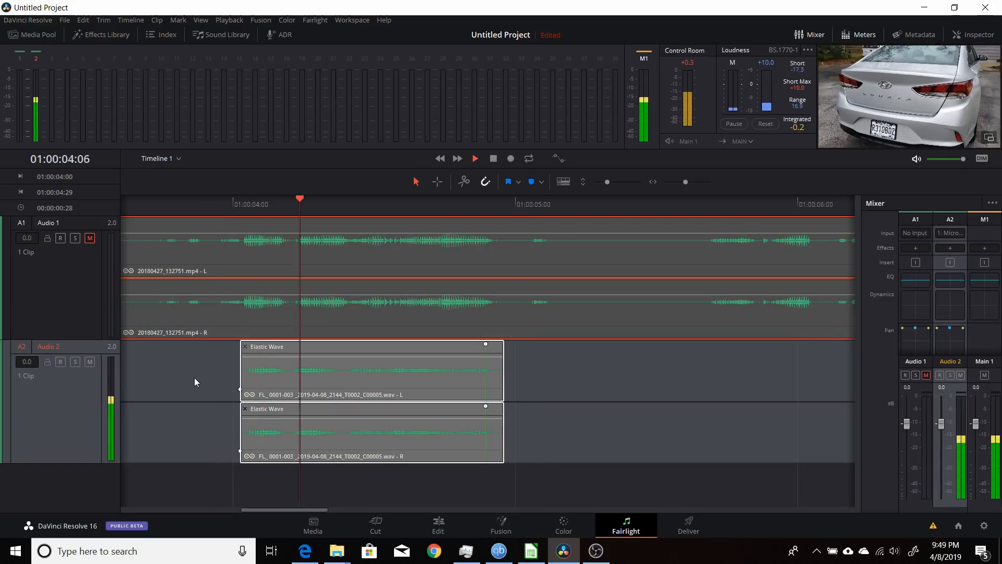
key(space)
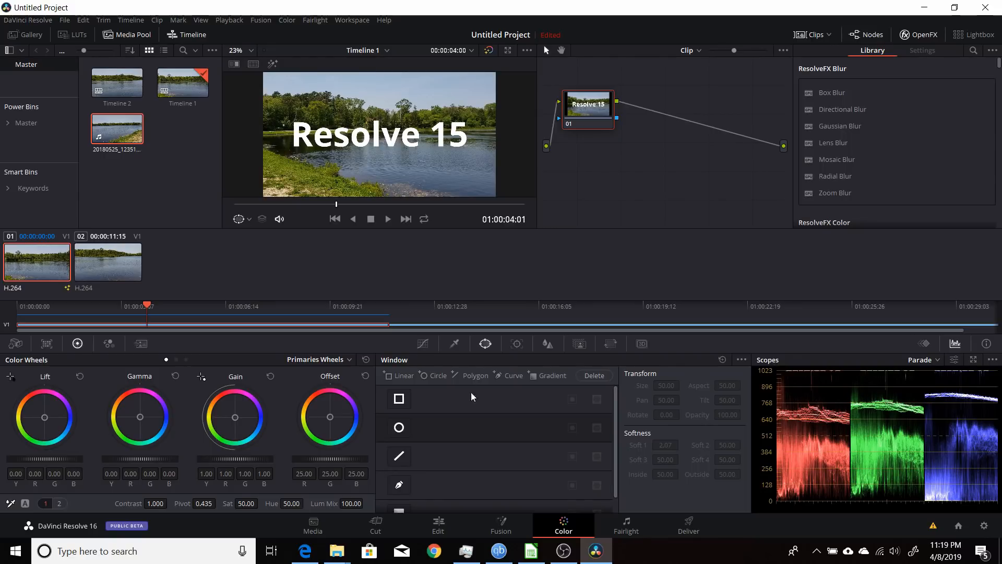
Bring up the curves for the first clip, check the Hue Vs Hue curve, and return to the Custom curve
click(424, 344)
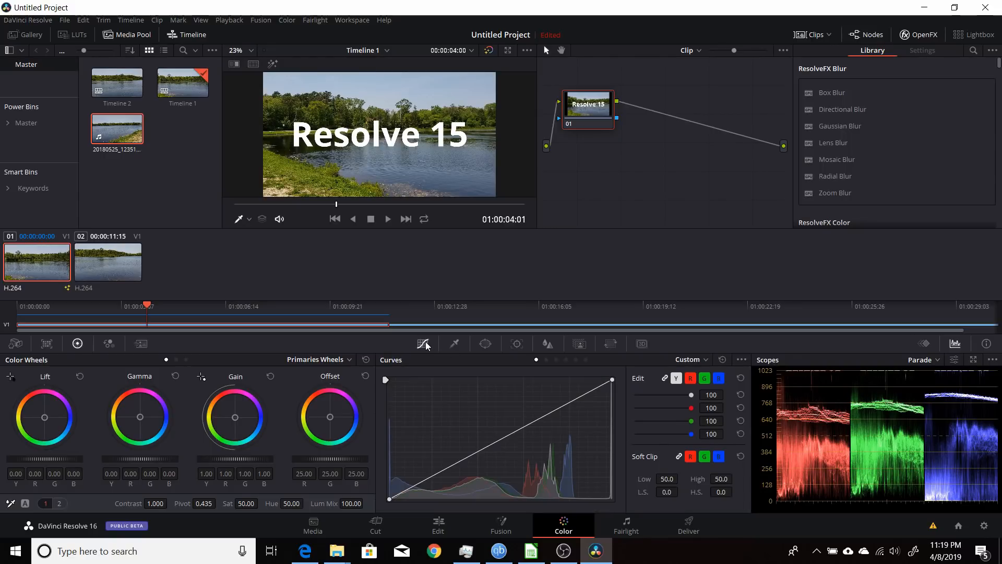
click(704, 361)
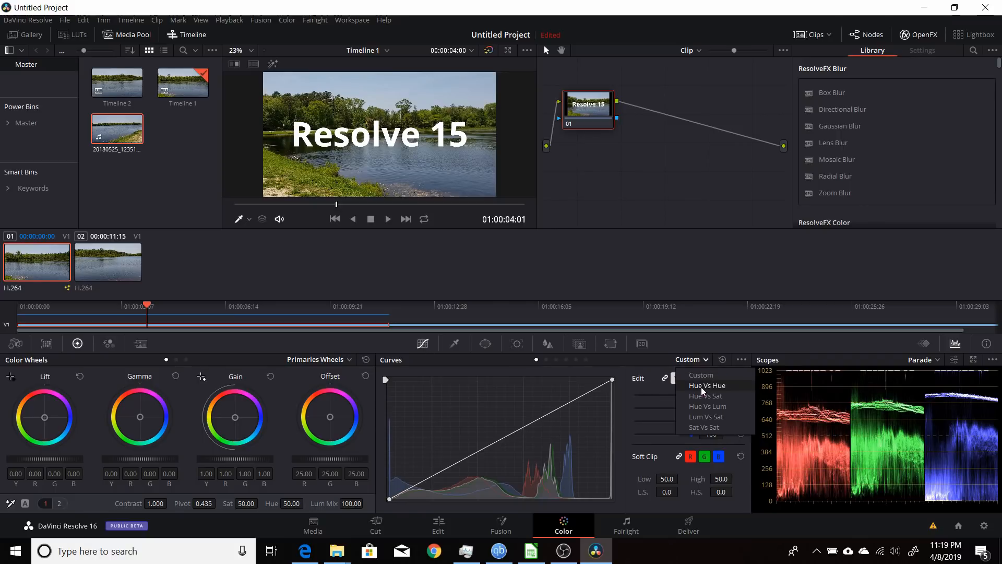
click(700, 387)
click(705, 364)
click(697, 374)
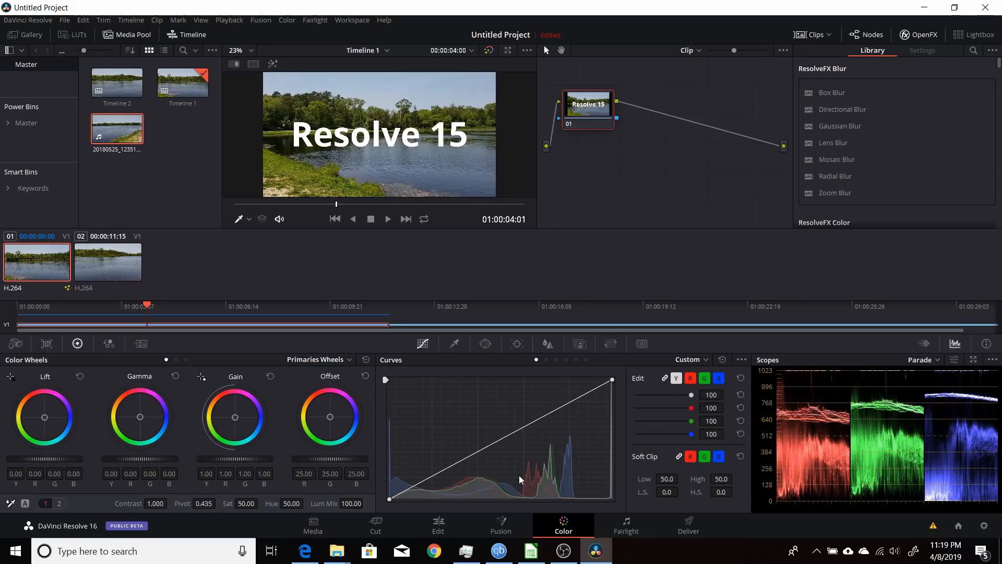
Turn off the histogram behind the Custom curve
click(741, 360)
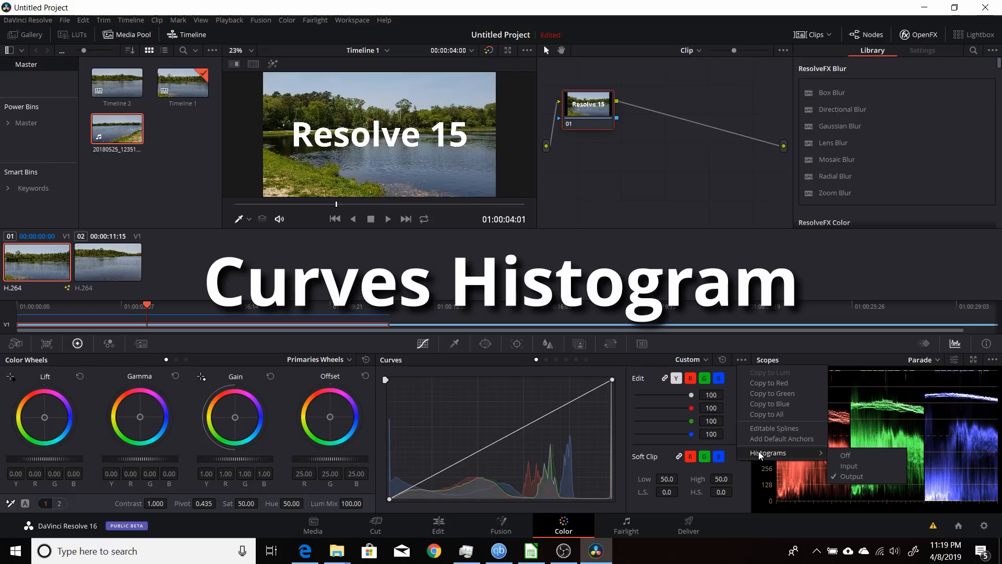
mouse_move(781, 453)
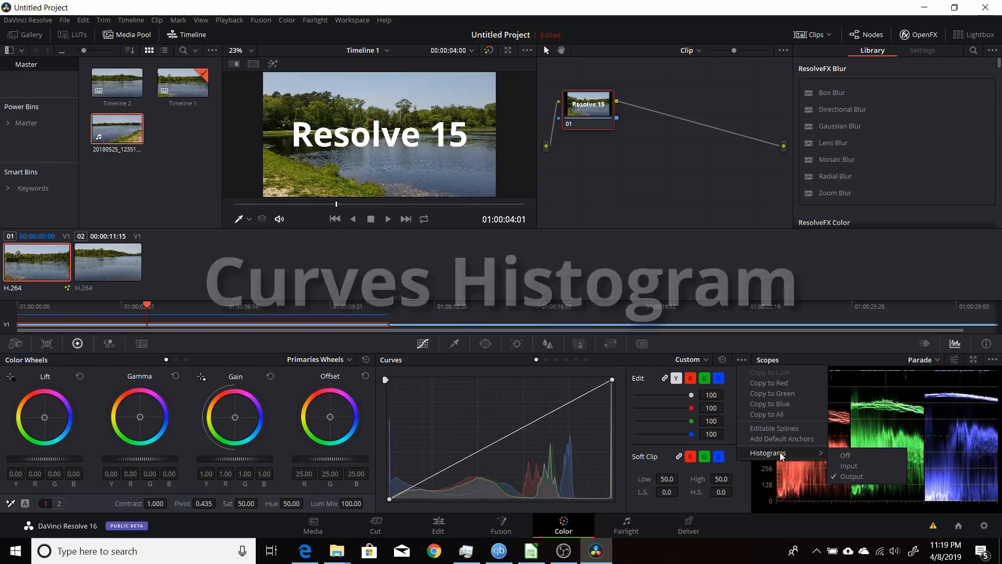
click(836, 455)
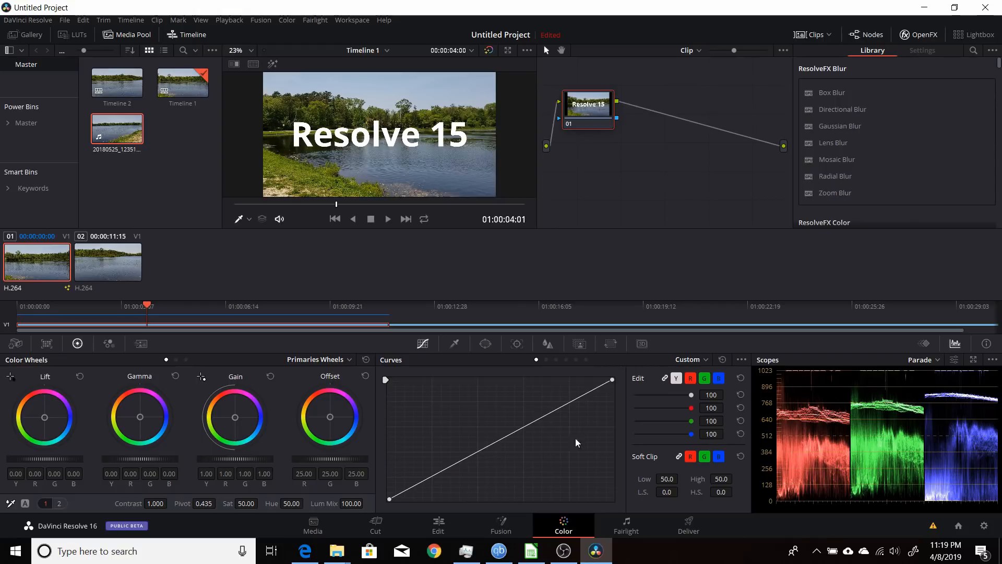
Set the curves histogram to Input and scrub the timeline back to 01:00:03:14
click(739, 362)
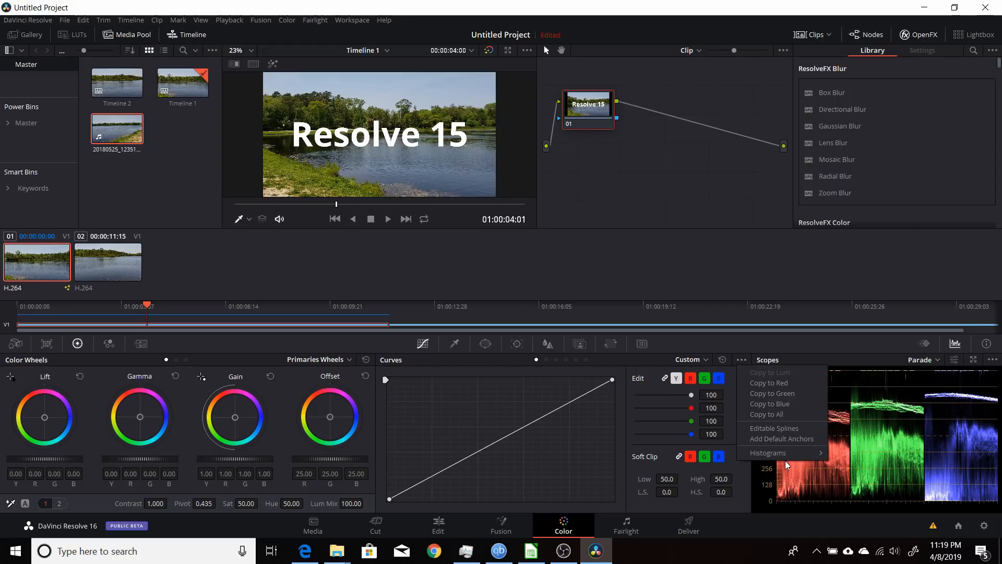
mouse_move(807, 454)
click(848, 464)
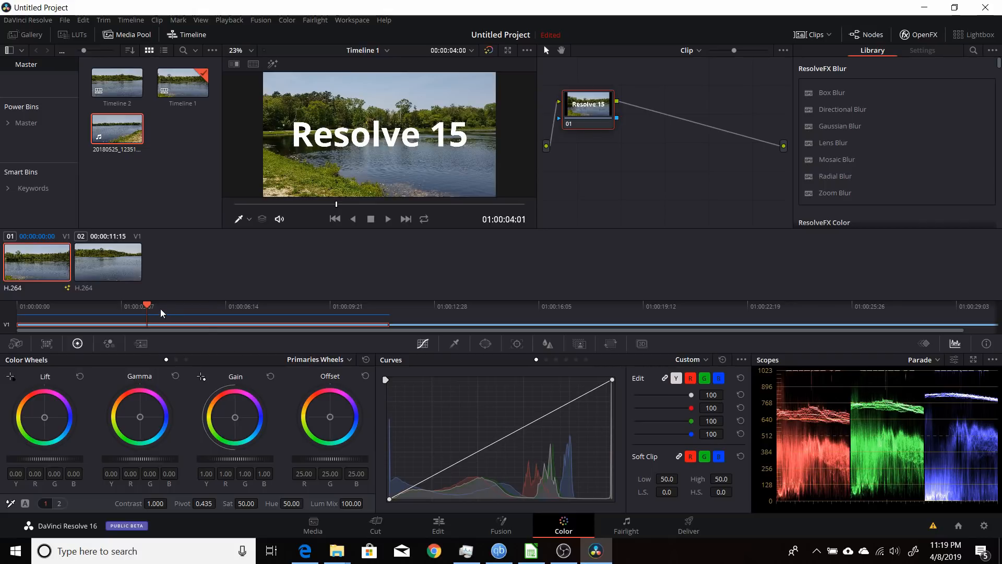
key(space)
drag(156, 312, 129, 309)
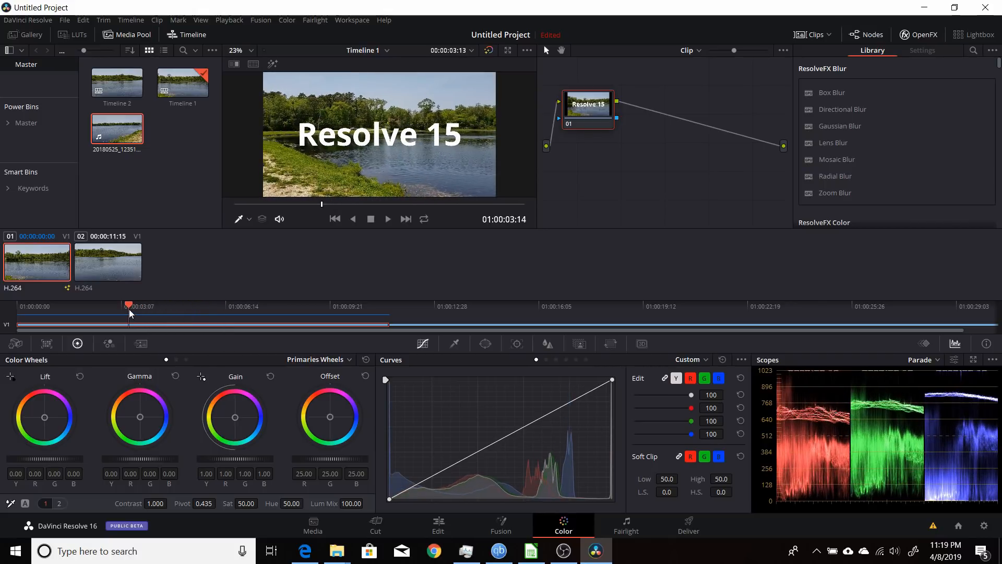
Add two points to the Custom curve, raise the upper one into an S-shape, and scrub the timeline to 01:00:03:19
click(540, 417)
click(455, 462)
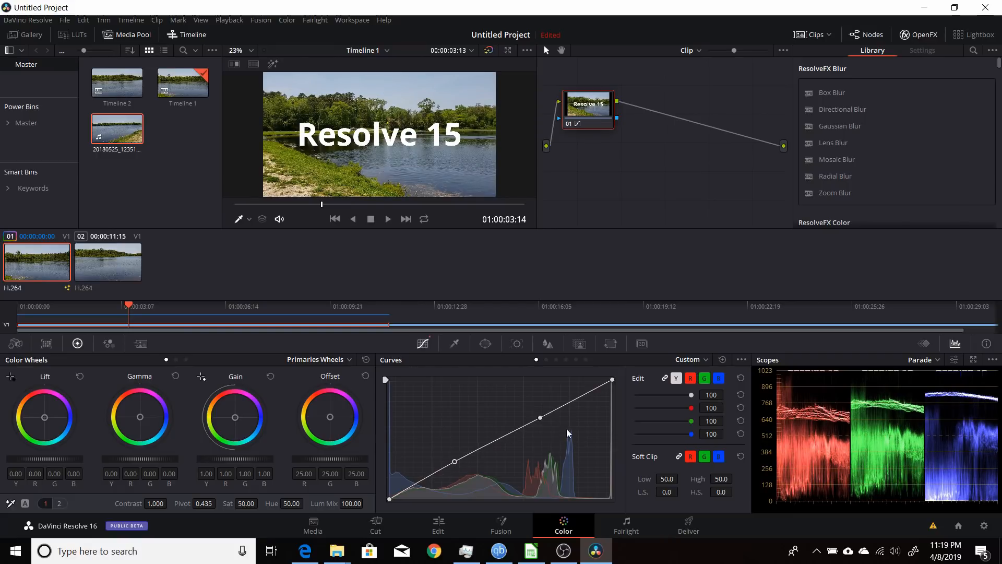
drag(540, 417, 528, 402)
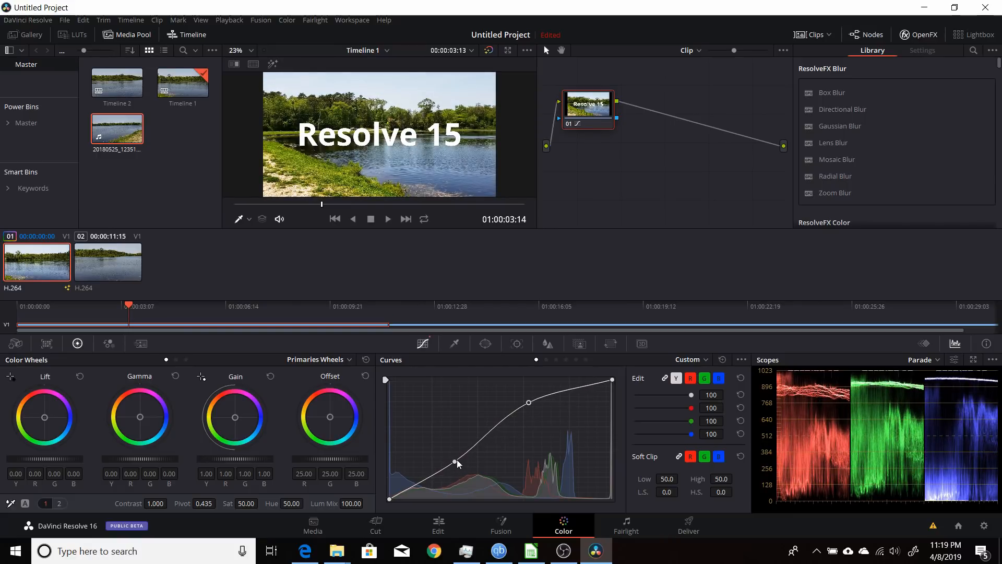
drag(456, 461, 460, 462)
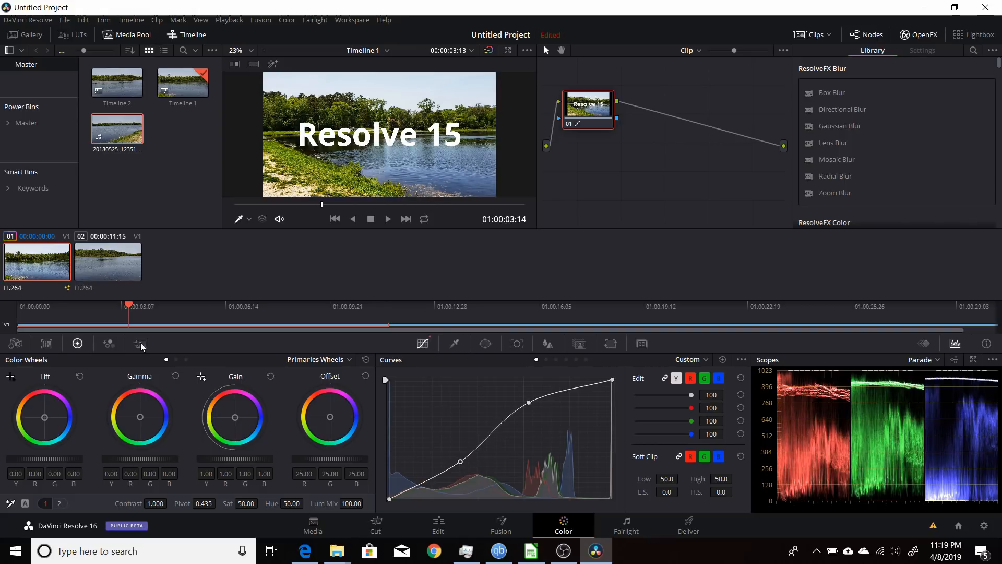
drag(151, 315, 135, 306)
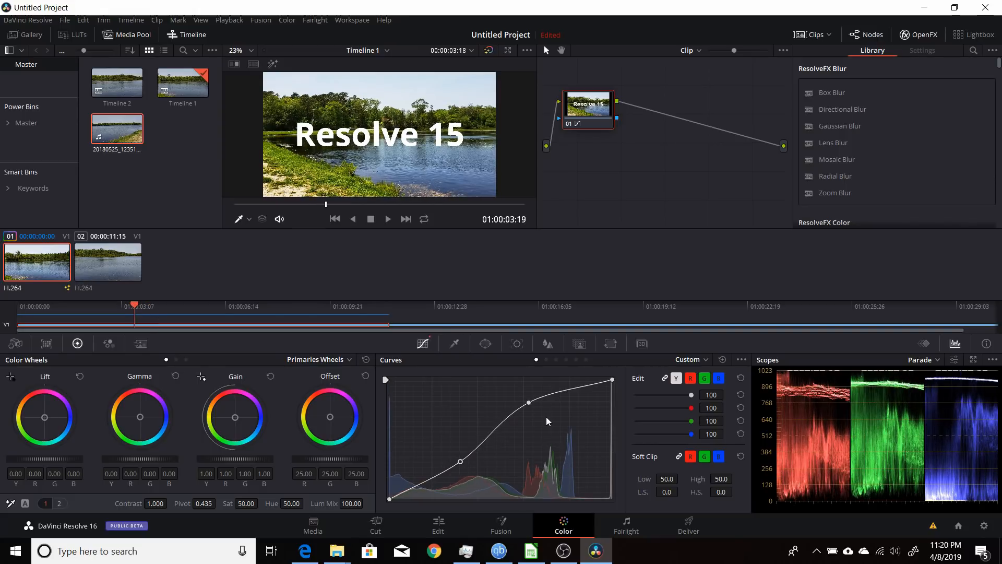
Switch the curves histogram to Output and lower the upper curve point, adjusting the lower point slightly
click(742, 359)
mouse_move(759, 454)
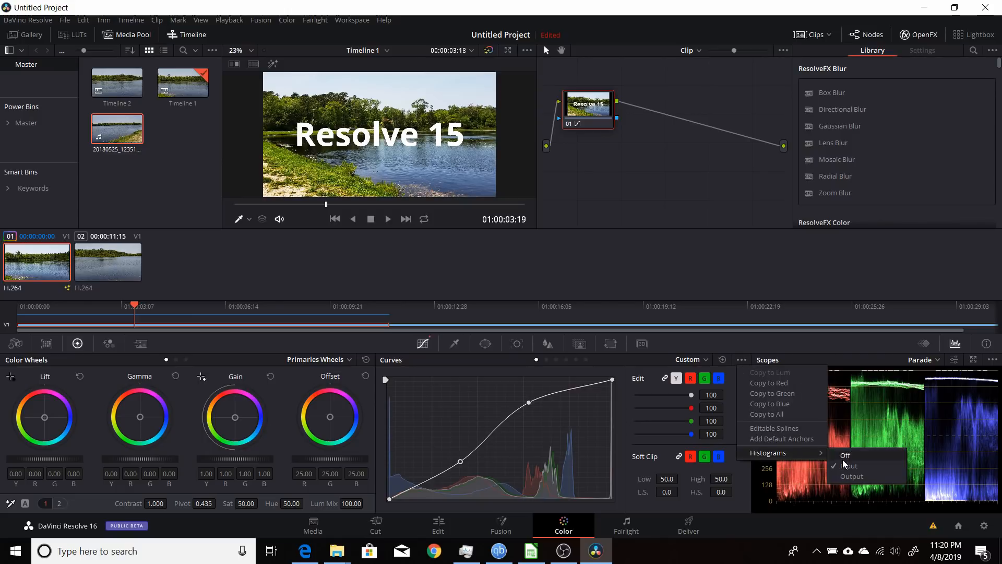
click(849, 478)
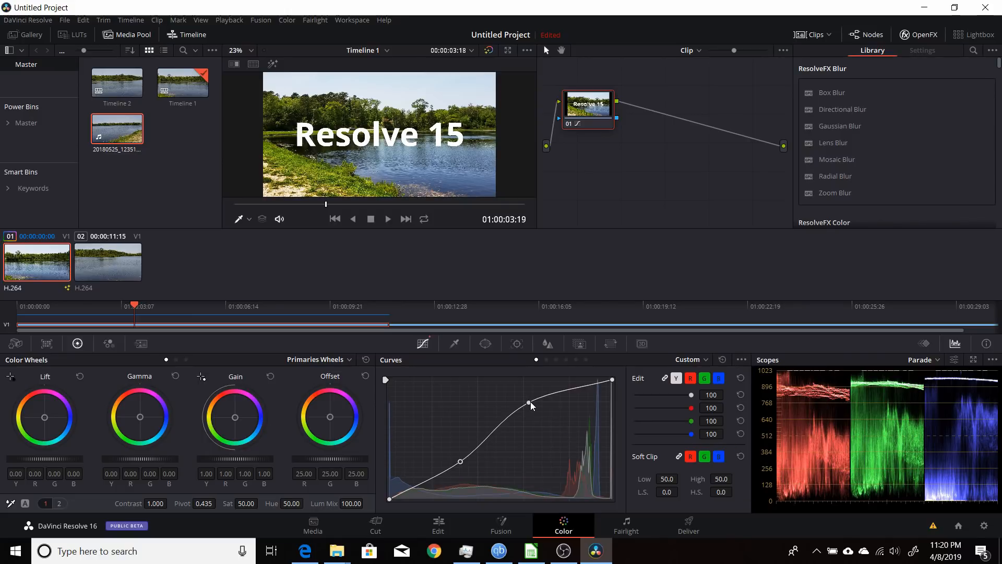
drag(529, 401, 545, 421)
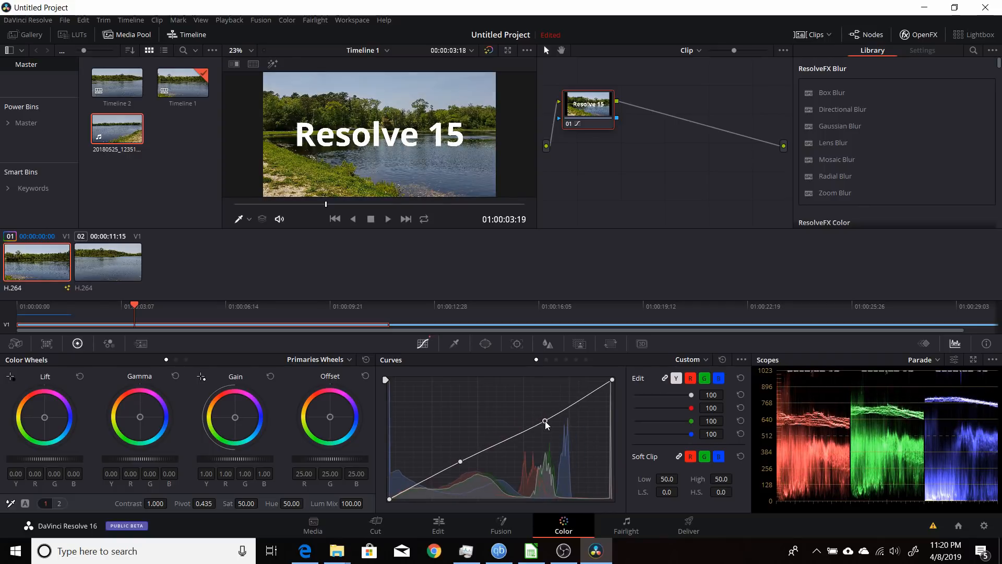
drag(462, 458, 457, 456)
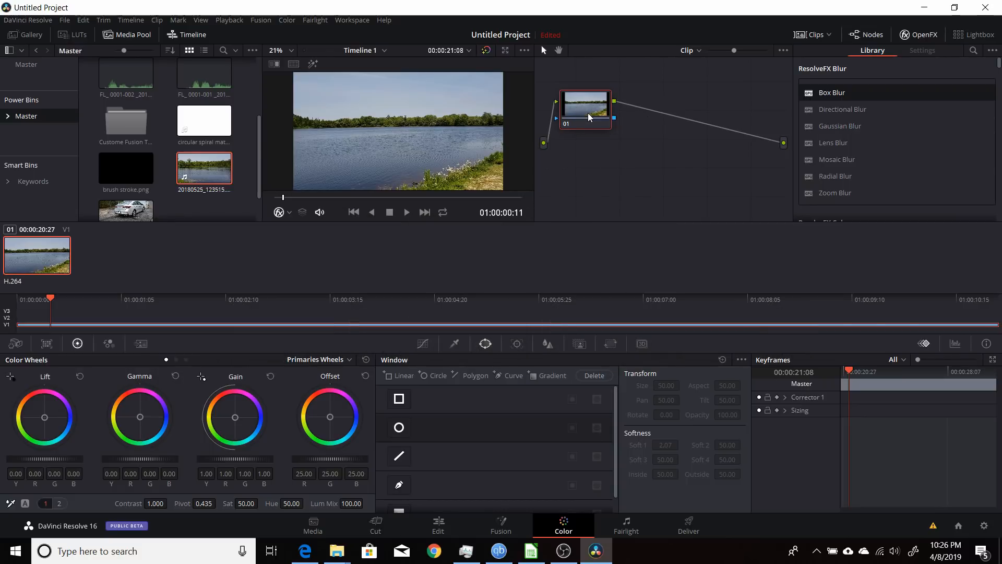
Add a serial node after node 01 and apply the Box Blur ResolveFX to it
key(alt+s)
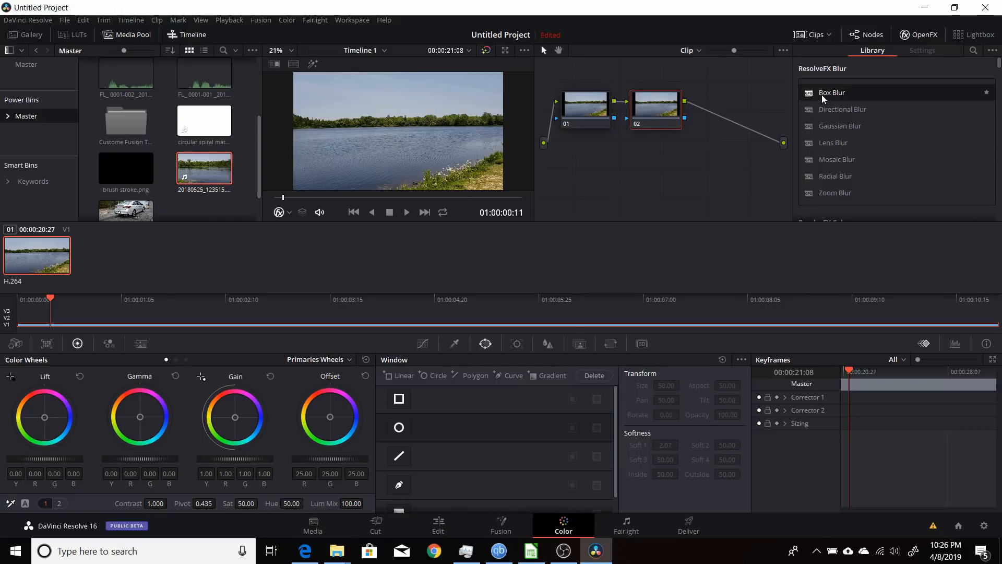
drag(826, 92, 662, 111)
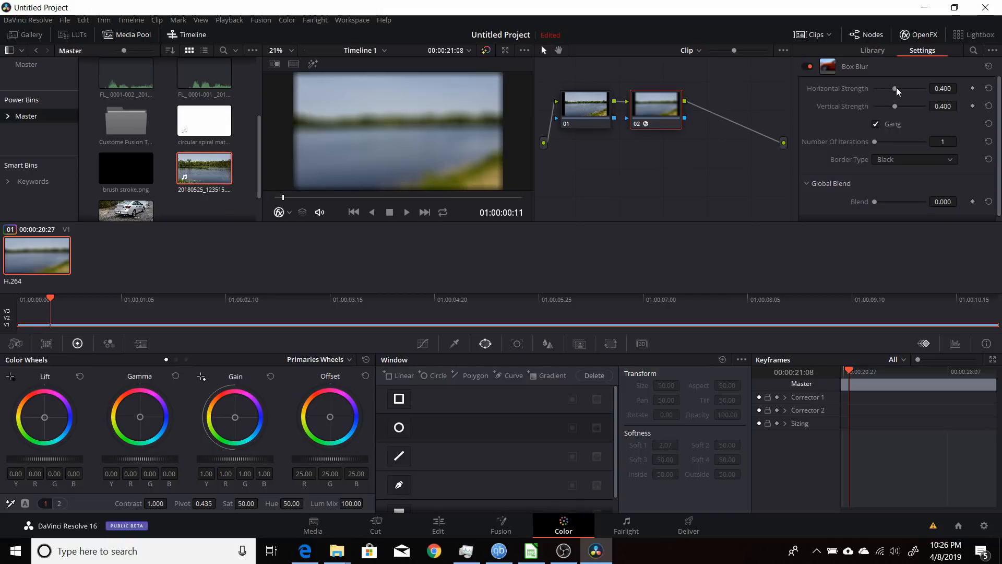
Keyframe the ganged Box Blur strength from 0.000 at 01:00:00:11 to 0.551 at 01:00:01:01
drag(897, 87, 871, 91)
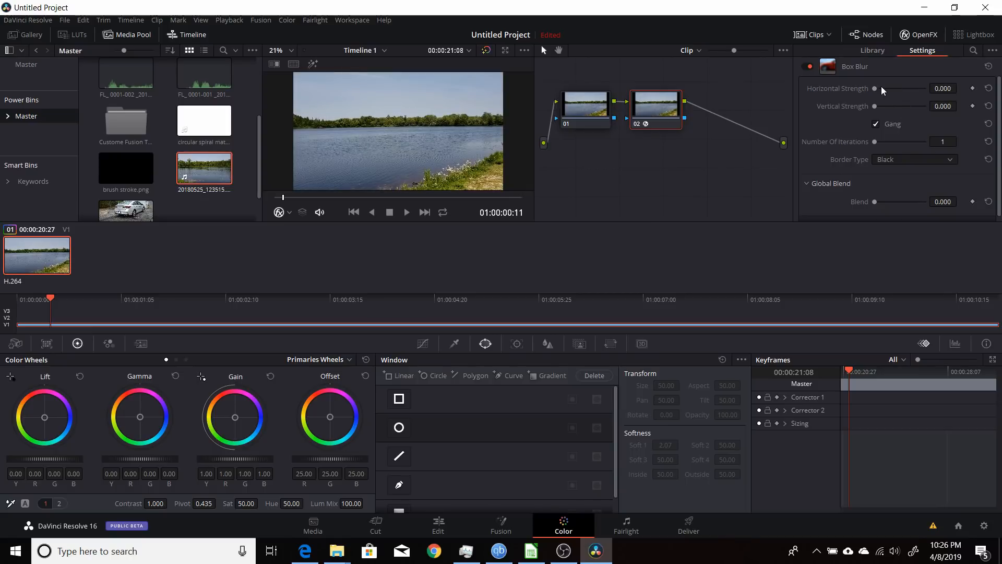
click(973, 88)
click(114, 305)
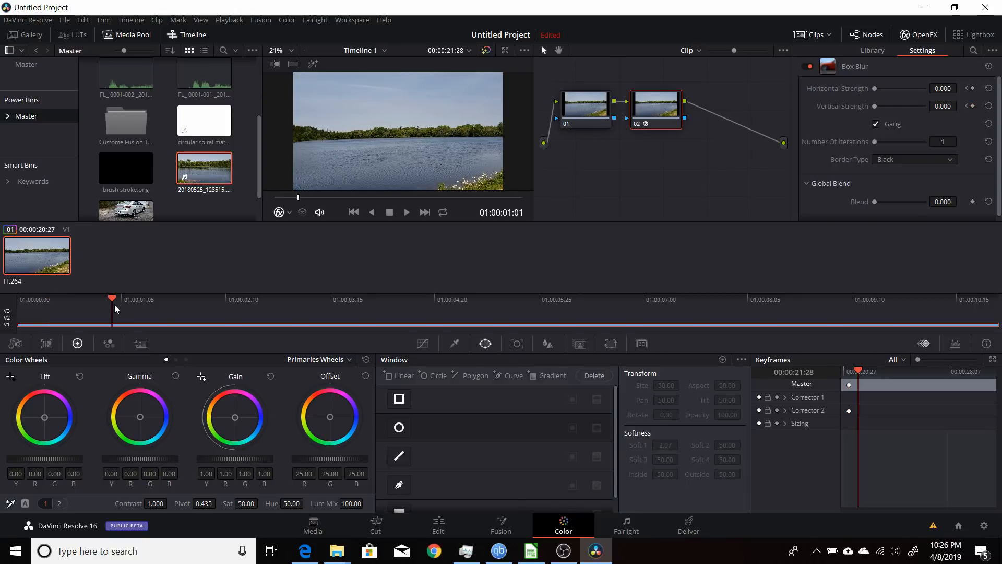
drag(875, 92, 902, 90)
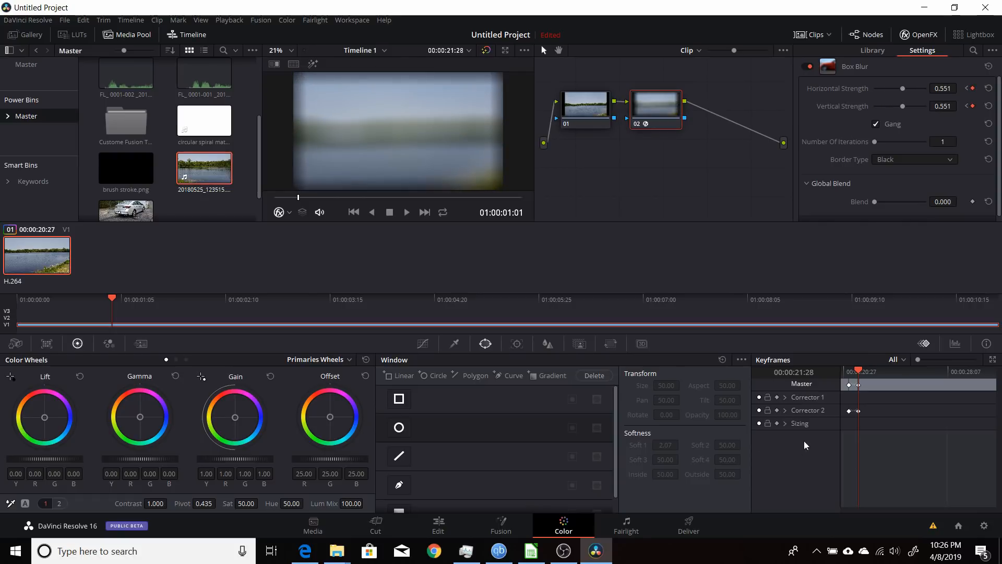
Expand the Corrector 2 keyframe tracks and move the second Box Blur keyframe to about 00:00:25:19
click(786, 411)
scroll(802, 444, down, 6)
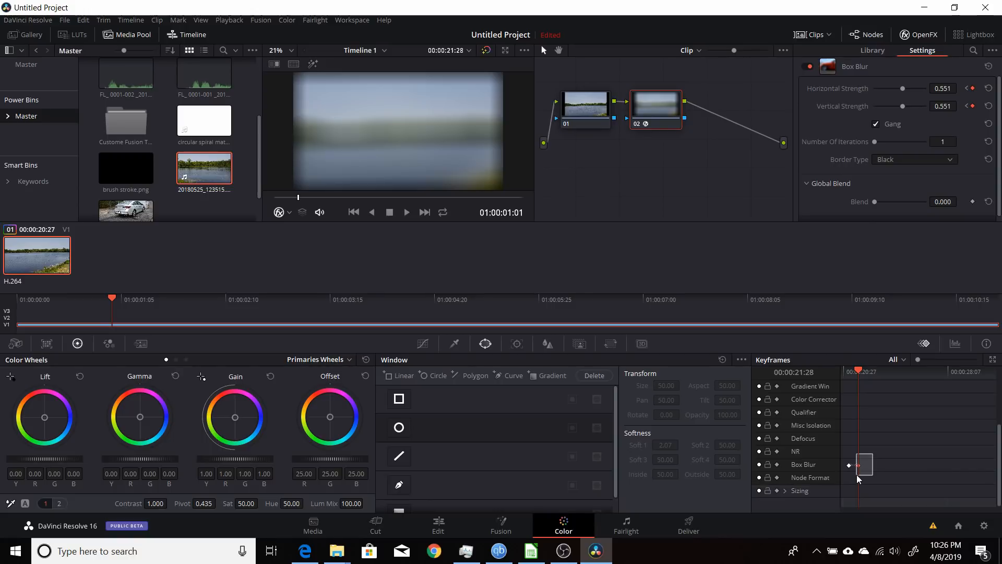
drag(858, 465, 902, 465)
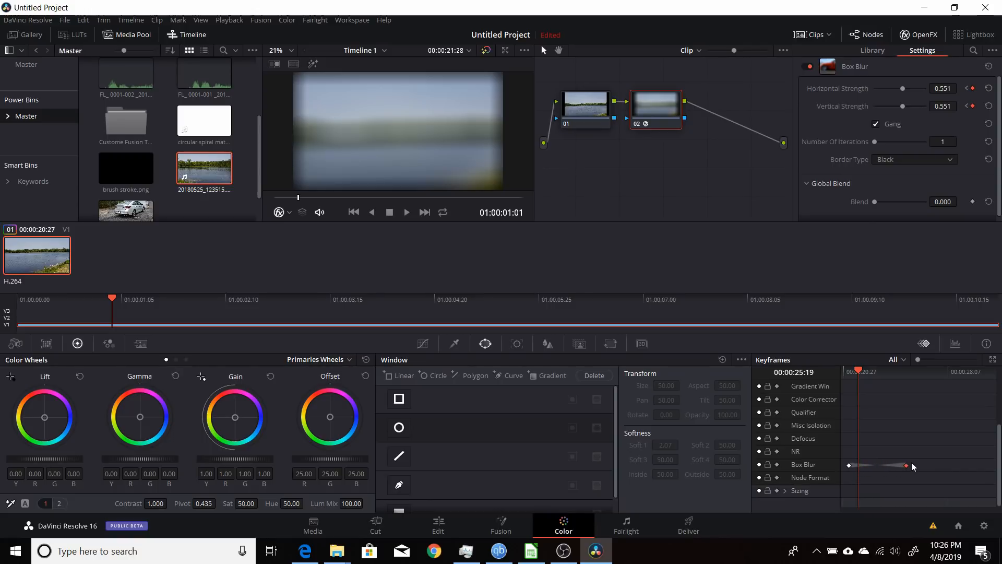